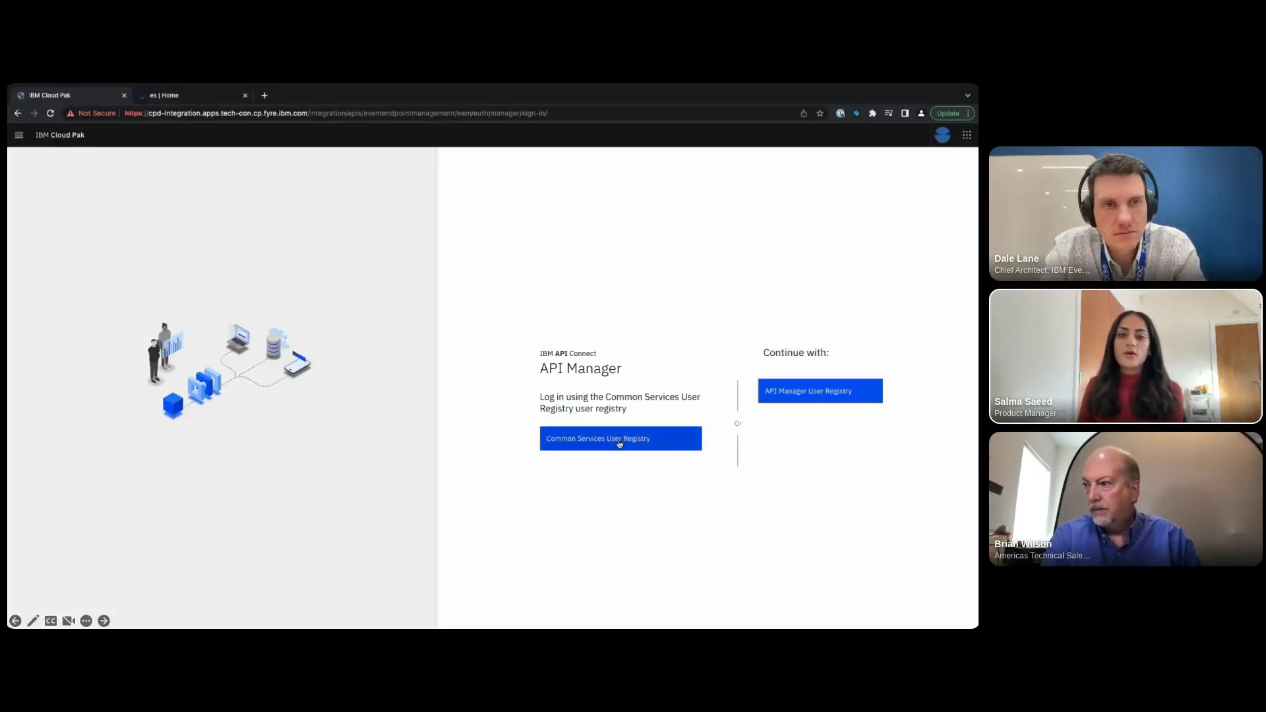
- Sign in via the Common Services User Registry and start a brand-new product from the Products list
{"action": "left_click", "coordinate": [618, 446]}
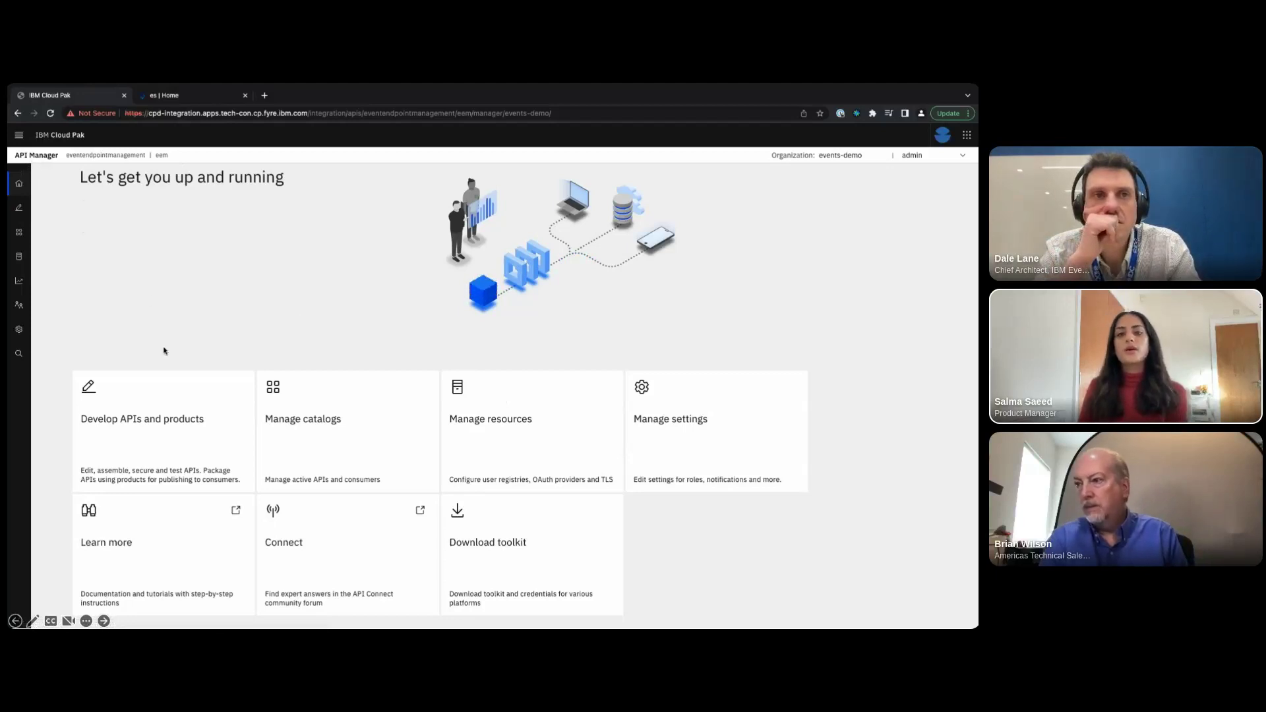
{"action": "left_click", "coordinate": [169, 410]}
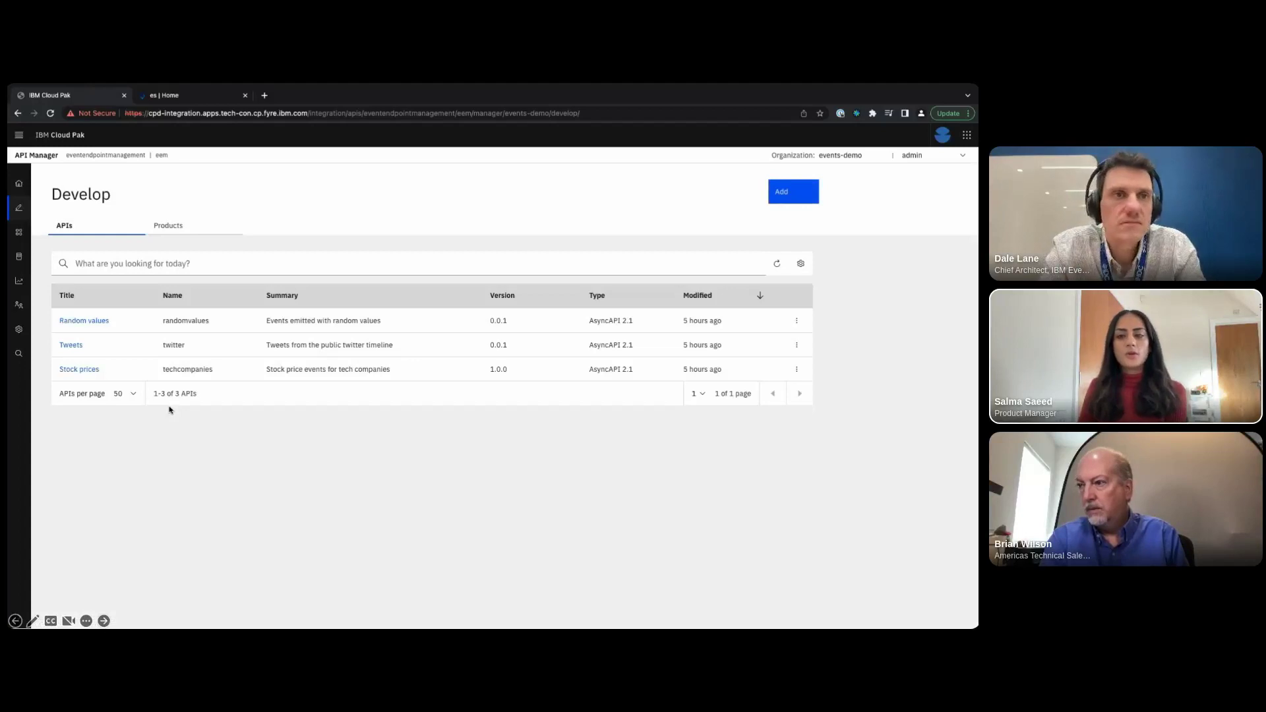
{"action": "left_click", "coordinate": [174, 236]}
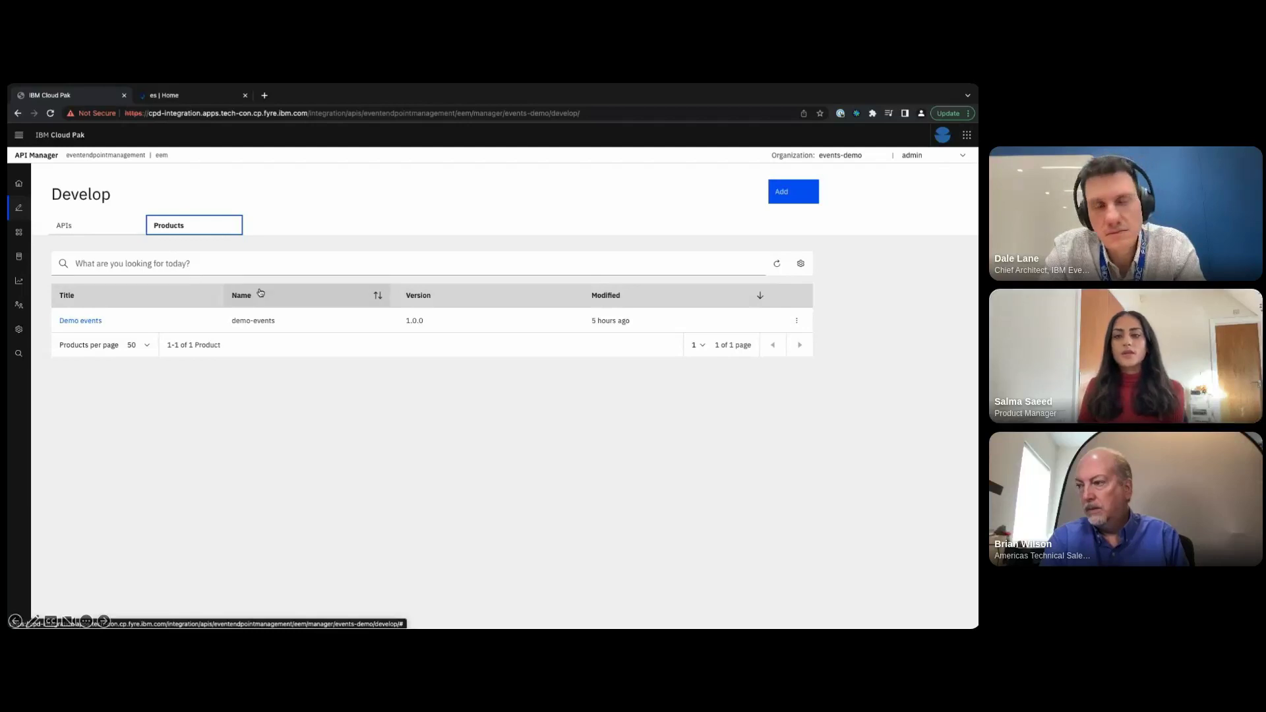
{"action": "left_click", "coordinate": [781, 198]}
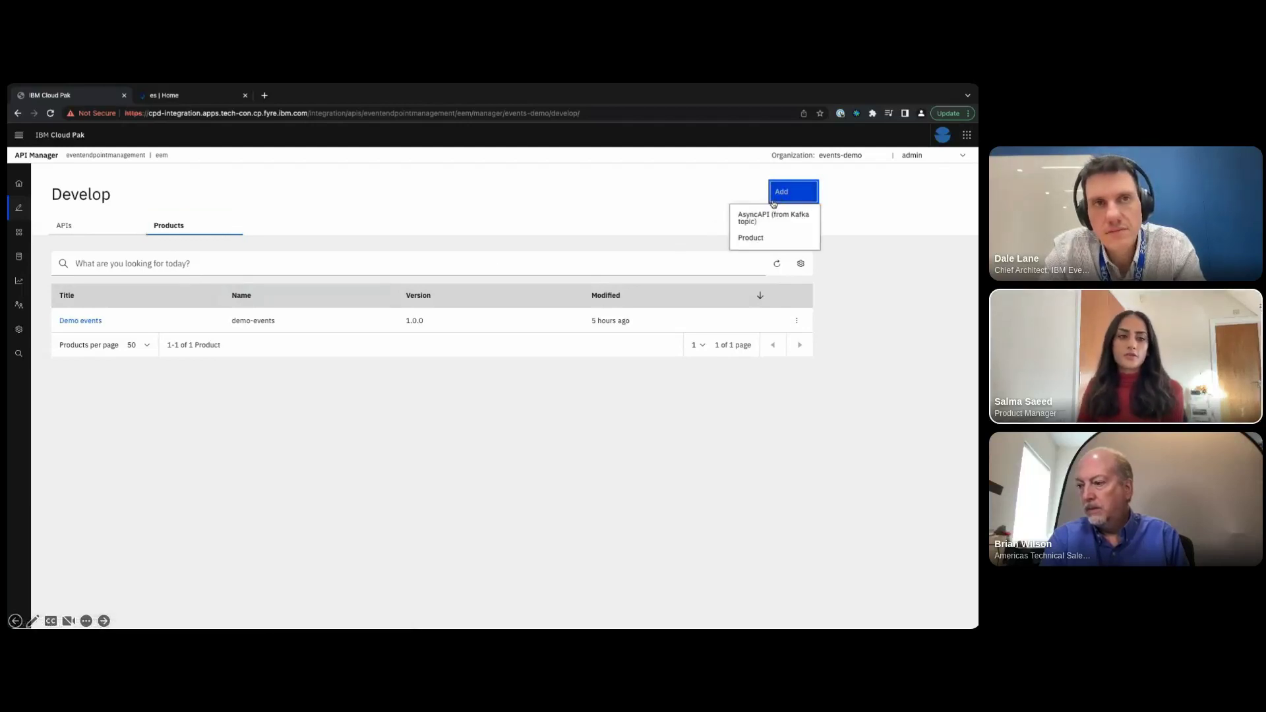
{"action": "left_click", "coordinate": [751, 238]}
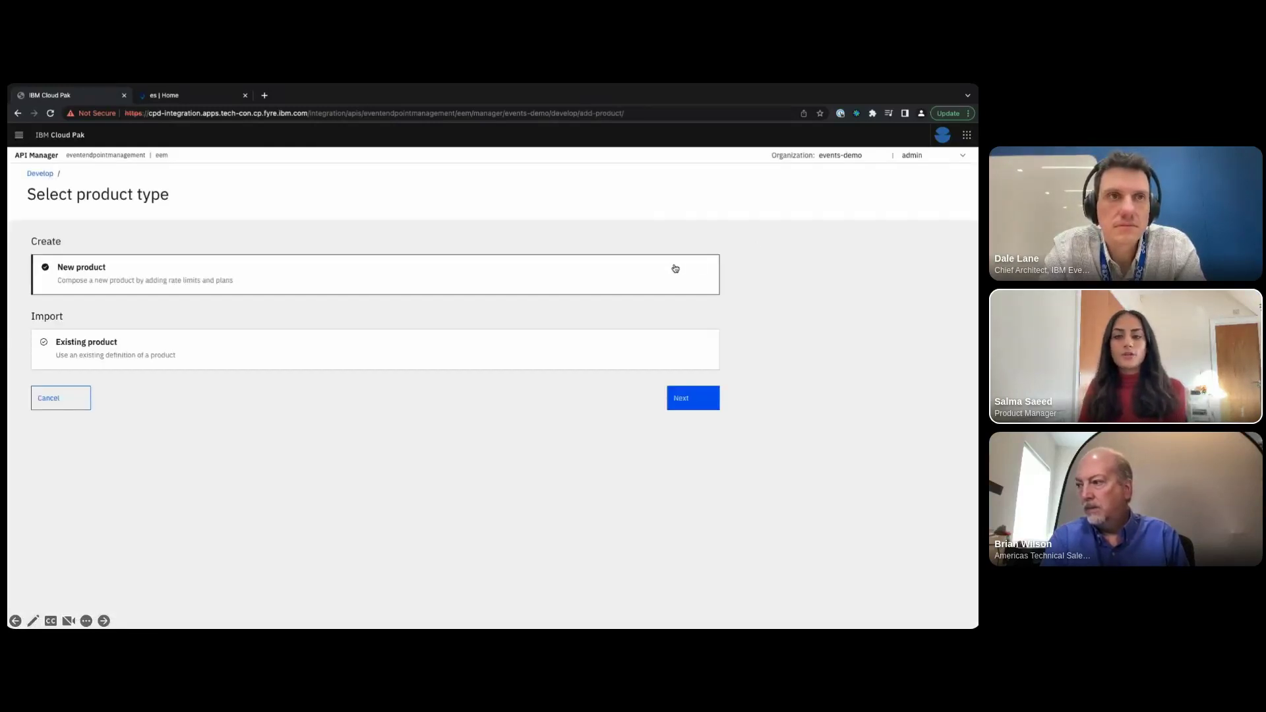
{"action": "left_click", "coordinate": [689, 398]}
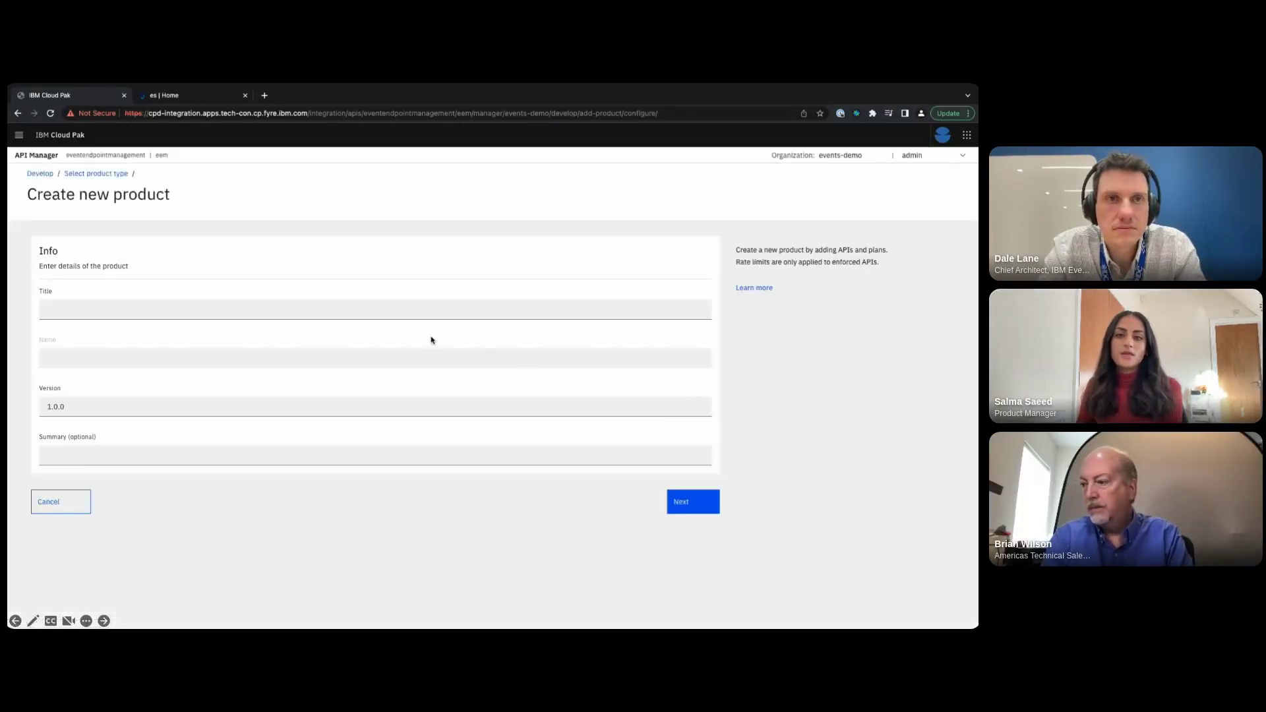
- Title the product 'Flights' with summary 'Events relating to the Acme Air flight system' and continue
{"action": "left_click", "coordinate": [379, 312]}
{"action": "type", "text": "Flights"}
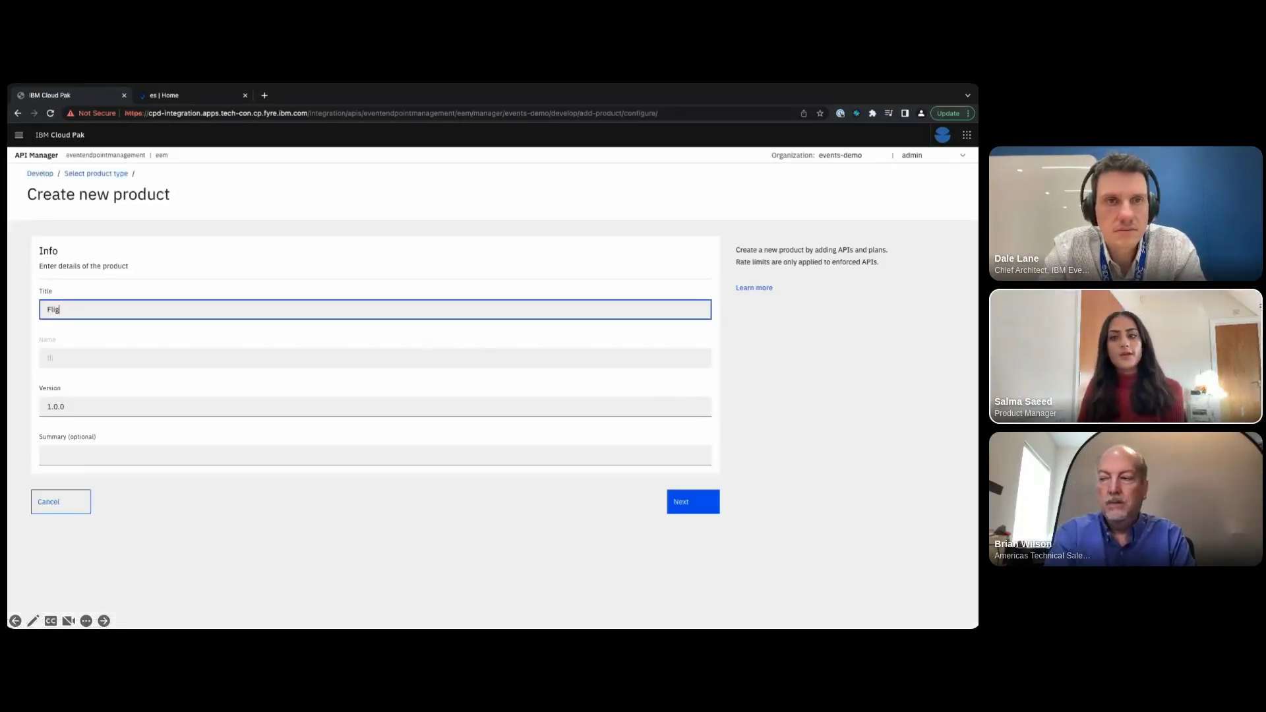
{"action": "left_click", "coordinate": [188, 456]}
{"action": "type", "text": "Events relating"}
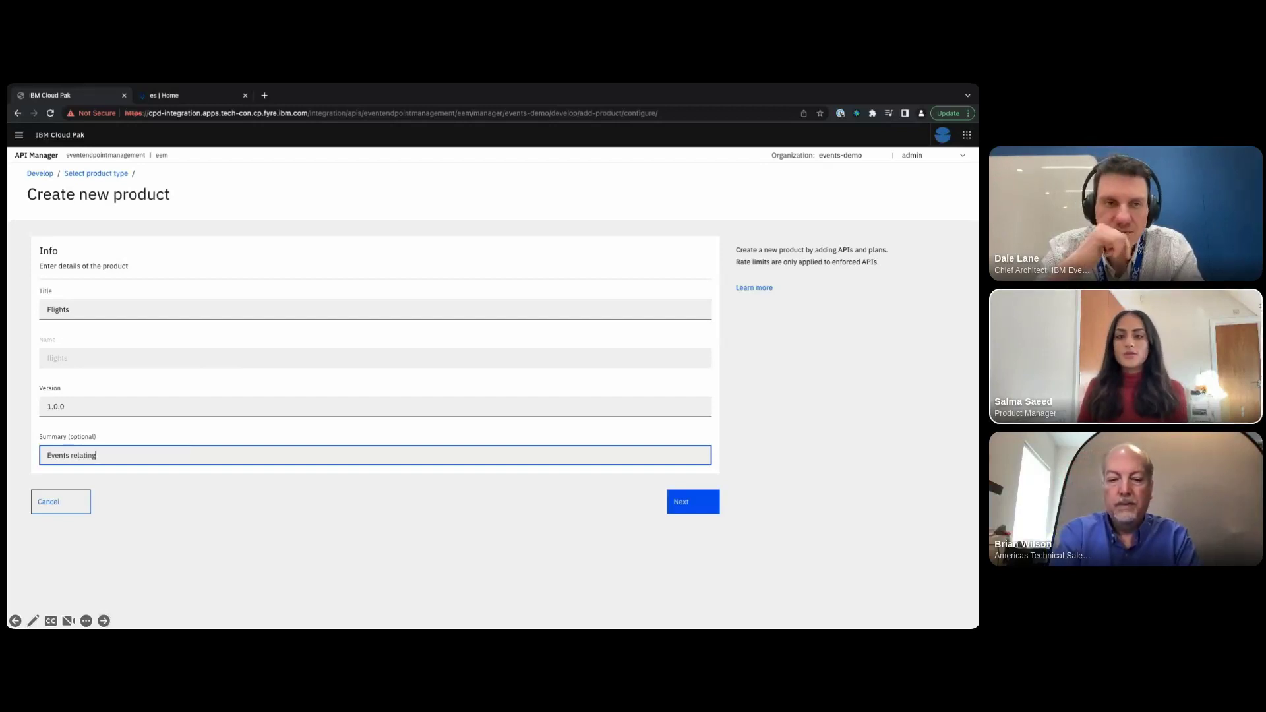
{"action": "type", "text": " to the Acme"}
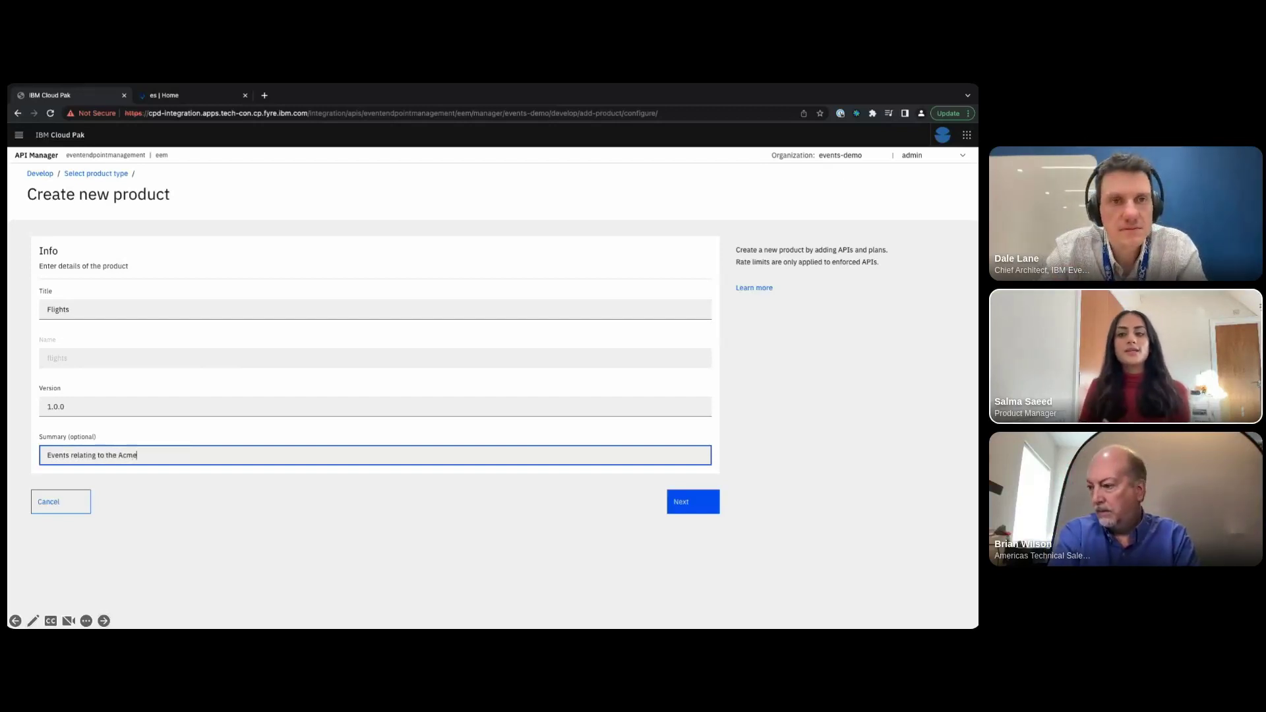
{"action": "type", "text": " Air flight system"}
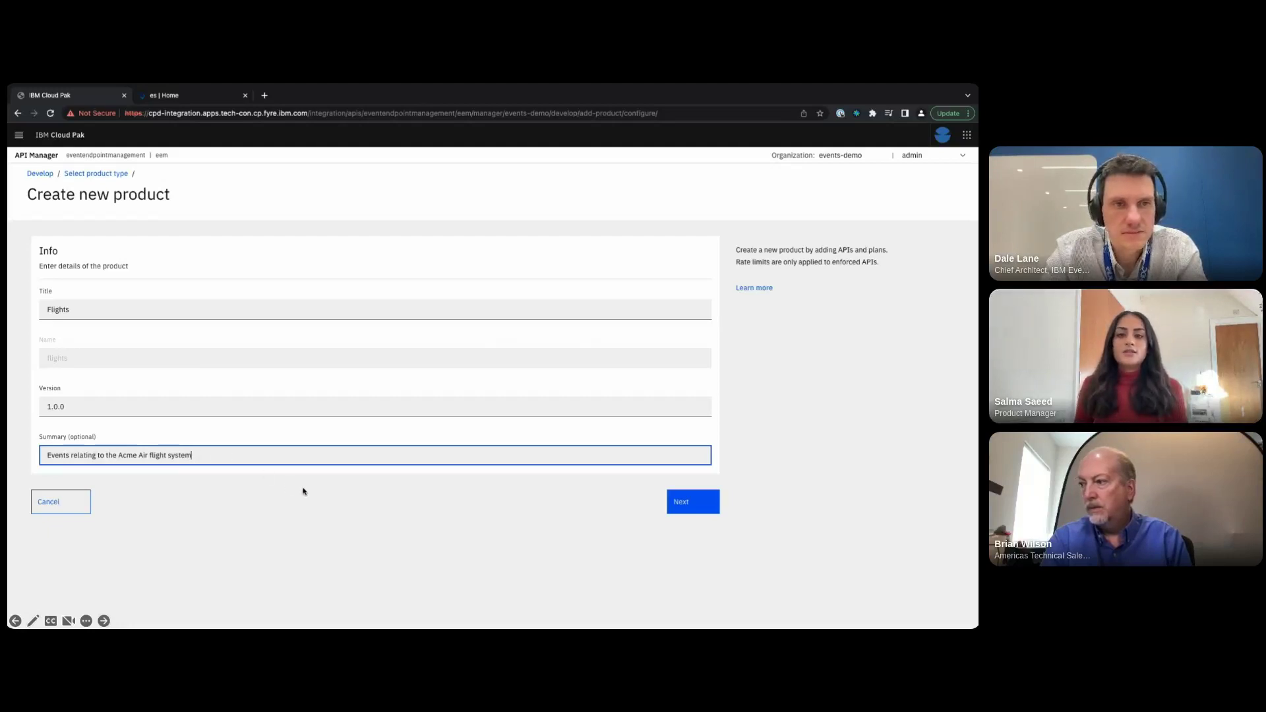
{"action": "left_click", "coordinate": [688, 505]}
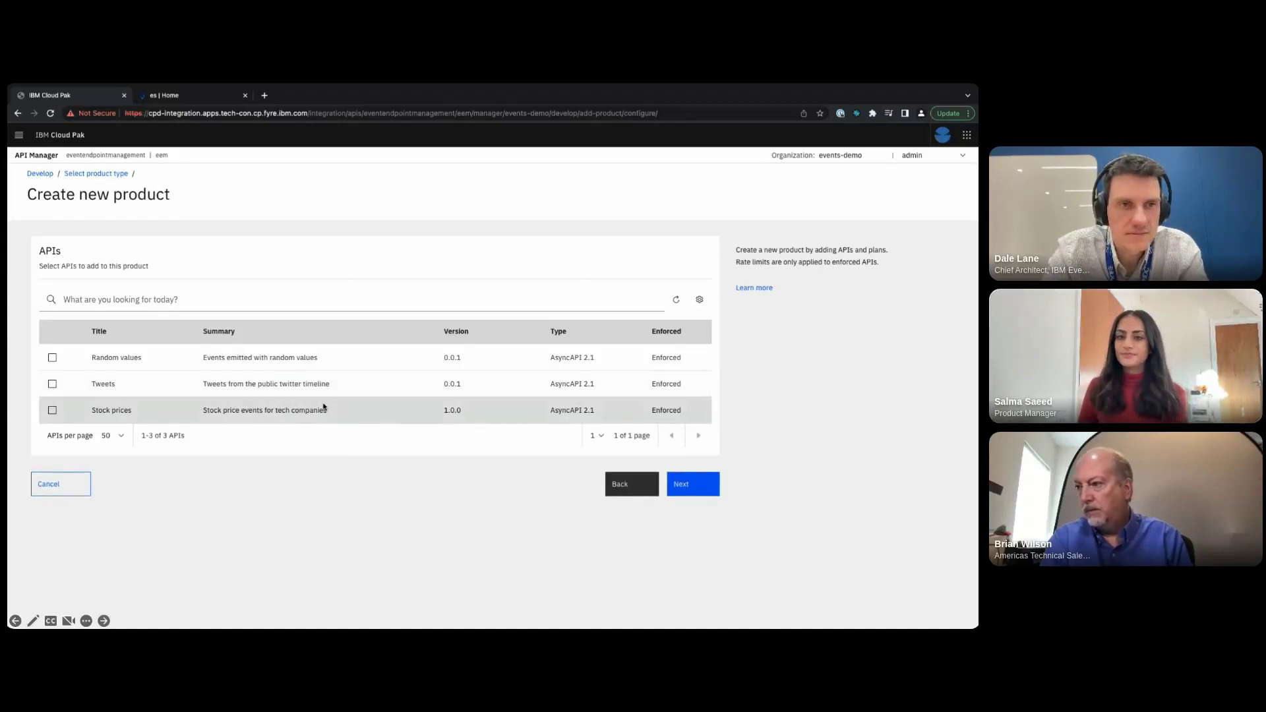
- Skip API selection, accept the default plan and visibility, and finish creating the Flights product
{"action": "left_click", "coordinate": [682, 487]}
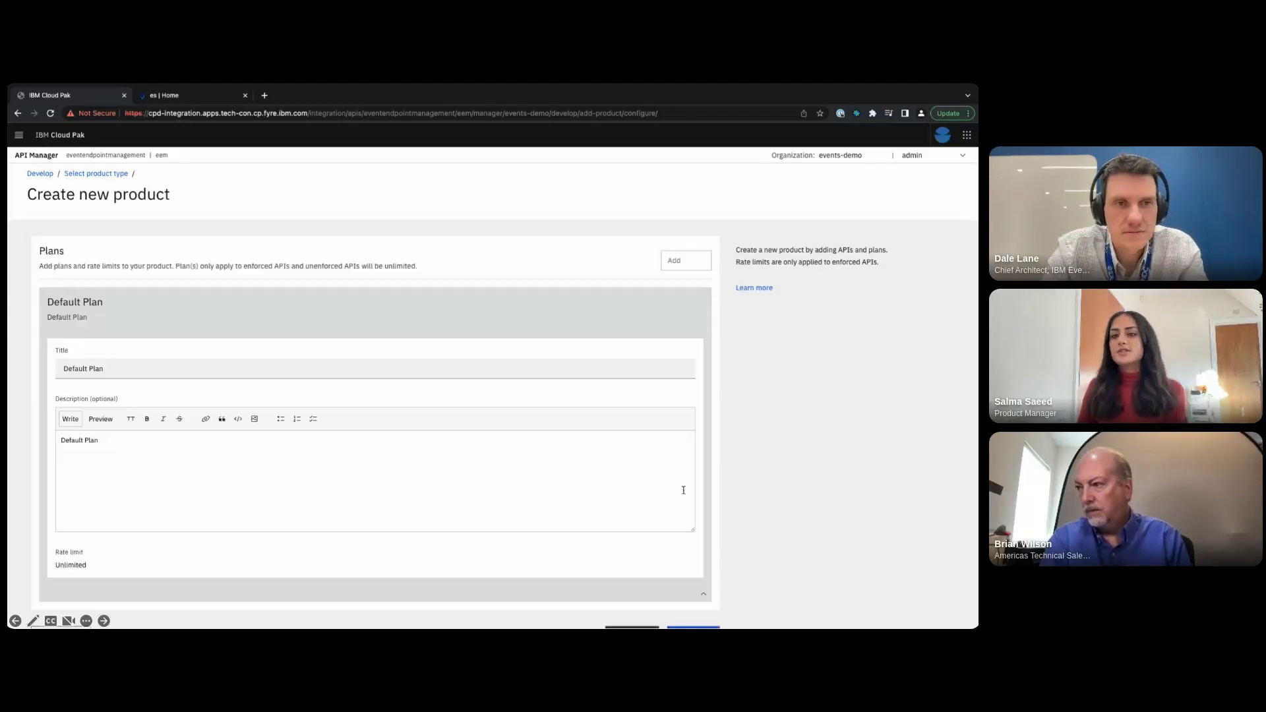
{"action": "scroll", "coordinate": [660, 483], "scroll_direction": "down", "scroll_amount": 2}
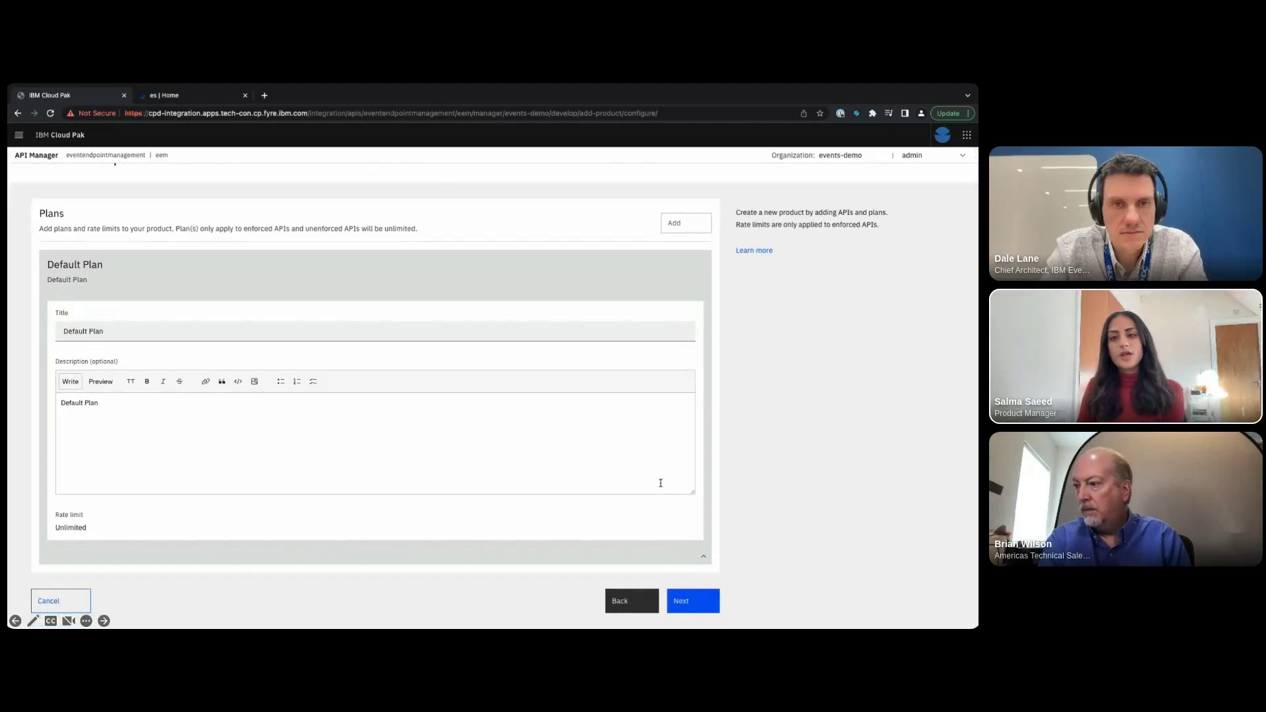
{"action": "left_click", "coordinate": [682, 600]}
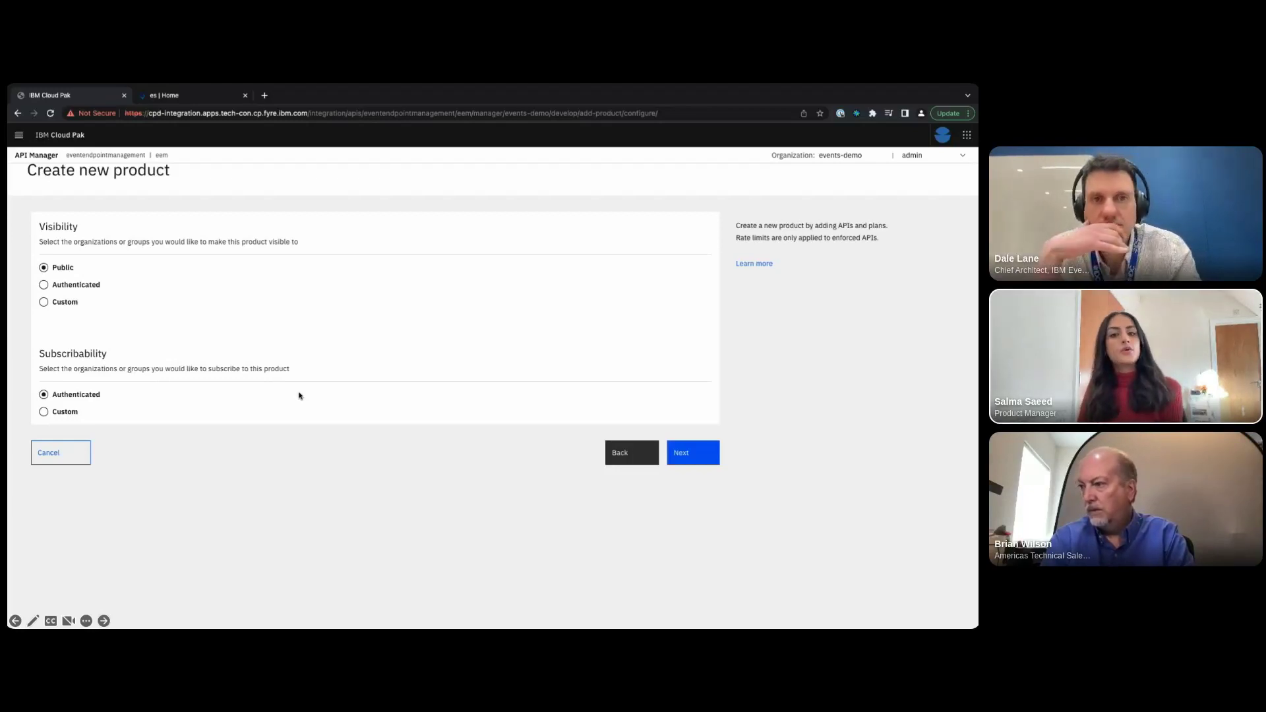
{"action": "left_click", "coordinate": [686, 461]}
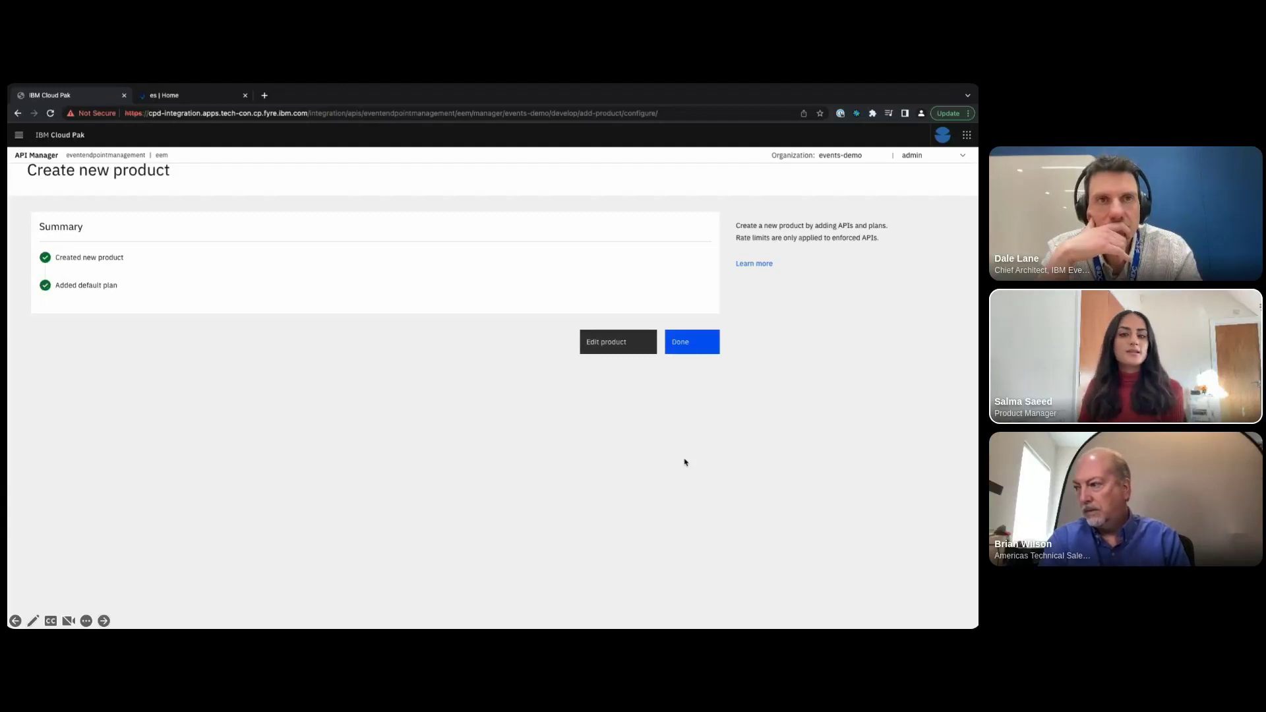
{"action": "left_click", "coordinate": [680, 352]}
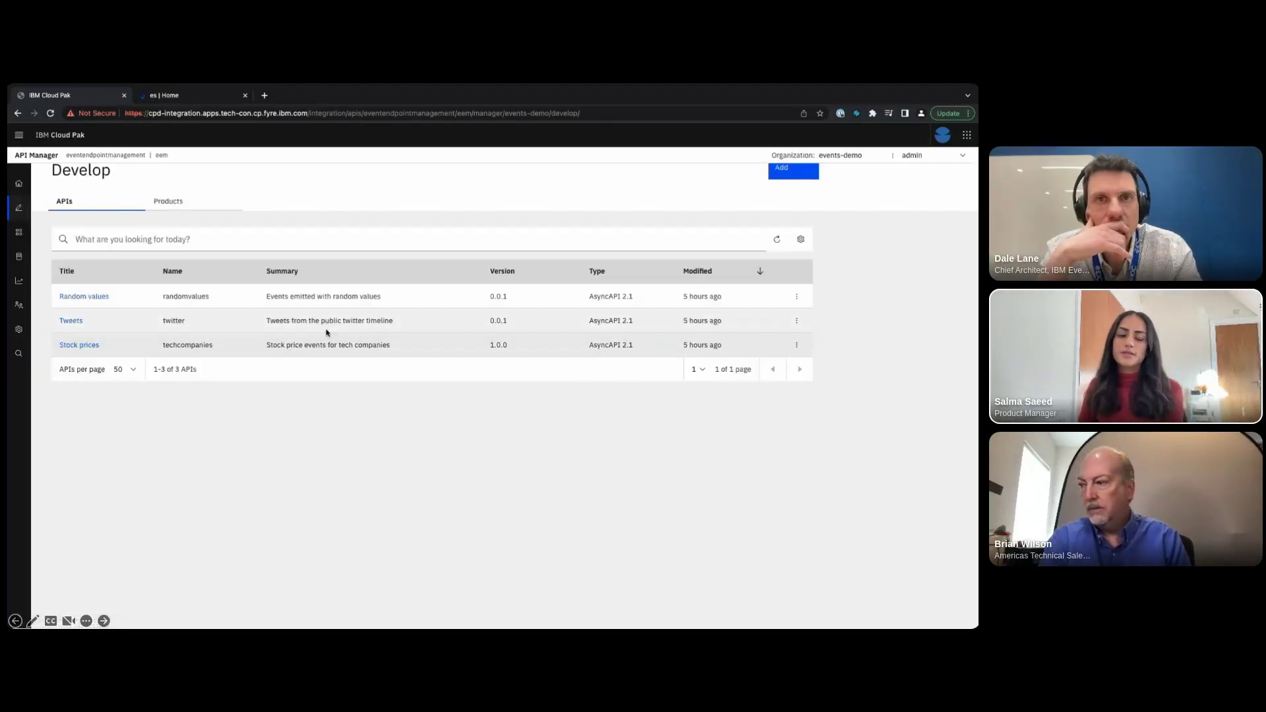
- Confirm Flights is listed under Products, then start an AsyncAPI from a Kafka topic
{"action": "left_click", "coordinate": [175, 207]}
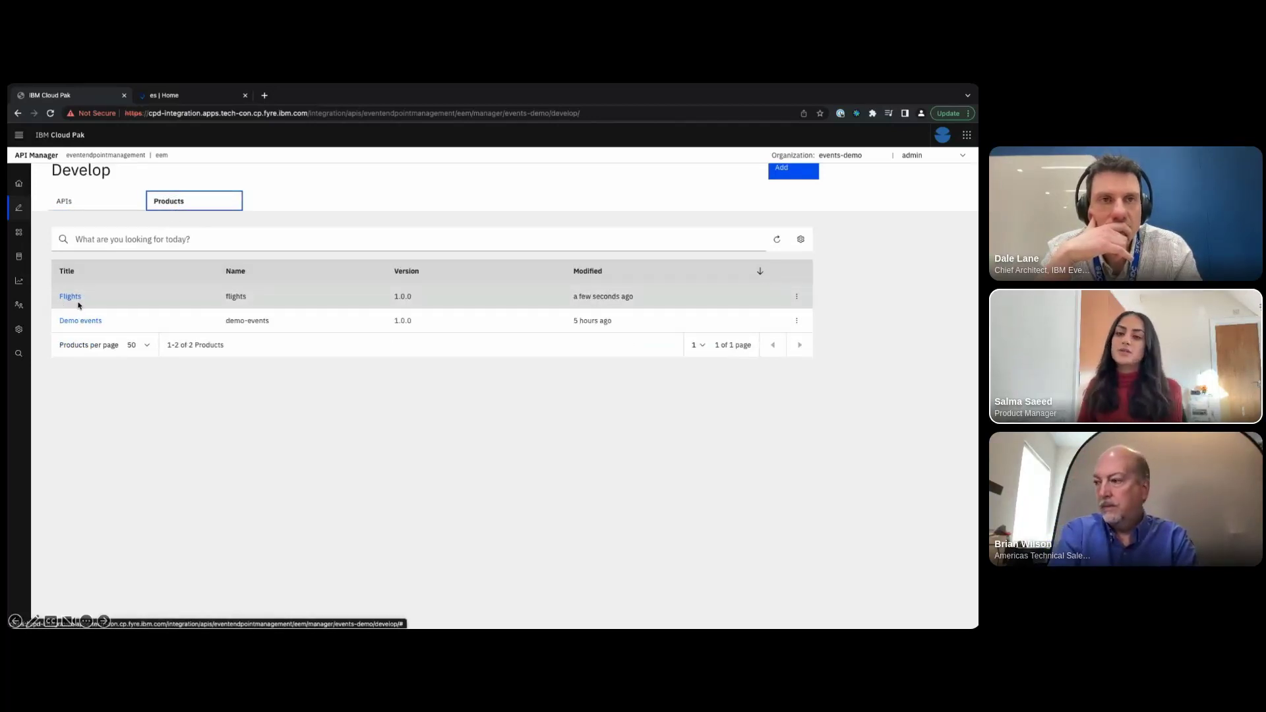
{"action": "left_click", "coordinate": [85, 208]}
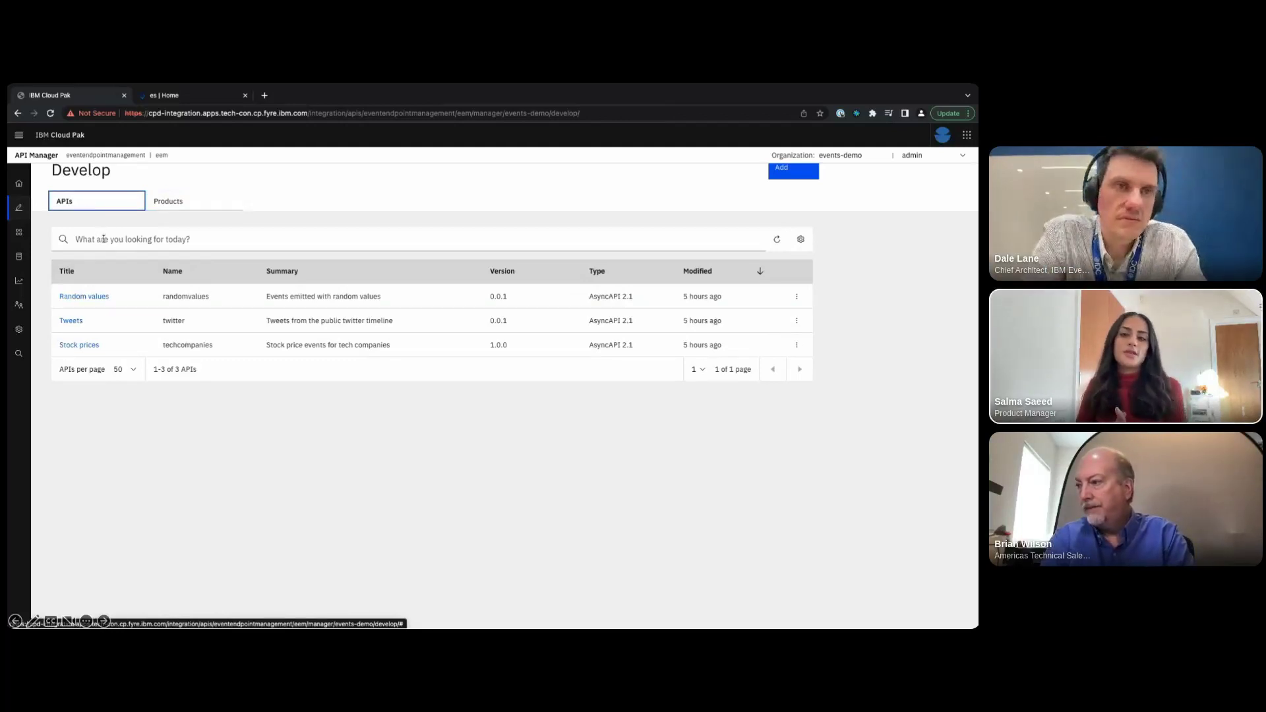
{"action": "scroll", "coordinate": [528, 267], "scroll_direction": "up", "scroll_amount": 1}
{"action": "left_click", "coordinate": [794, 198]}
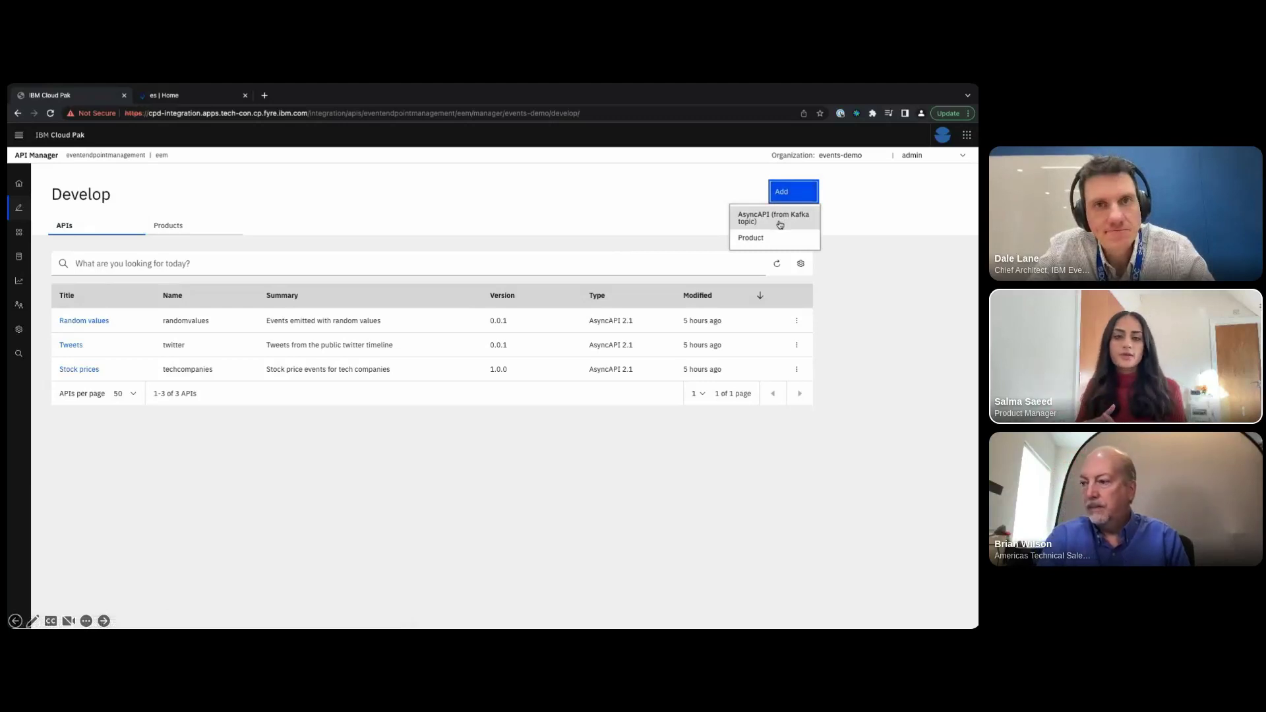
{"action": "left_click", "coordinate": [780, 222]}
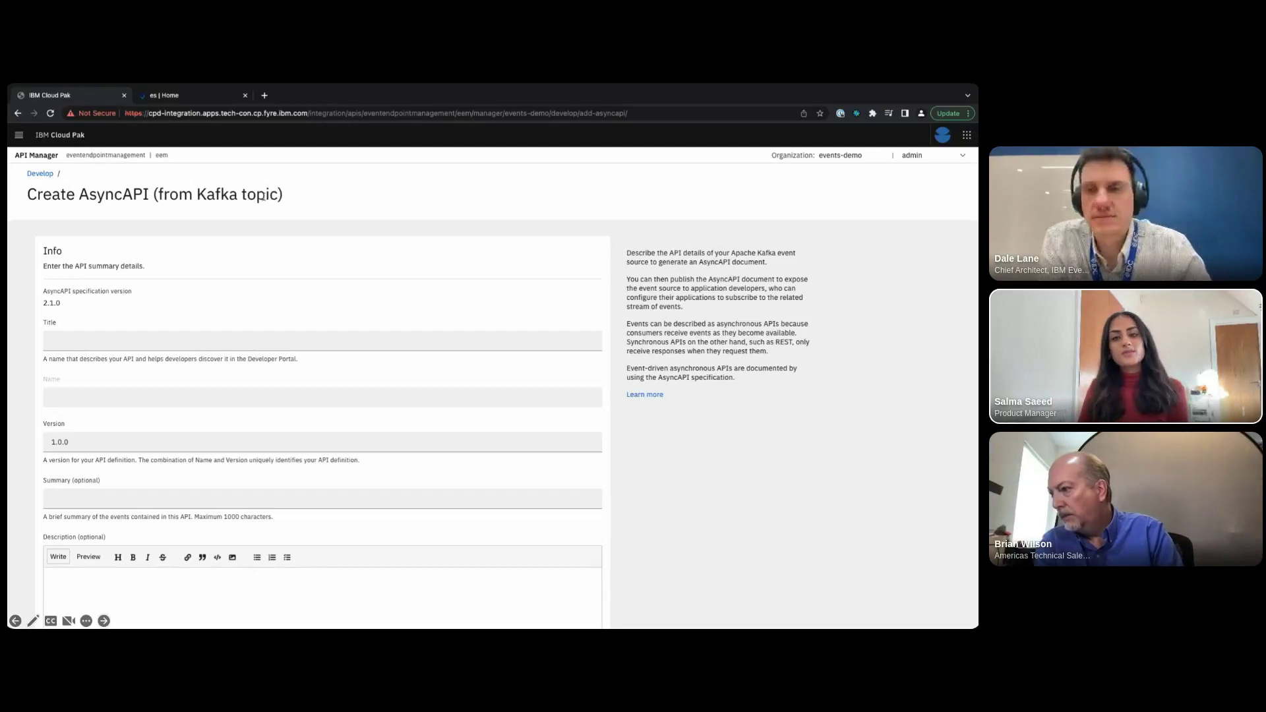
{"action": "left_click", "coordinate": [217, 102]}
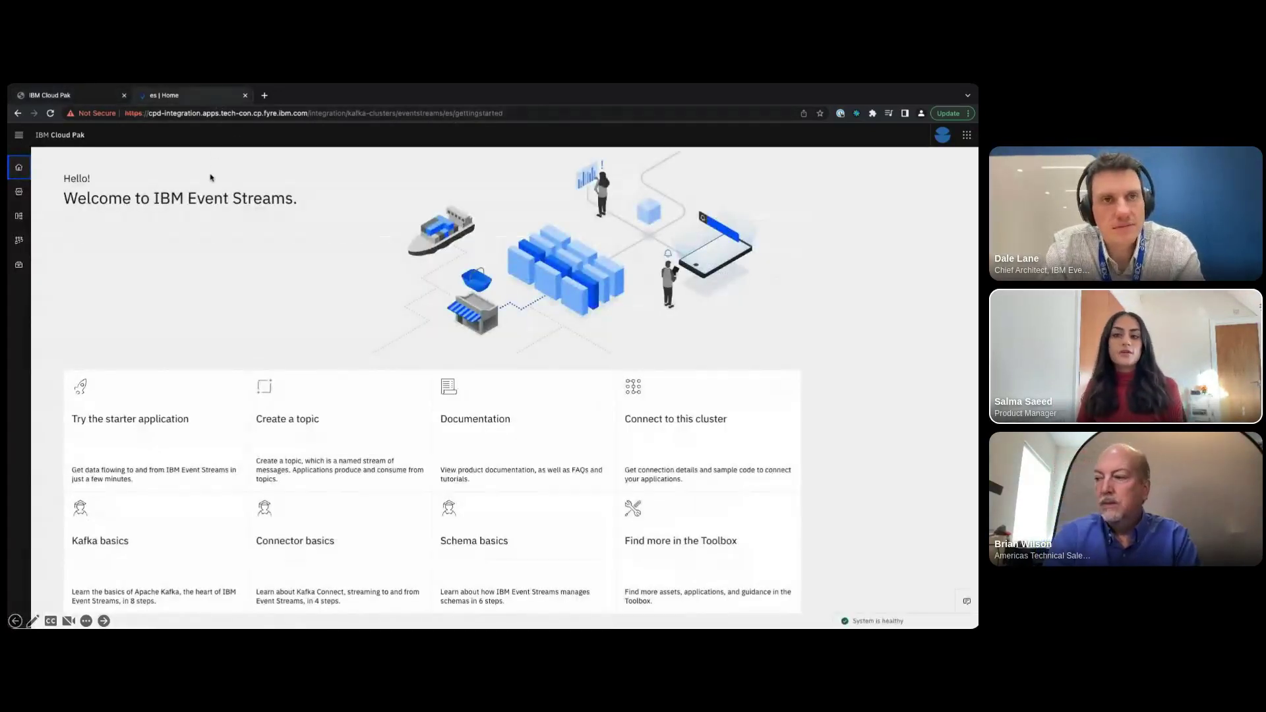
- View the FLIGHT.LANDINGS message at offset 898, flight AC955 on terminal 1, in Event Streams
{"action": "left_click", "coordinate": [19, 193]}
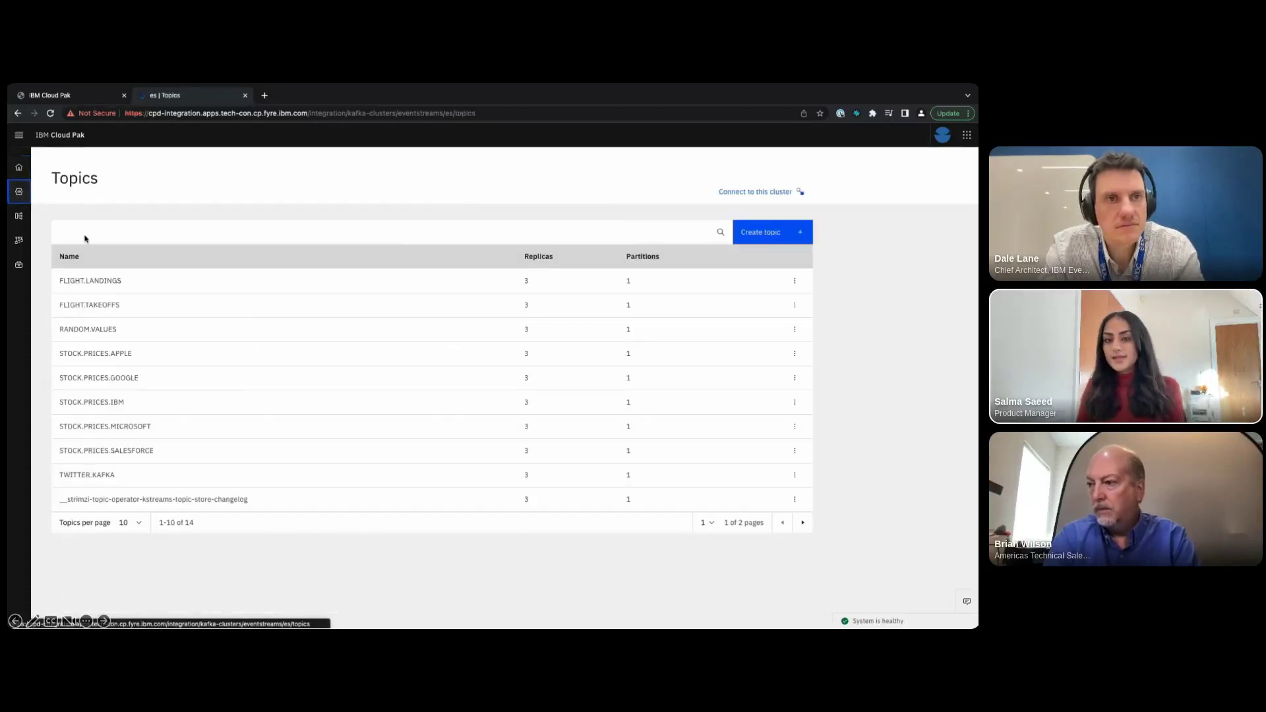
{"action": "left_click", "coordinate": [124, 279]}
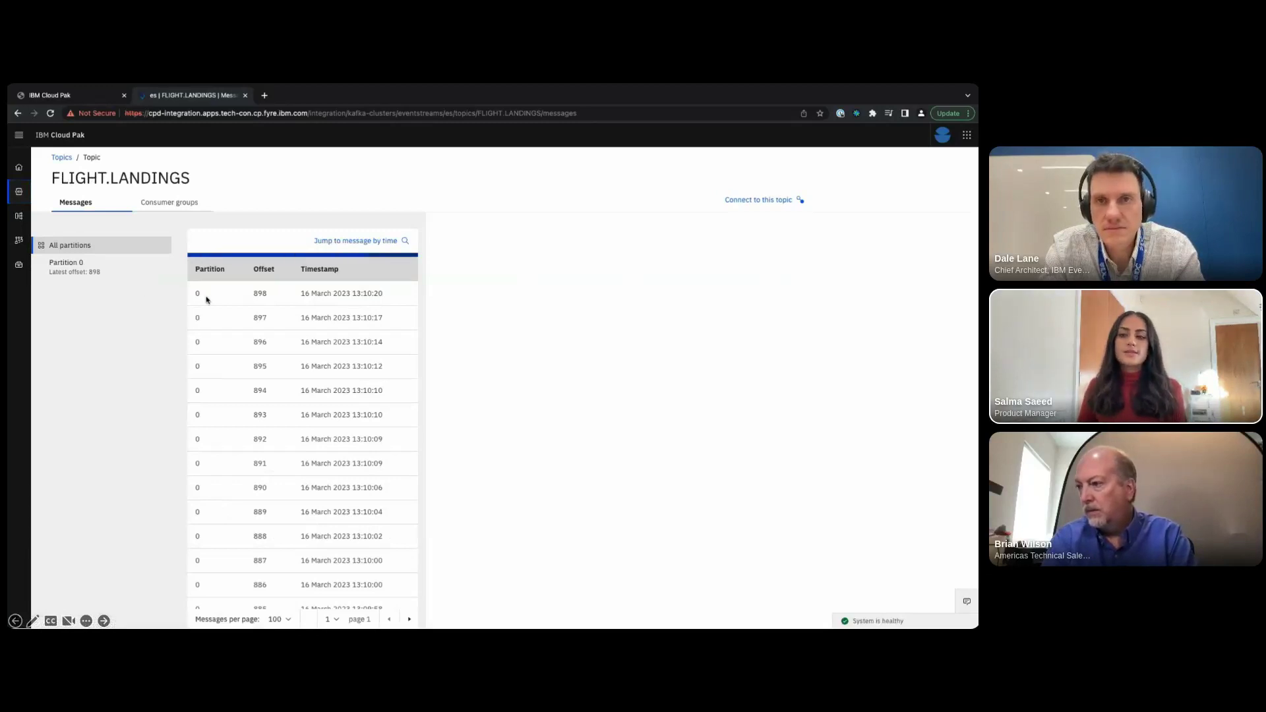
{"action": "left_click", "coordinate": [277, 297]}
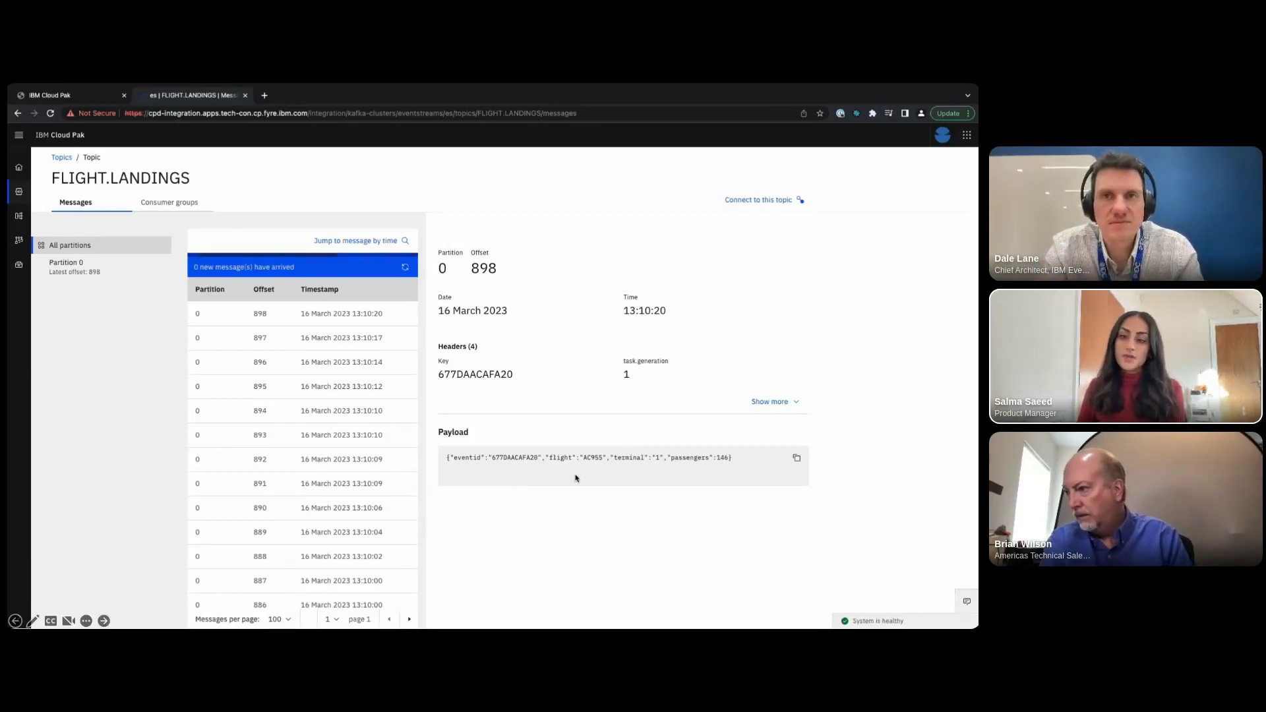
{"action": "left_click", "coordinate": [92, 97]}
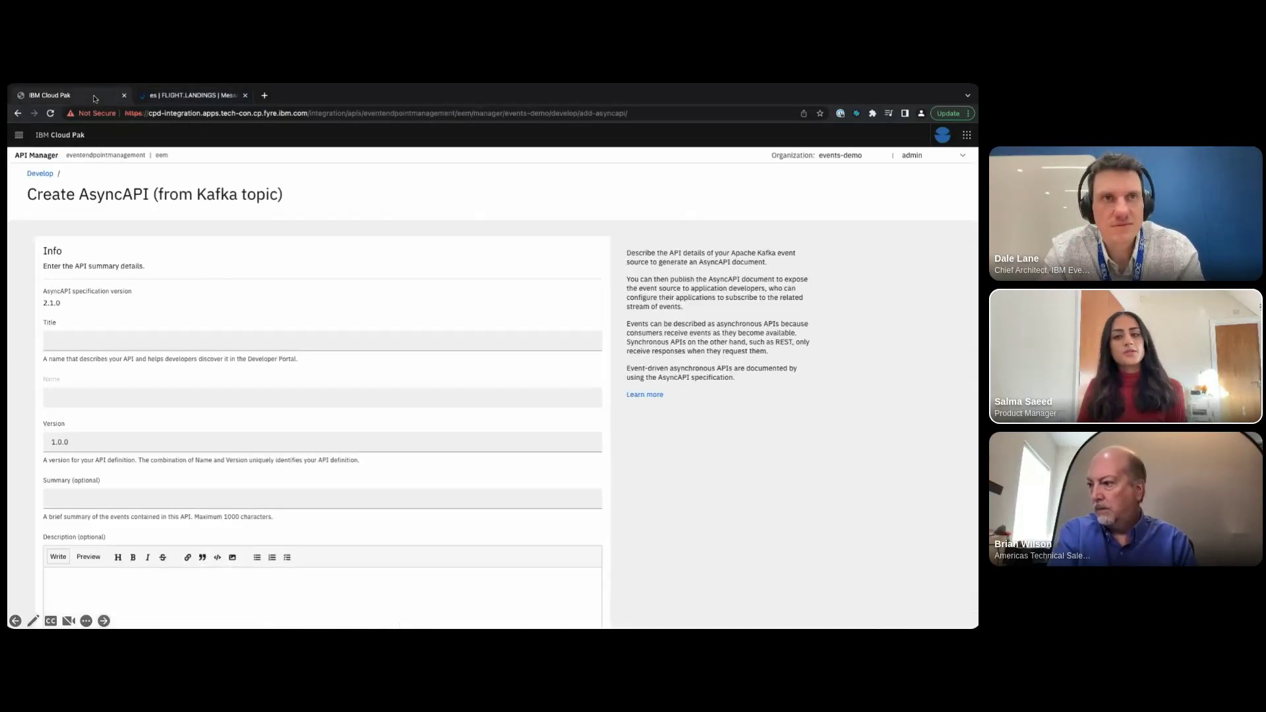
- Title the AsyncAPI 'Flight landings' with summary 'Events emitted when a flight lands'
{"action": "left_click", "coordinate": [159, 339]}
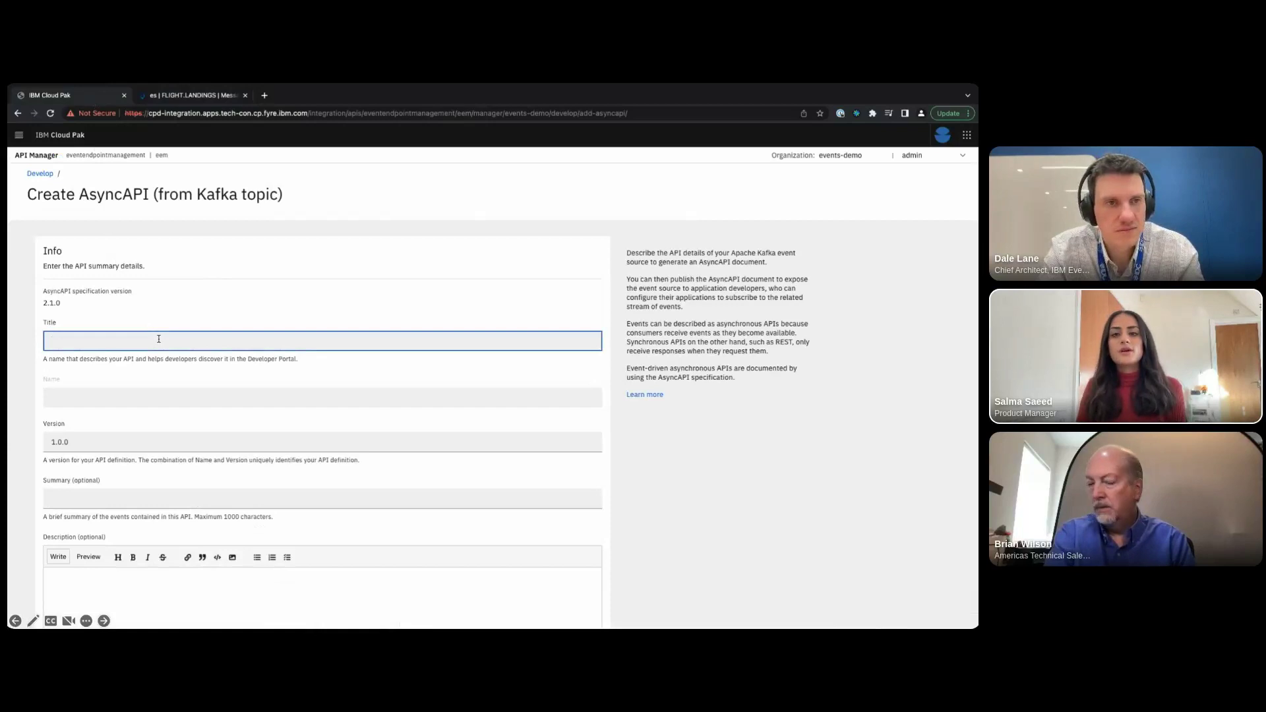
{"action": "type", "text": "Flight landings"}
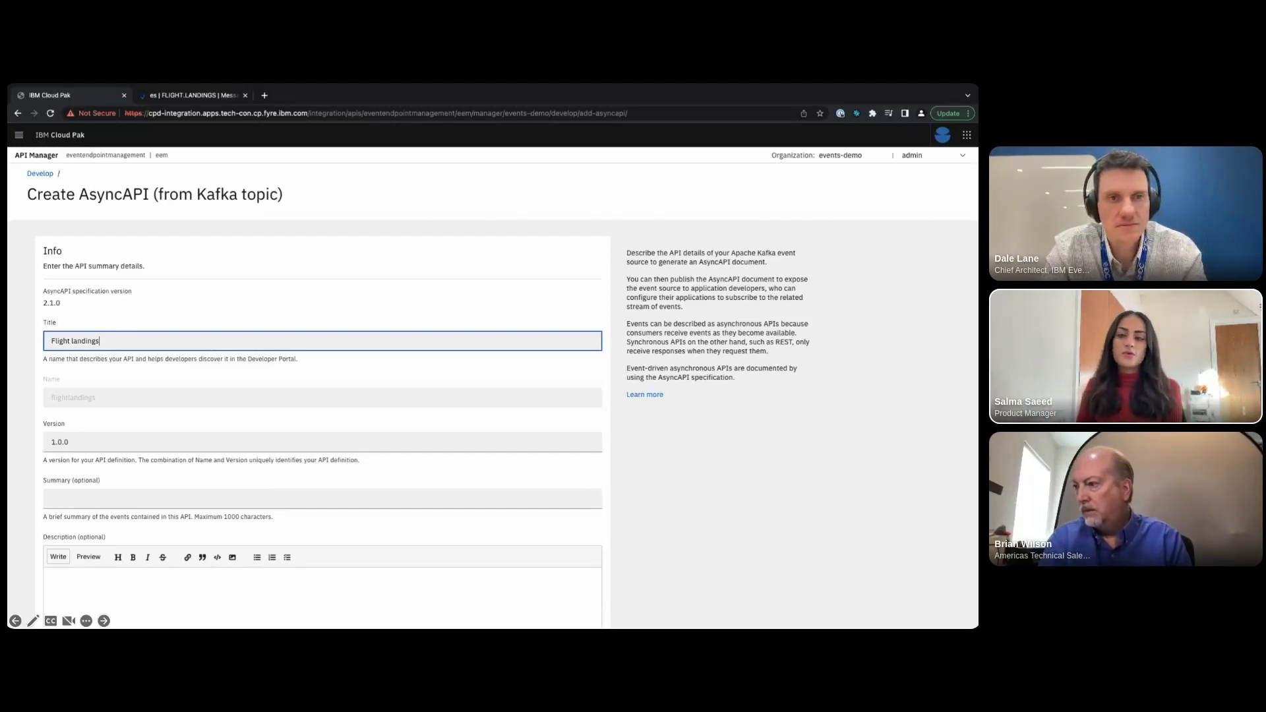
{"action": "left_click", "coordinate": [150, 495]}
{"action": "type", "text": "Events emitted"}
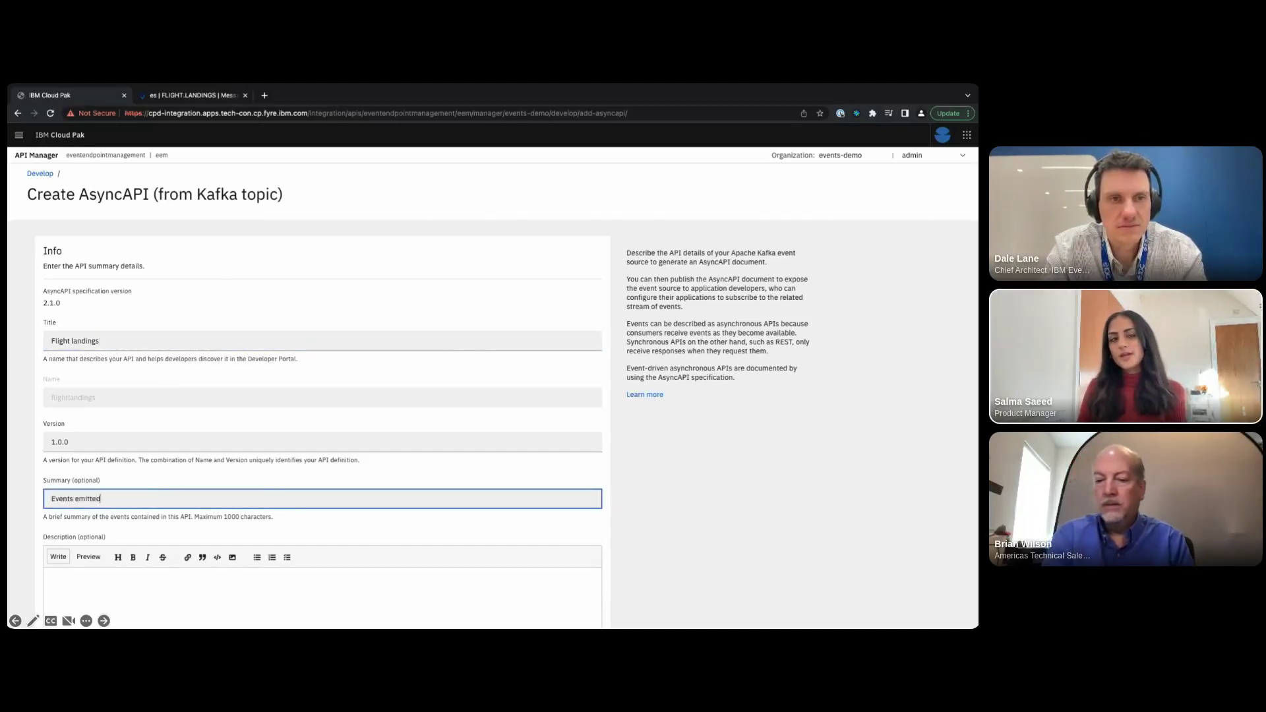
{"action": "type", "text": " when a flight lands"}
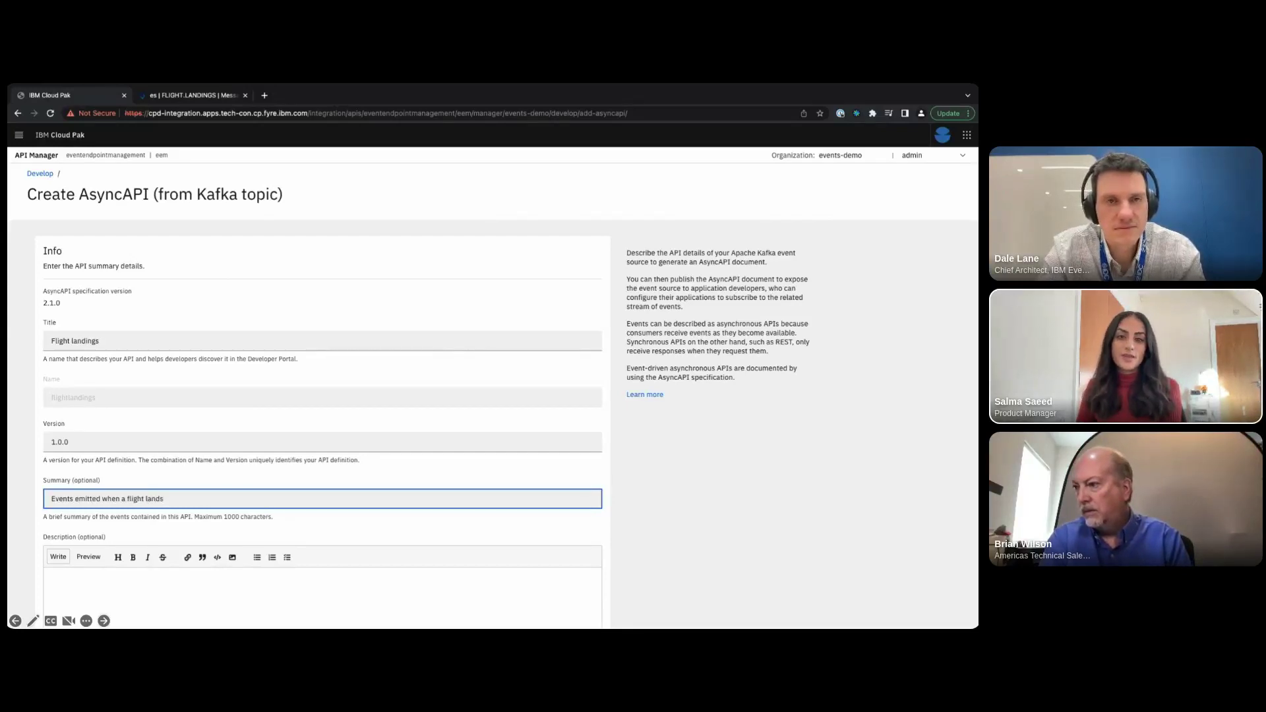
- Paste the prepared flight landings description into the API's Description field
{"action": "scroll", "coordinate": [140, 518], "scroll_direction": "down", "scroll_amount": 3}
{"action": "left_click", "coordinate": [141, 517]}
{"action": "type", "text": "Events emitted when a flight lands. Events include basic information about the flight including the number of passengers on each flight and what terminal the flight will land."}
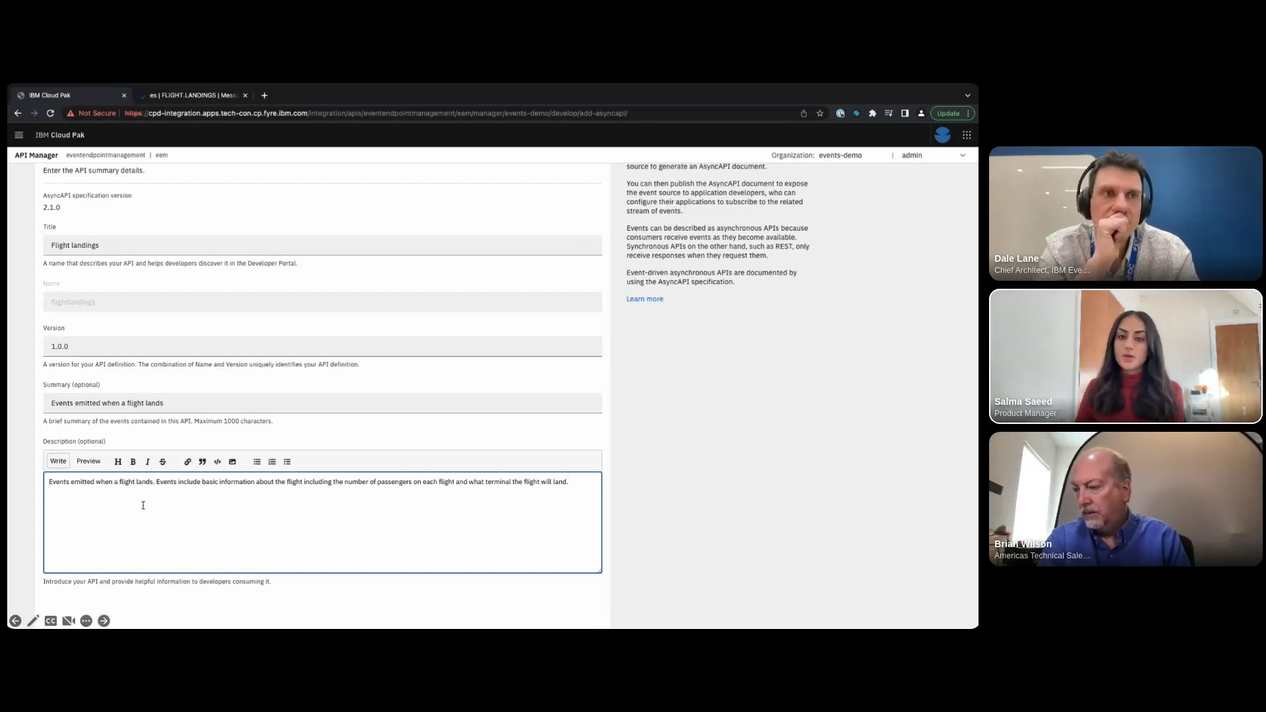
{"action": "scroll", "coordinate": [143, 505], "scroll_direction": "down", "scroll_amount": 3}
{"action": "left_click", "coordinate": [143, 507]}
{"action": "scroll", "coordinate": [143, 508], "scroll_direction": "down", "scroll_amount": 1}
{"action": "left_click", "coordinate": [143, 508]}
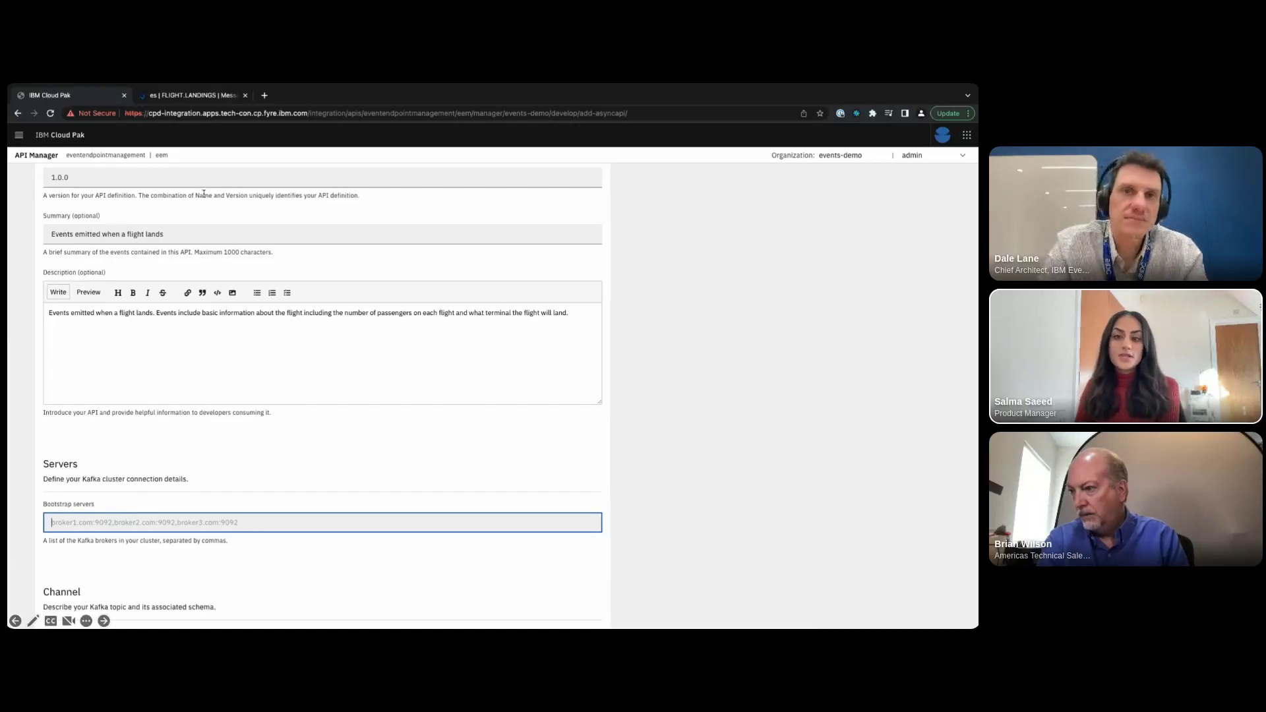
{"action": "left_click", "coordinate": [191, 97]}
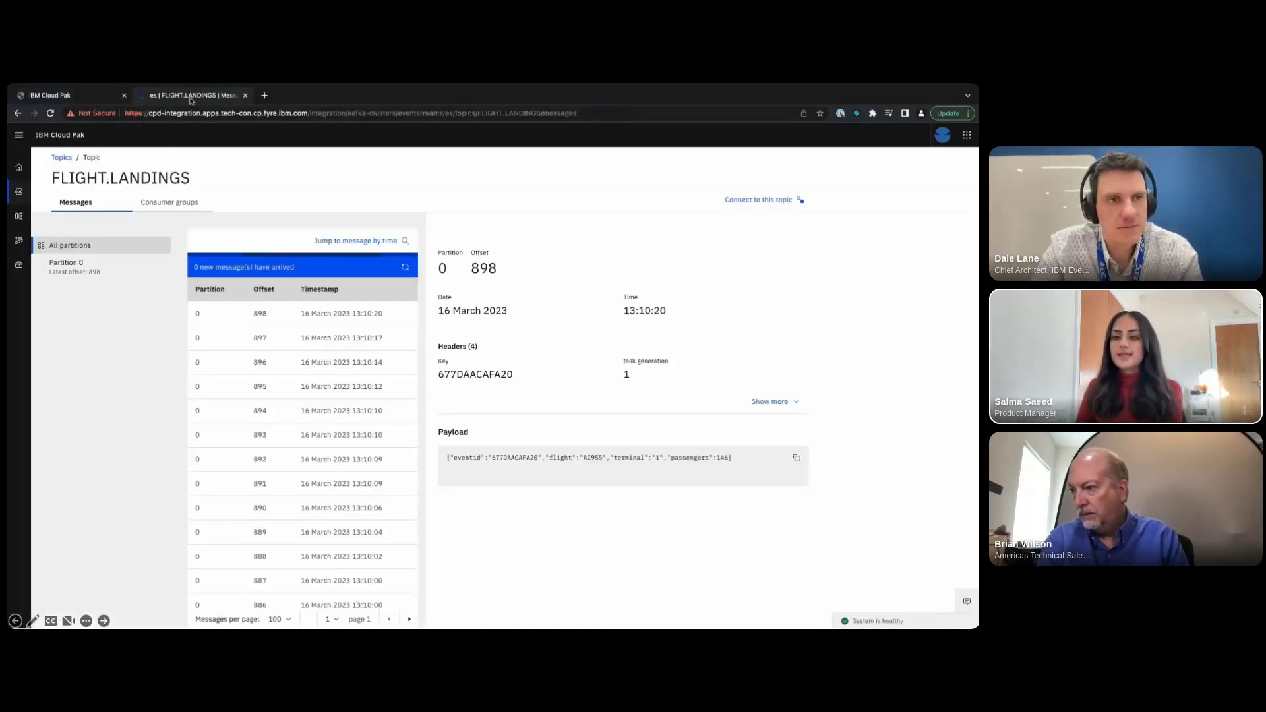
- Copy the topic's internal bootstrap address es-kafka-bootstrap.eventstreams.svc:9093 from its connection details
{"action": "left_click", "coordinate": [759, 200]}
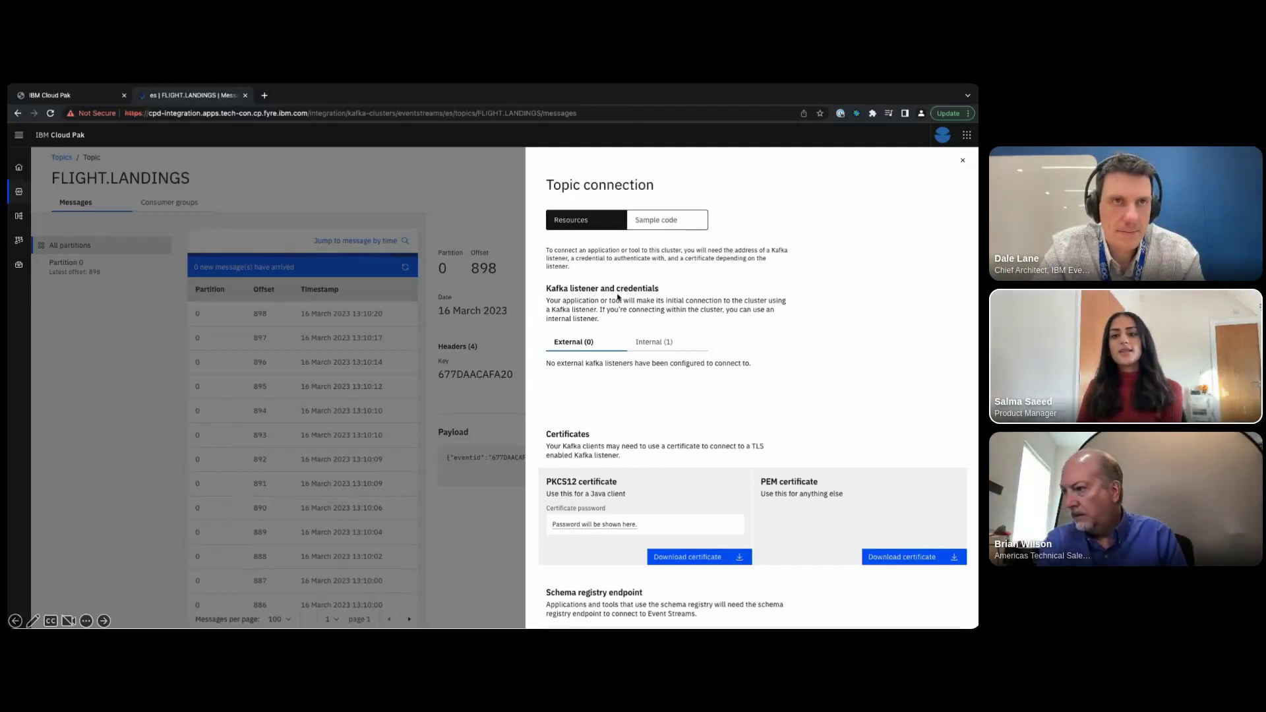
{"action": "left_click", "coordinate": [649, 342]}
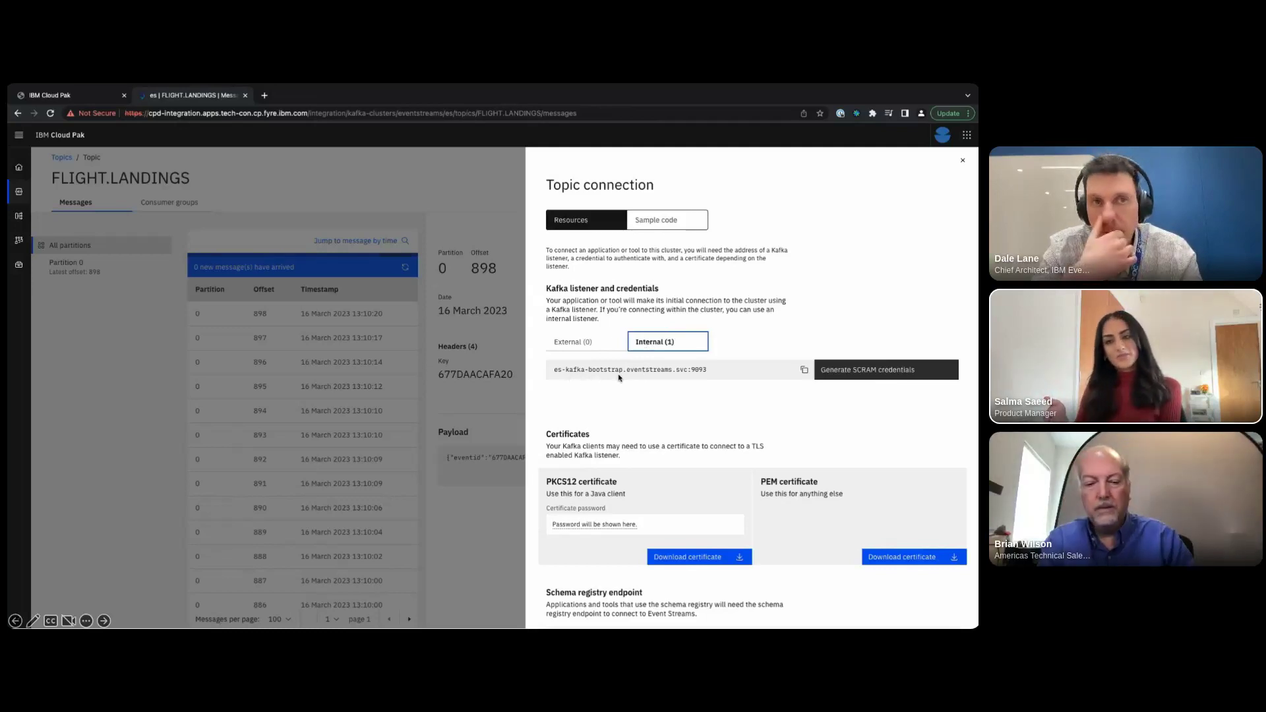
{"action": "left_click", "coordinate": [804, 369]}
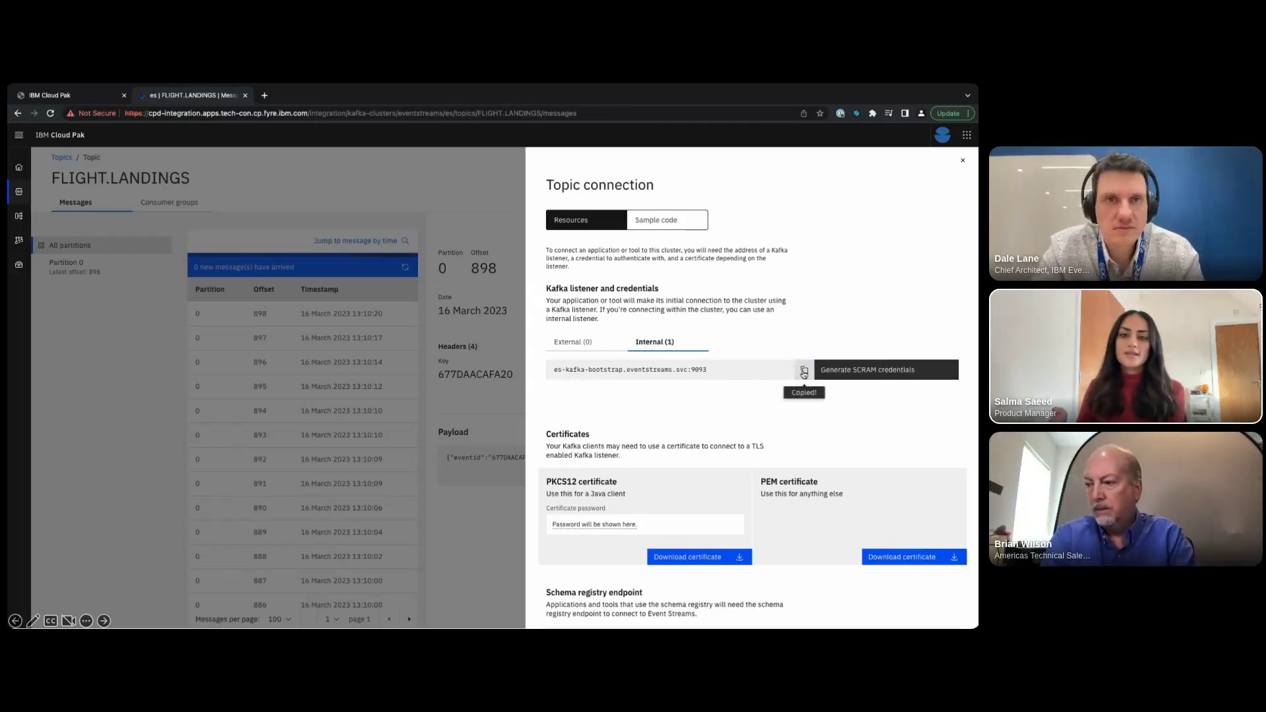
{"action": "left_click", "coordinate": [97, 98]}
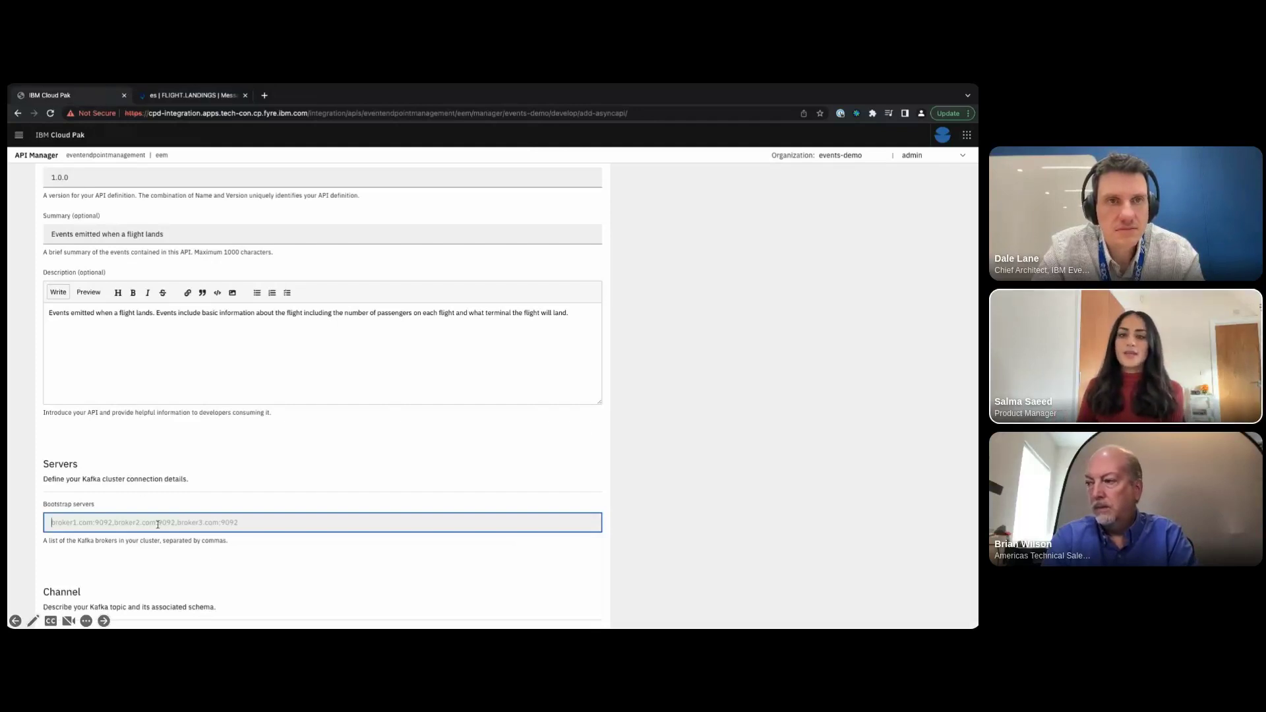
- Paste es-kafka-bootstrap.eventstreams.svc:9093 as the AsyncAPI's bootstrap server
{"action": "key", "text": "ctrl+v"}
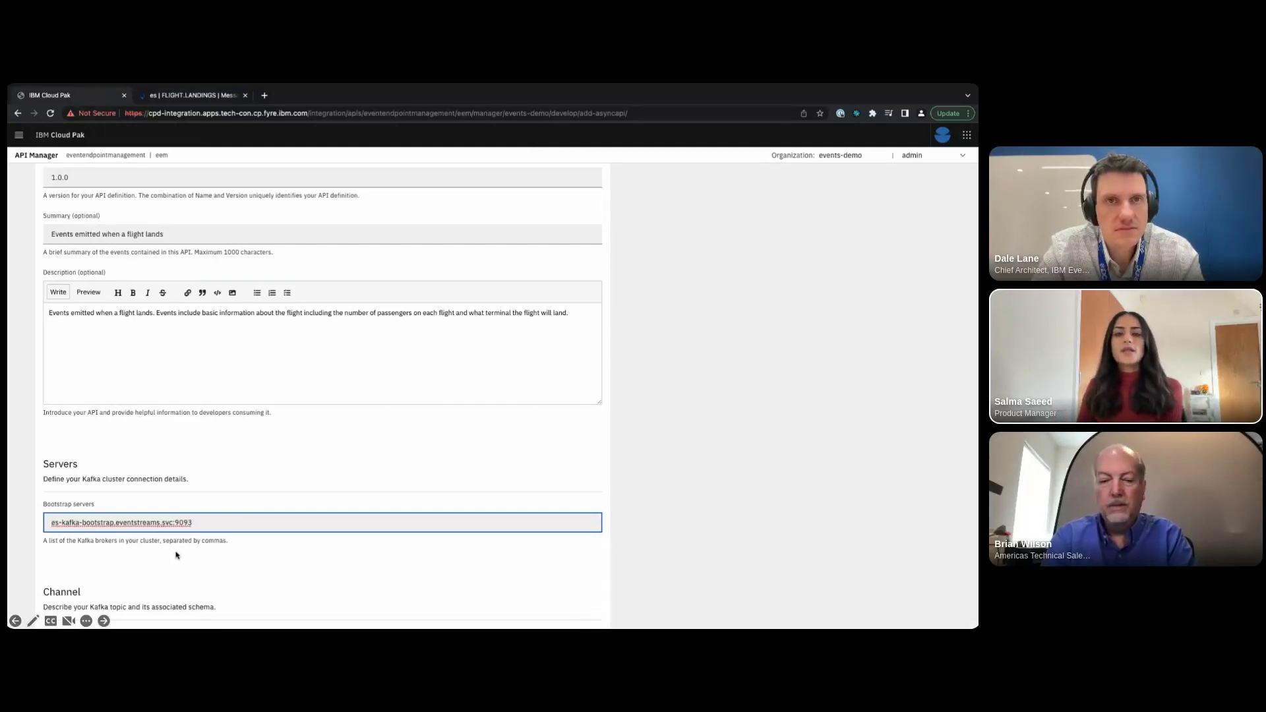
{"action": "left_click", "coordinate": [177, 554]}
{"action": "scroll", "coordinate": [177, 555], "scroll_direction": "down", "scroll_amount": 3}
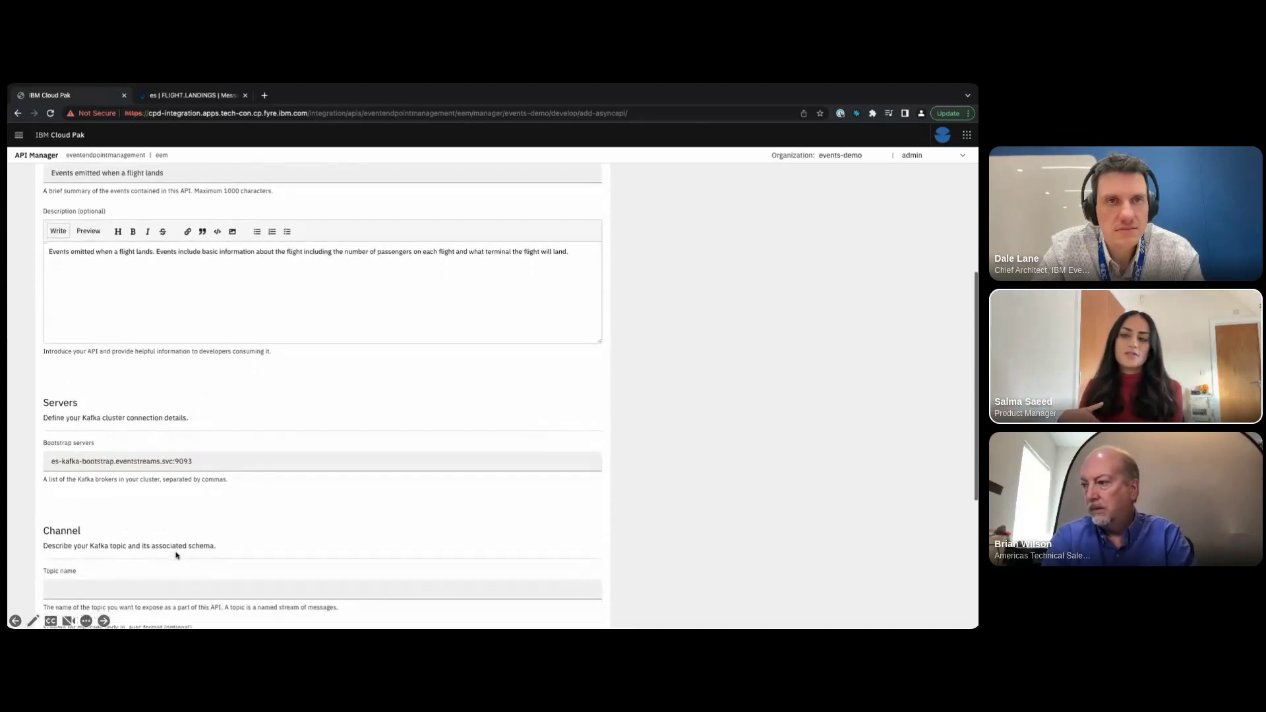
{"action": "scroll", "coordinate": [177, 555], "scroll_direction": "down", "scroll_amount": 1}
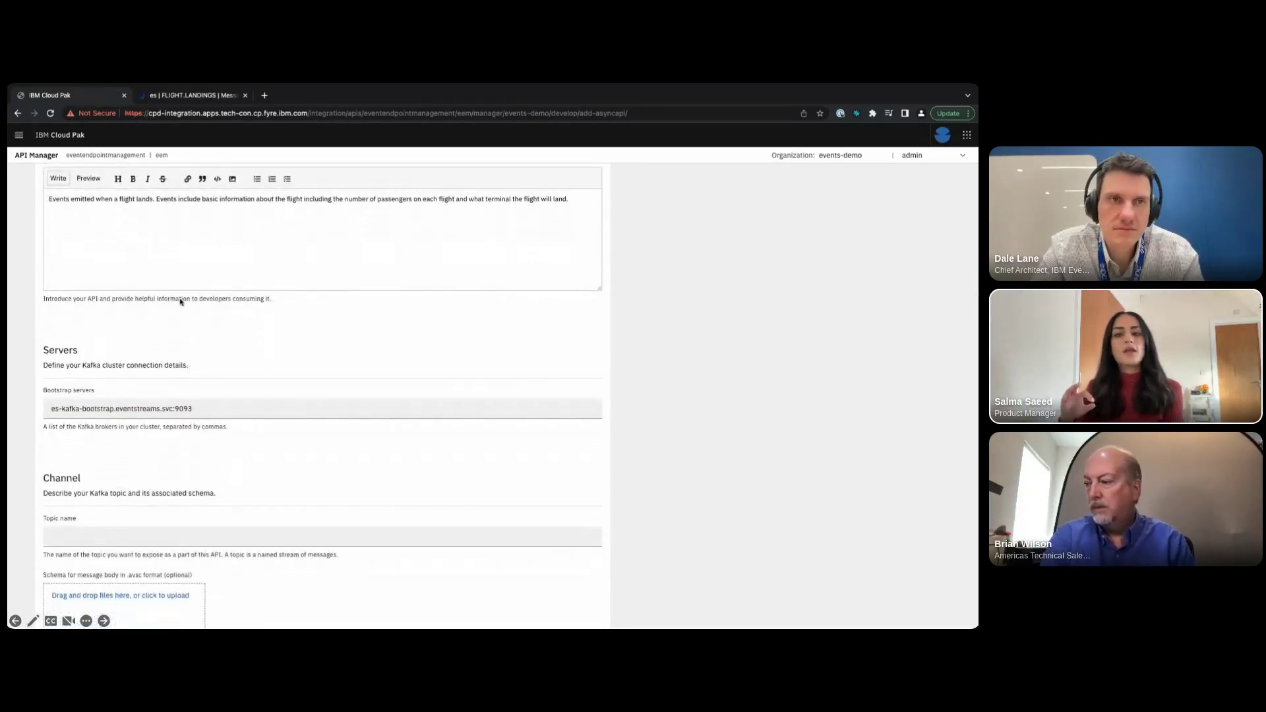
- Copy FLIGHT.LANDINGS from the Event Streams topic page and paste it as the topic name
{"action": "left_click", "coordinate": [193, 95]}
{"action": "left_click", "coordinate": [189, 178]}
{"action": "left_click_drag", "start_coordinate": [189, 178], "coordinate": [50, 180]}
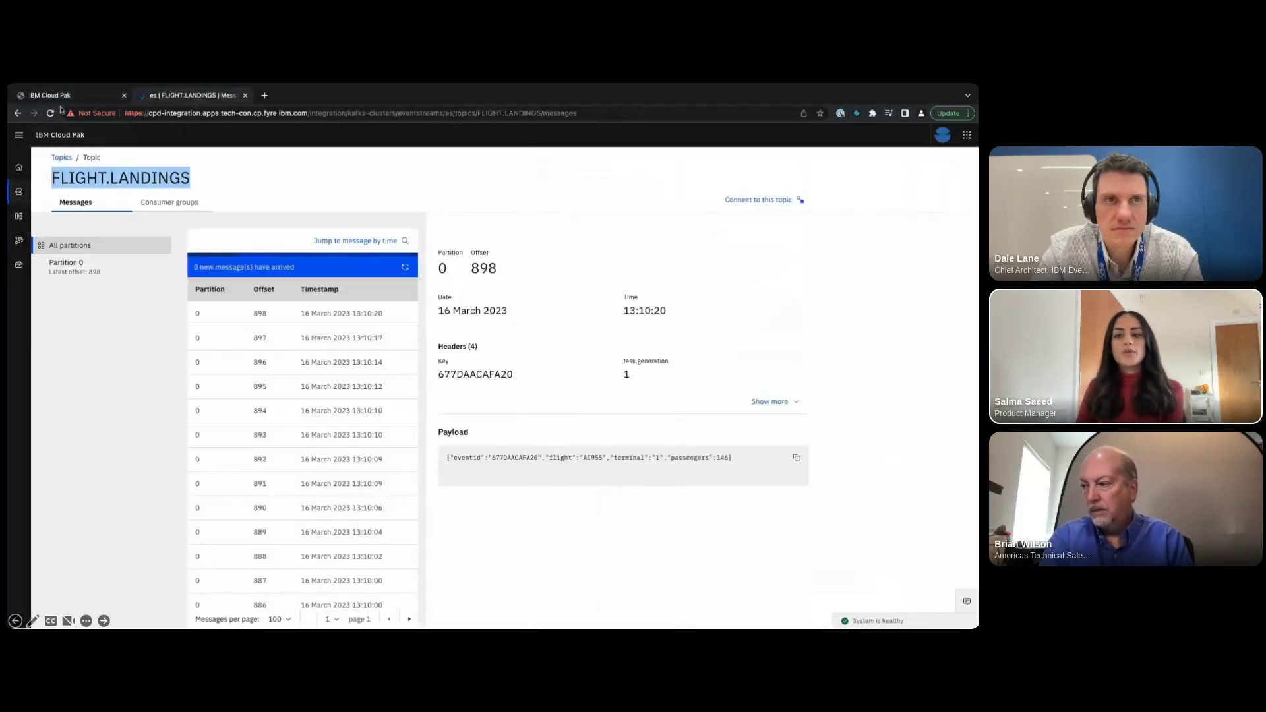
{"action": "left_click", "coordinate": [66, 99]}
{"action": "left_click", "coordinate": [158, 537]}
{"action": "key", "text": "ctrl+v"}
{"action": "scroll", "coordinate": [177, 519], "scroll_direction": "down", "scroll_amount": 3}
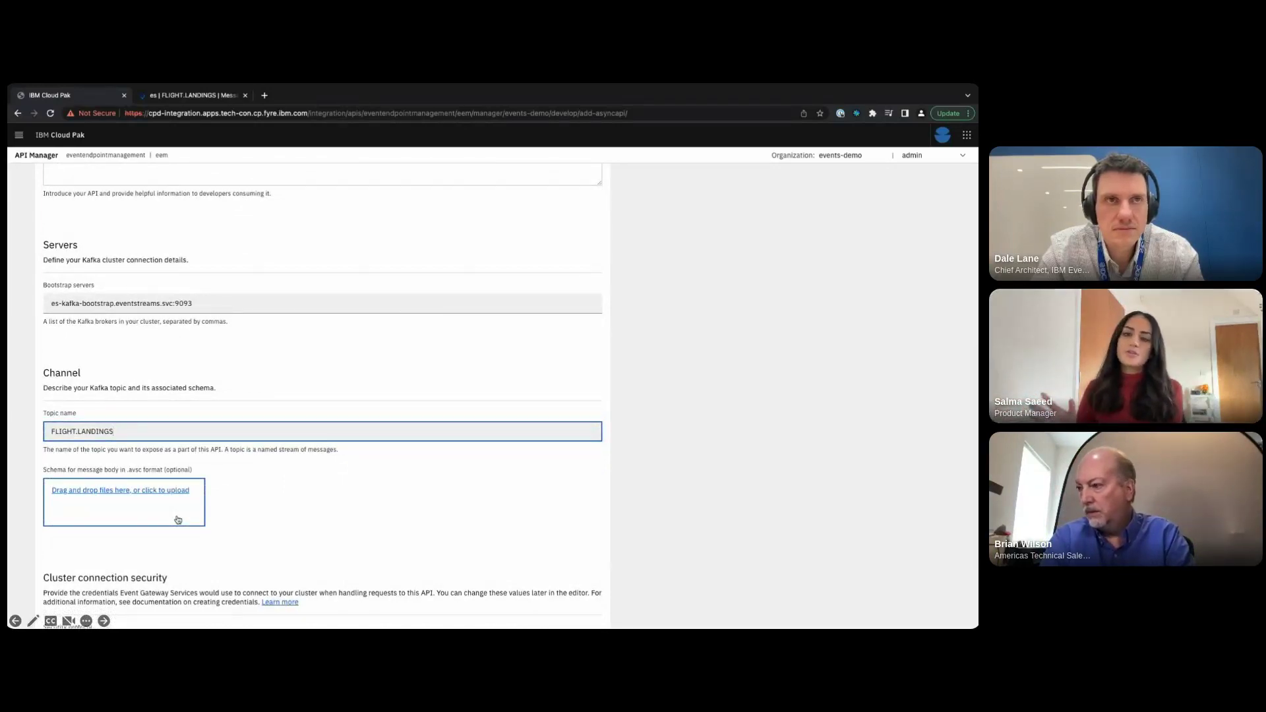
{"action": "scroll", "coordinate": [176, 520], "scroll_direction": "down", "scroll_amount": 3}
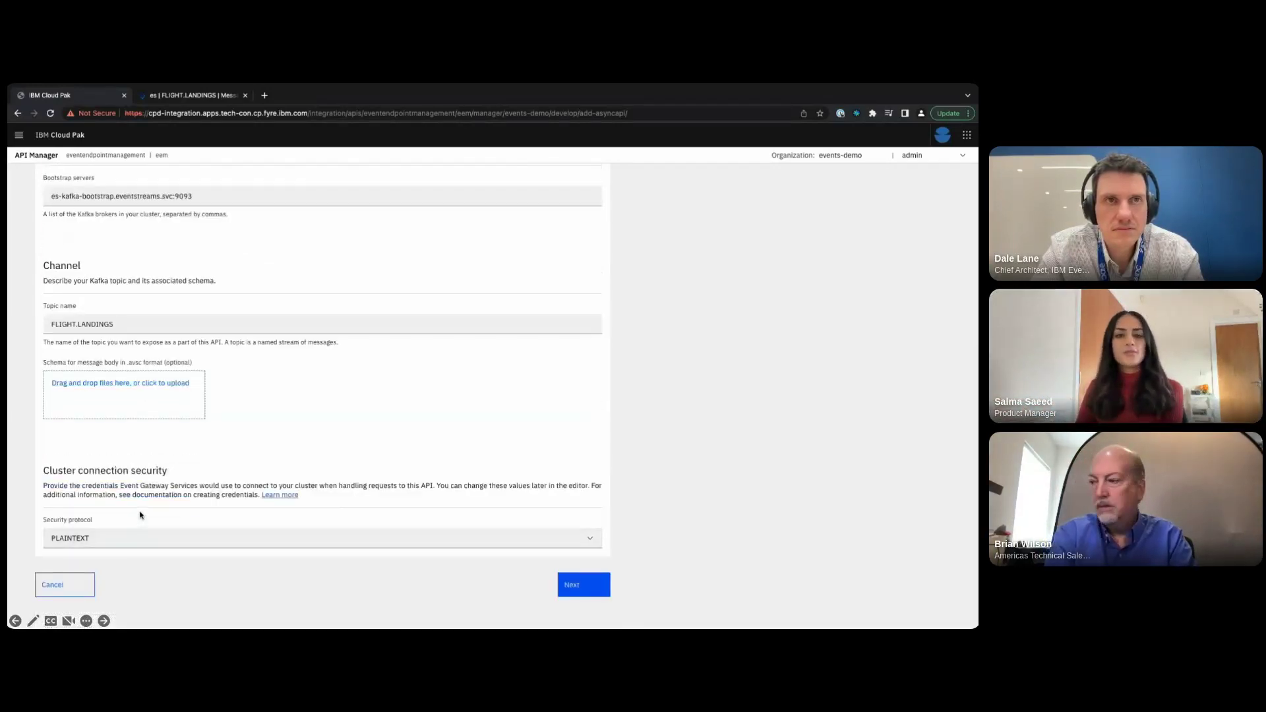
- Set the security protocol to SASL_SSL, revealing the PLAIN mechanism and SASL username and password fields
{"action": "left_click", "coordinate": [138, 535]}
{"action": "scroll", "coordinate": [141, 577], "scroll_direction": "down", "scroll_amount": 1}
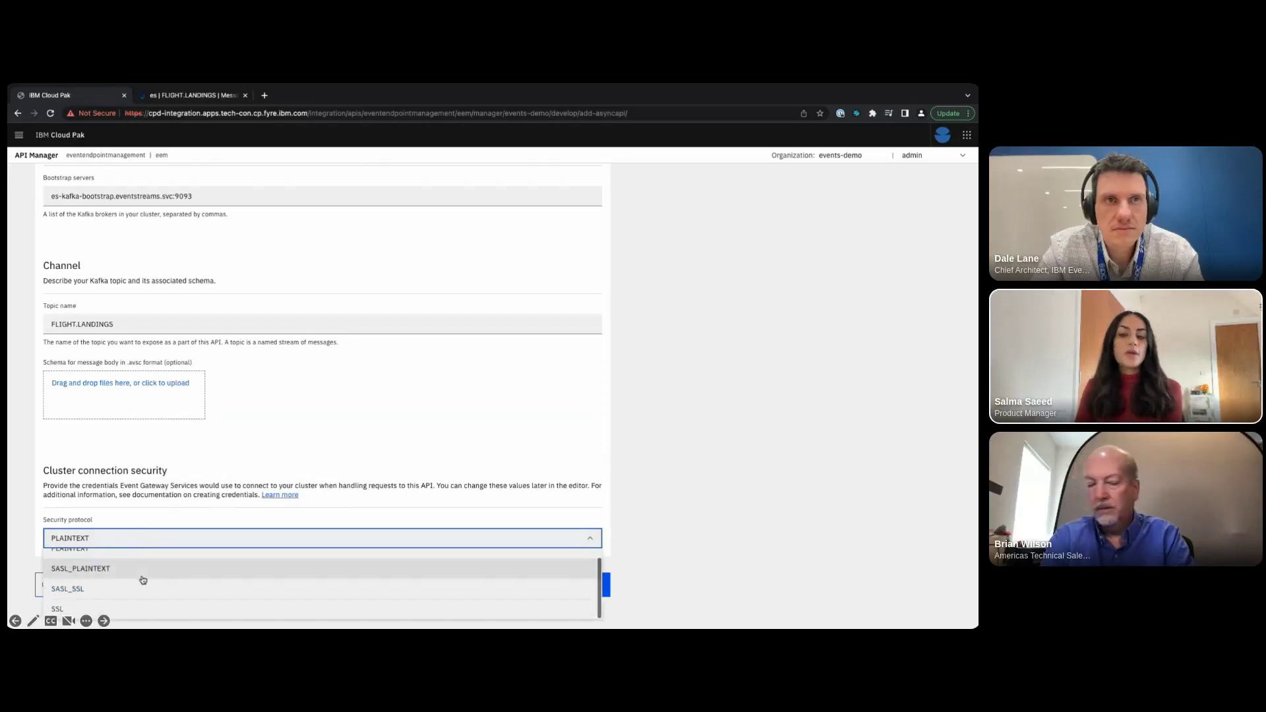
{"action": "scroll", "coordinate": [142, 578], "scroll_direction": "up", "scroll_amount": 1}
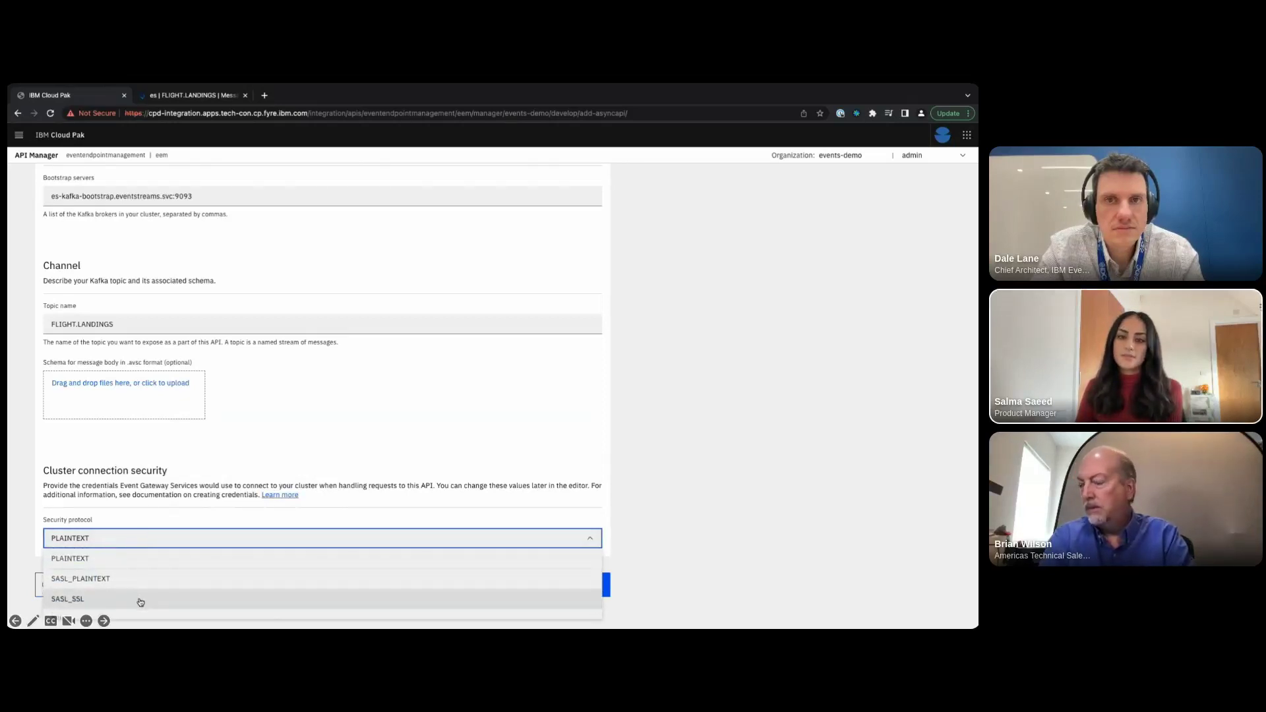
{"action": "left_click", "coordinate": [141, 600]}
{"action": "scroll", "coordinate": [172, 505], "scroll_direction": "down", "scroll_amount": 2}
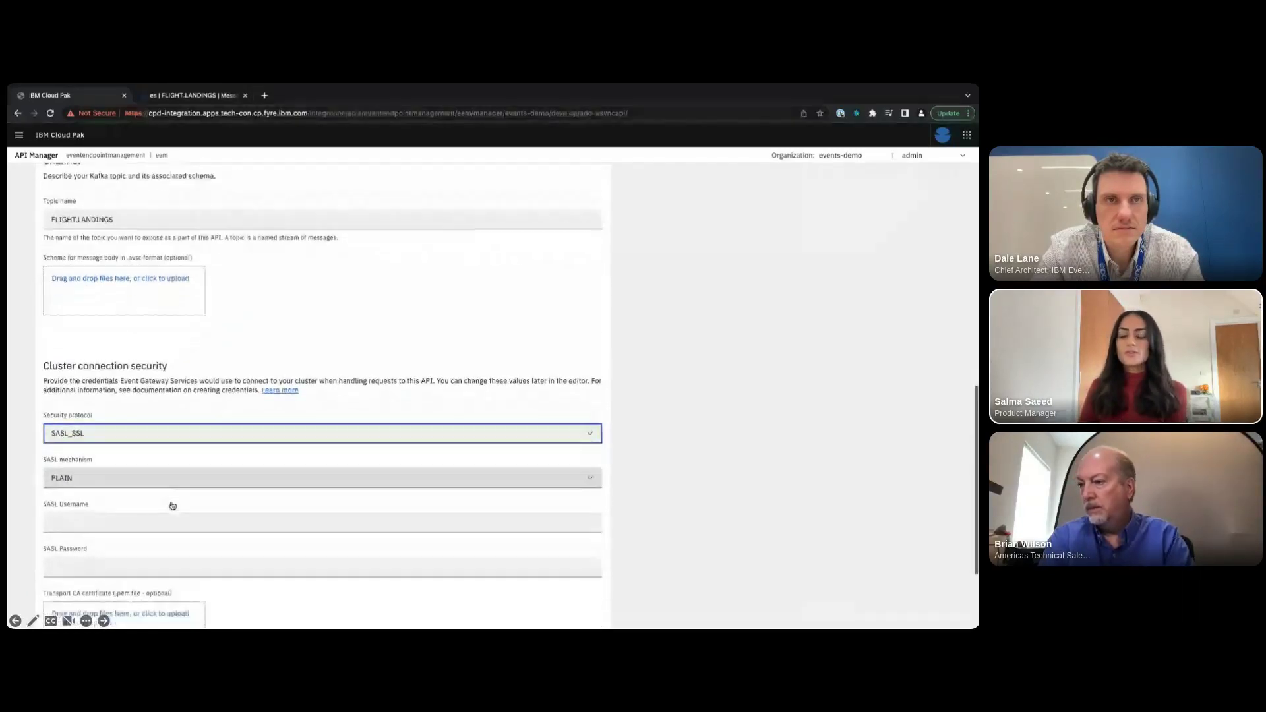
{"action": "left_click", "coordinate": [165, 517]}
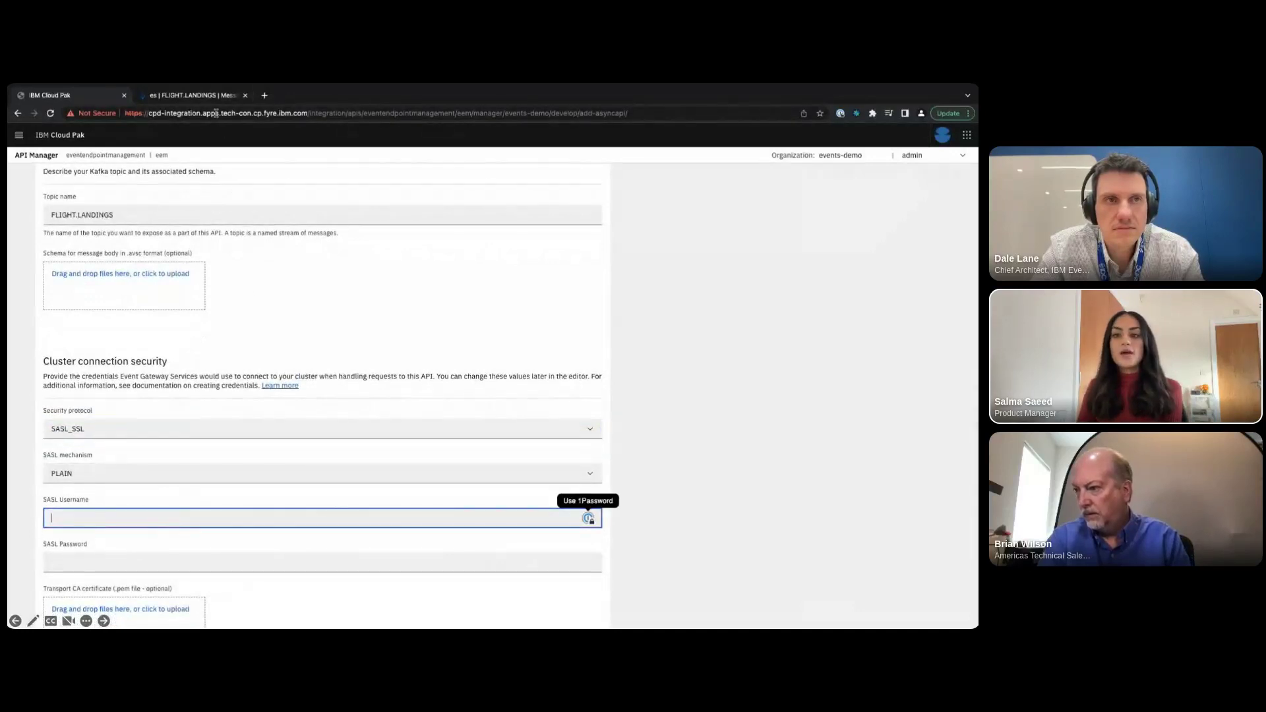
{"action": "left_click", "coordinate": [209, 99]}
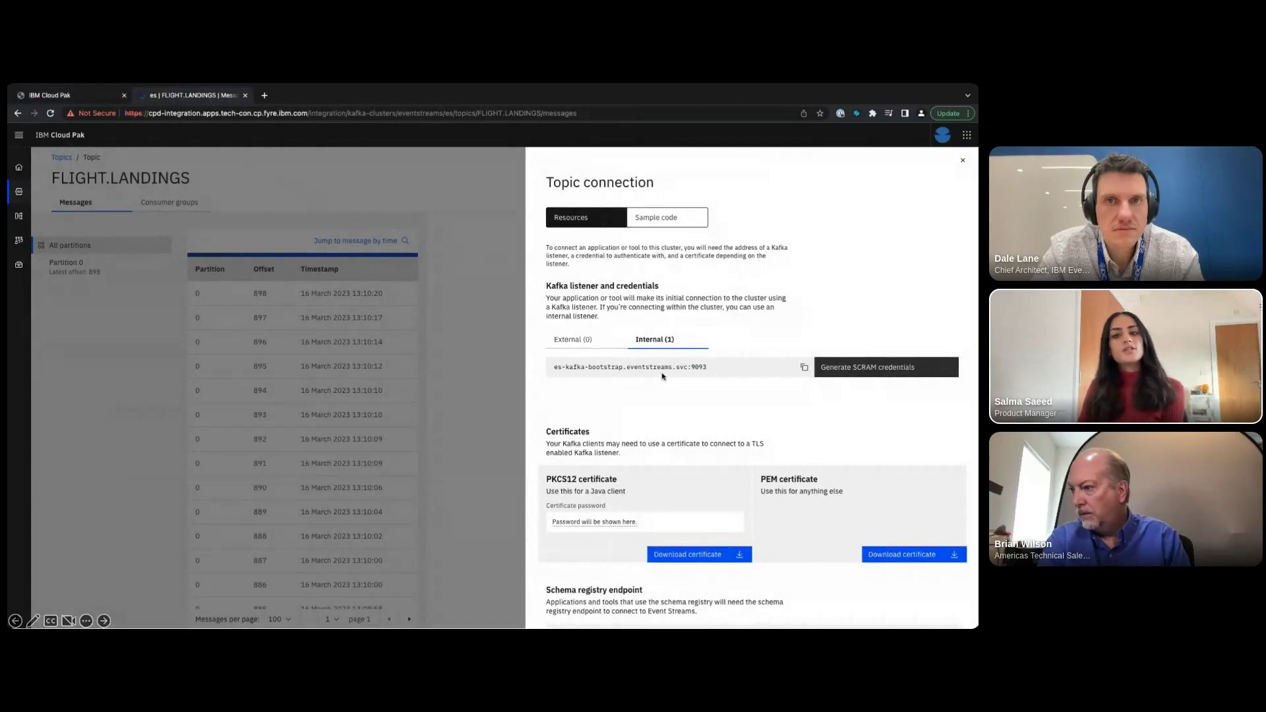
- Start SCRAM credentials named 'acme-air' with produce, consume and topic-creation access
{"action": "left_click", "coordinate": [850, 375]}
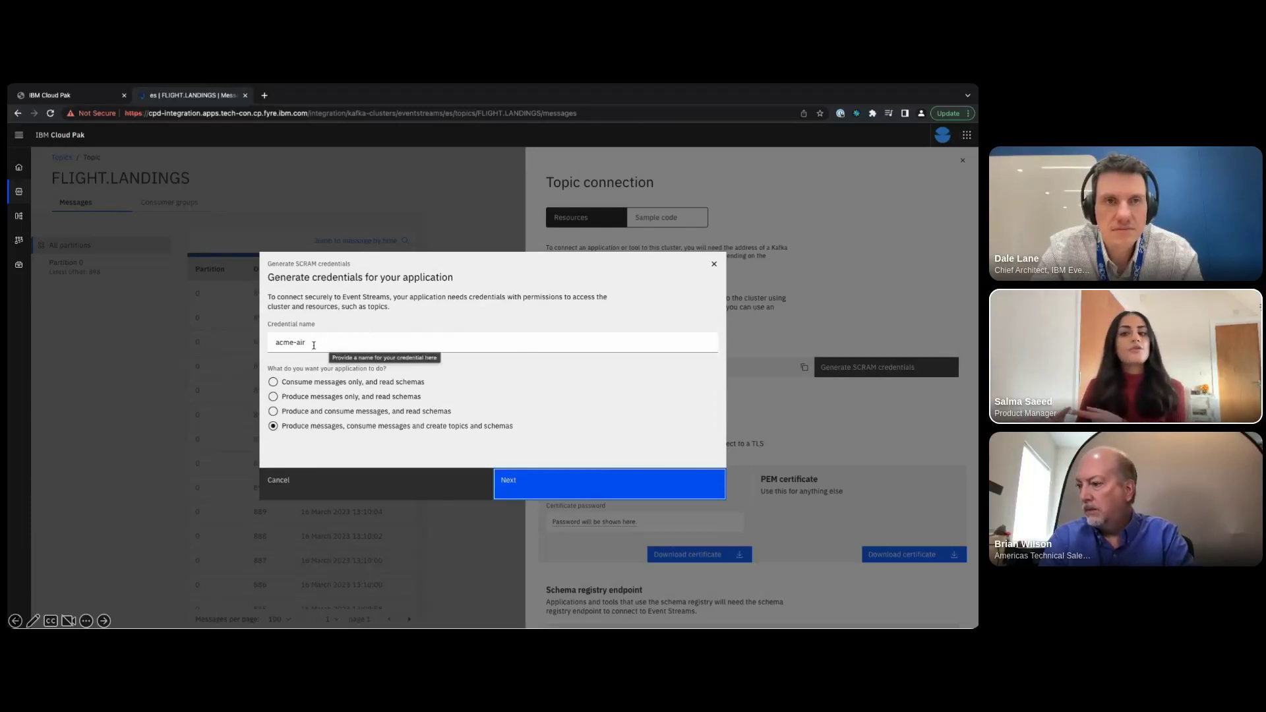
{"action": "left_click", "coordinate": [314, 345]}
{"action": "triple_click", "coordinate": [314, 345]}
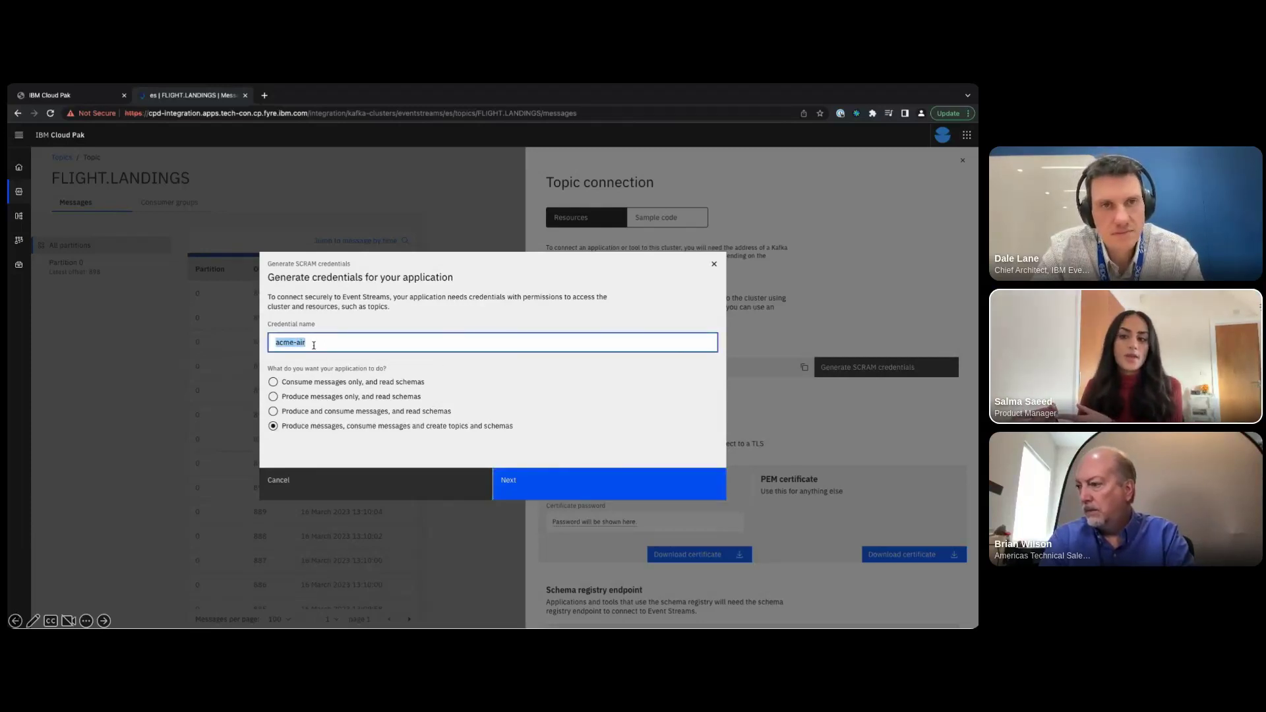
{"action": "type", "text": "andre"}
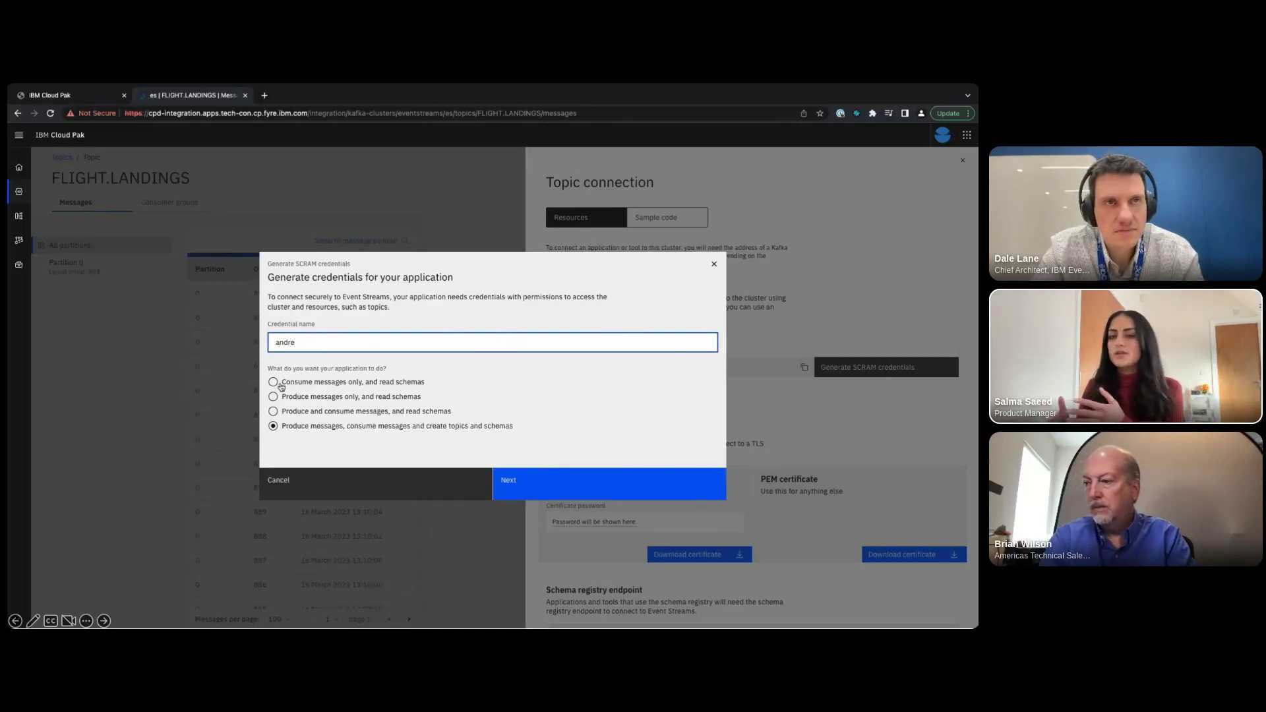
{"action": "left_click", "coordinate": [277, 385]}
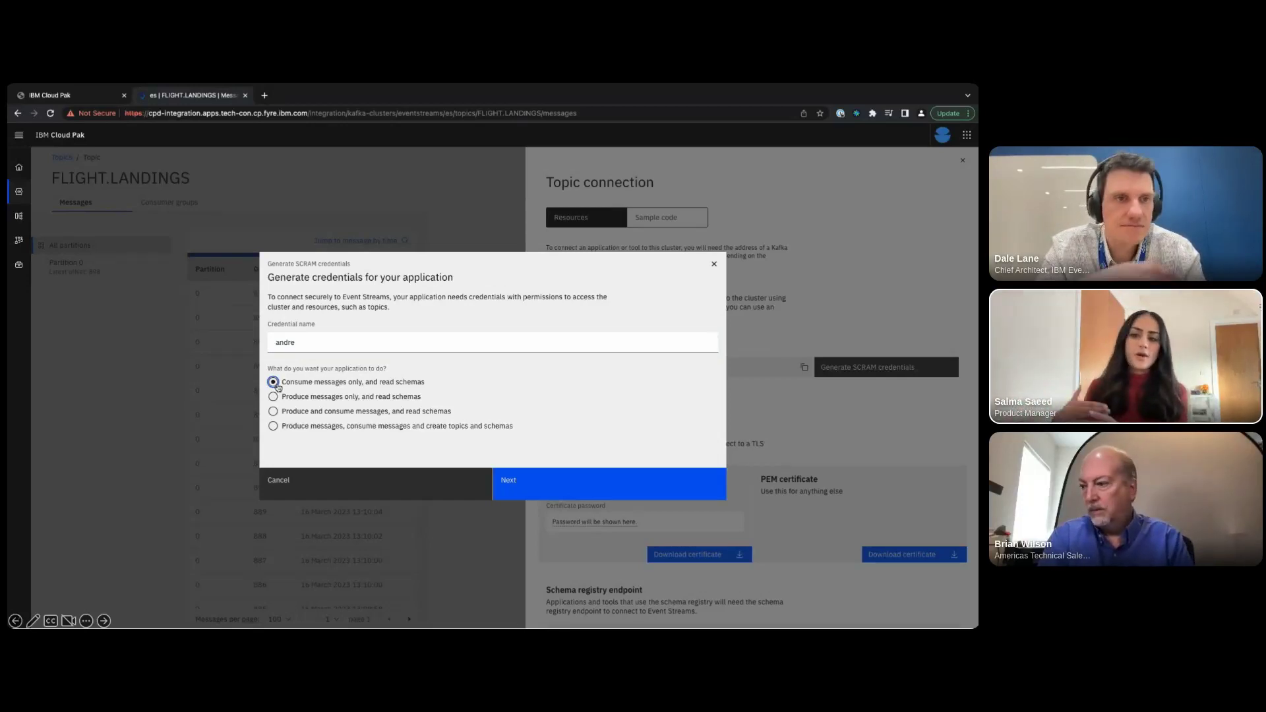
{"action": "left_click", "coordinate": [274, 427]}
{"action": "left_click", "coordinate": [299, 346]}
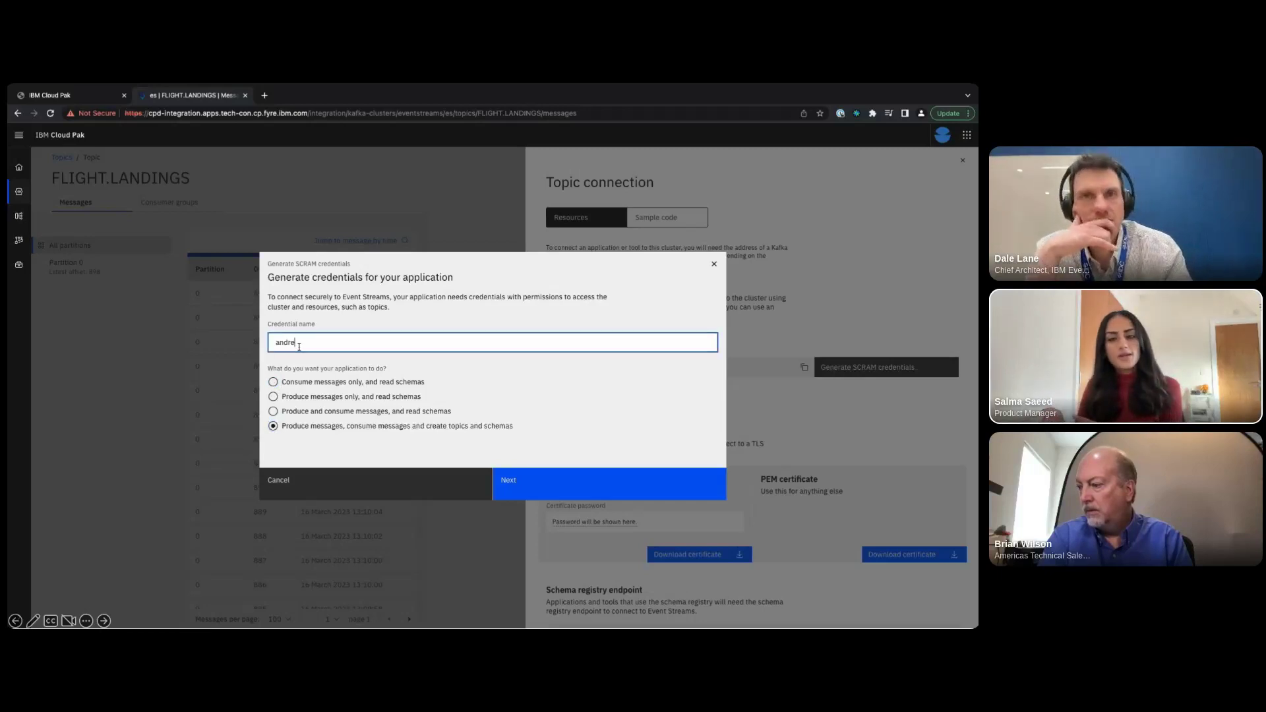
{"action": "key", "text": "BackSpace"}
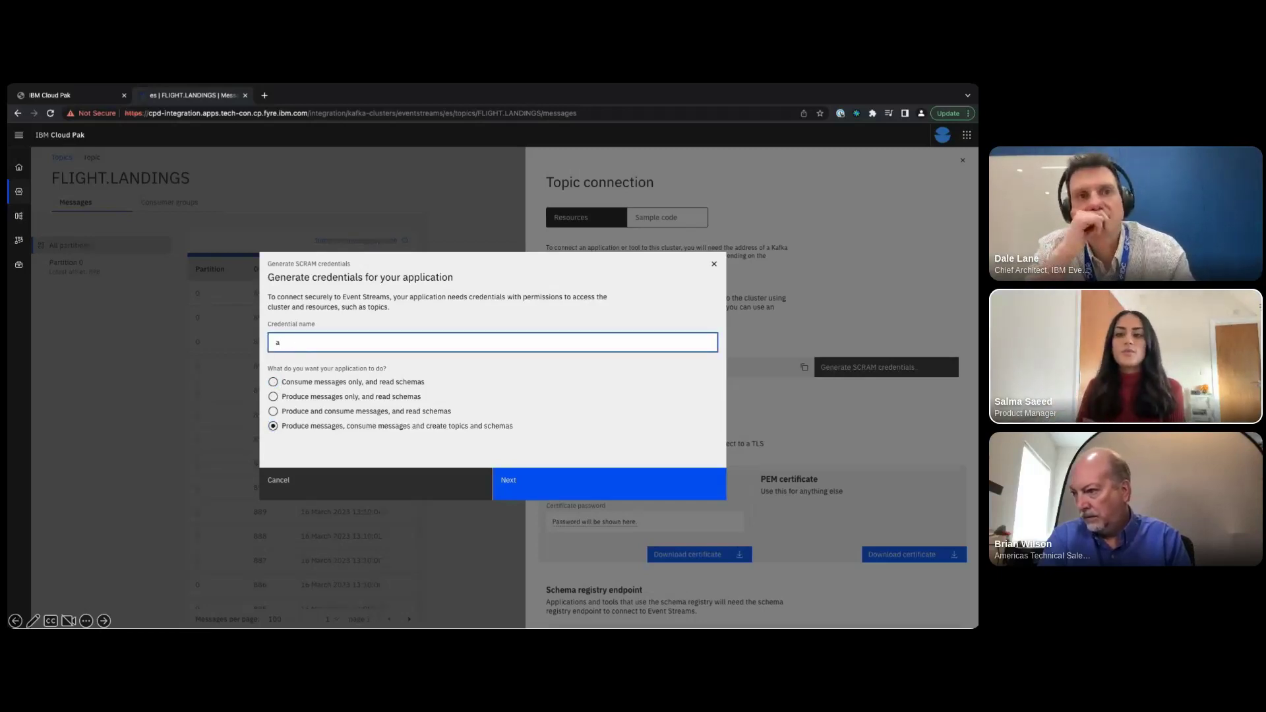
{"action": "type", "text": "cme-air"}
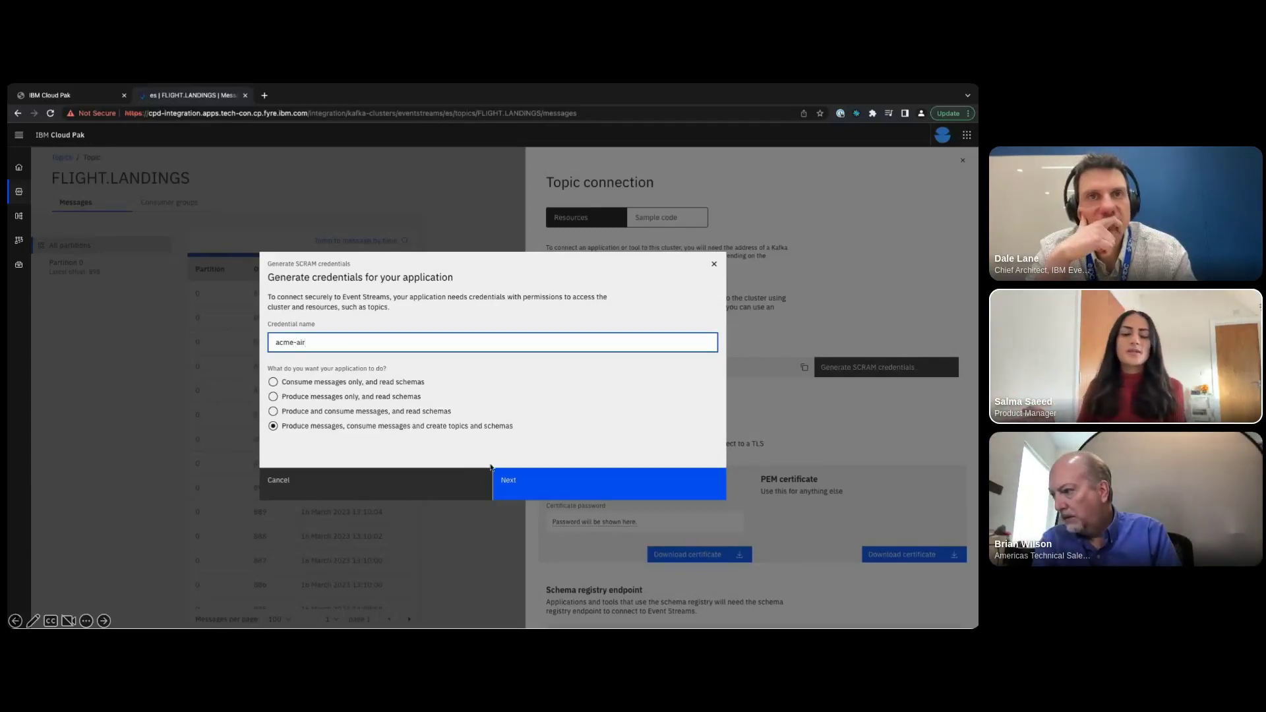
- Keep access to all topics and consumer groups, then generate the SCRAM credentials
{"action": "left_click", "coordinate": [524, 485]}
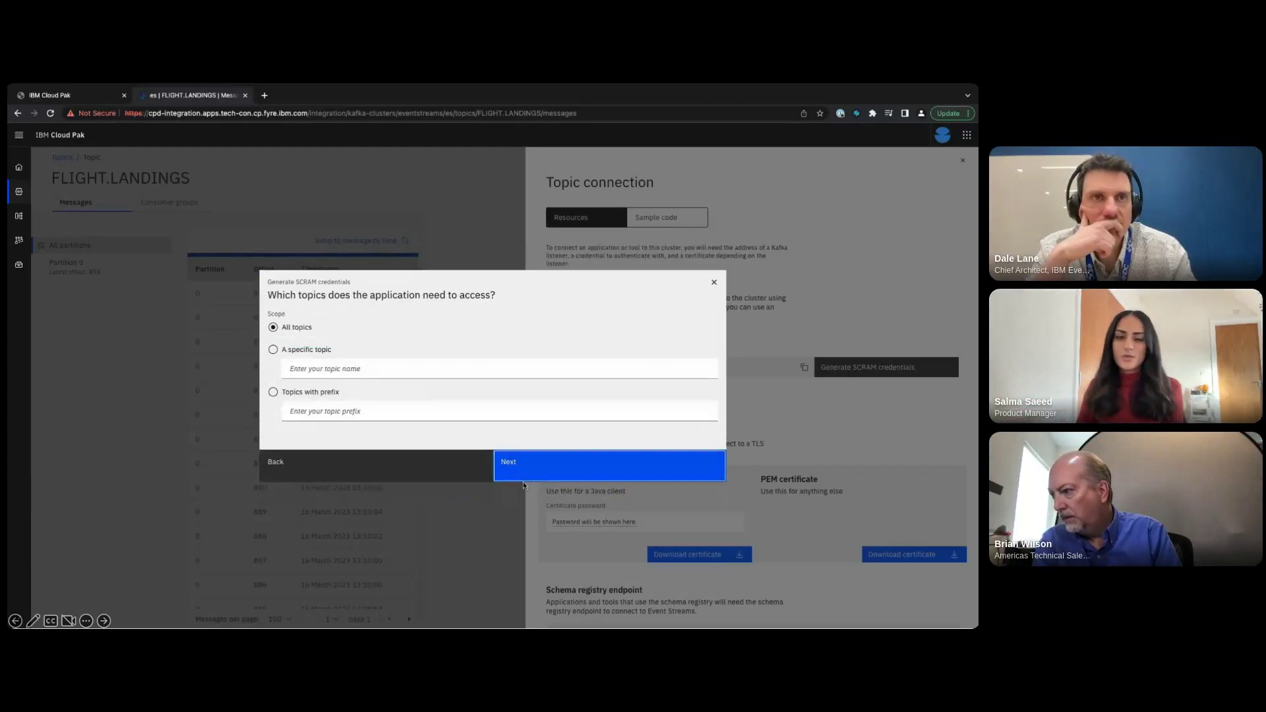
{"action": "left_click", "coordinate": [524, 479]}
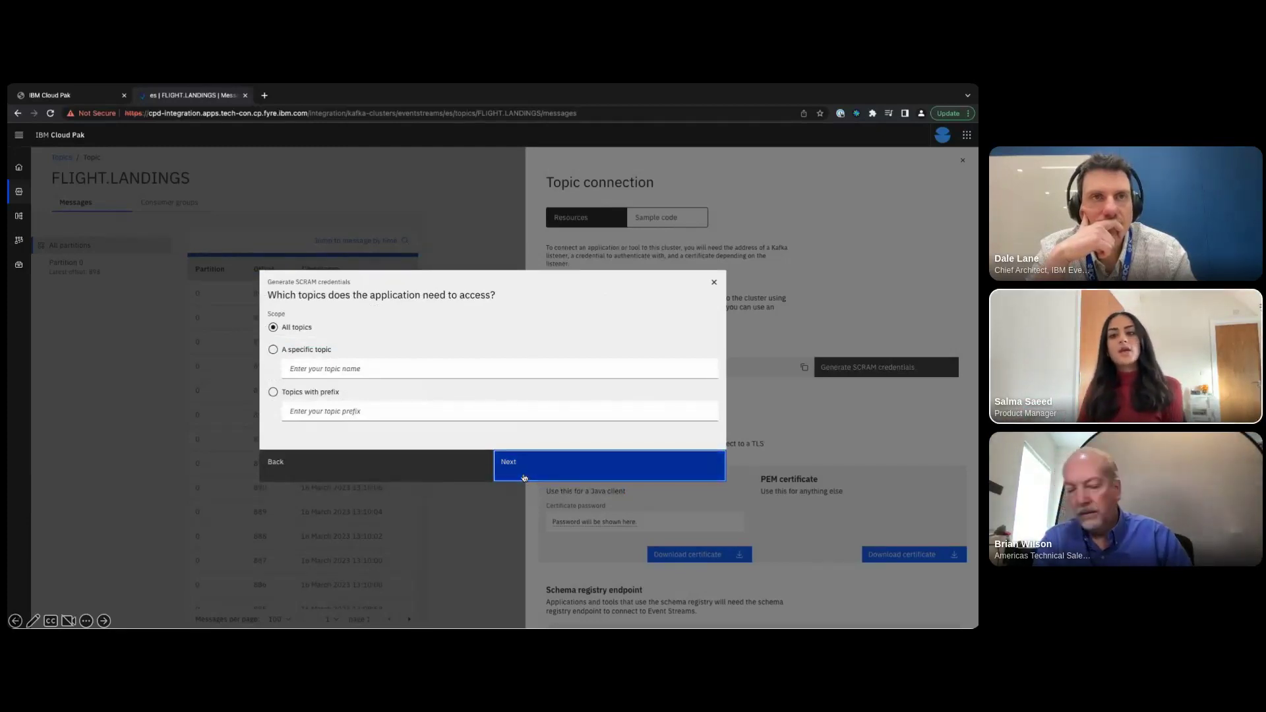
{"action": "left_click", "coordinate": [524, 478]}
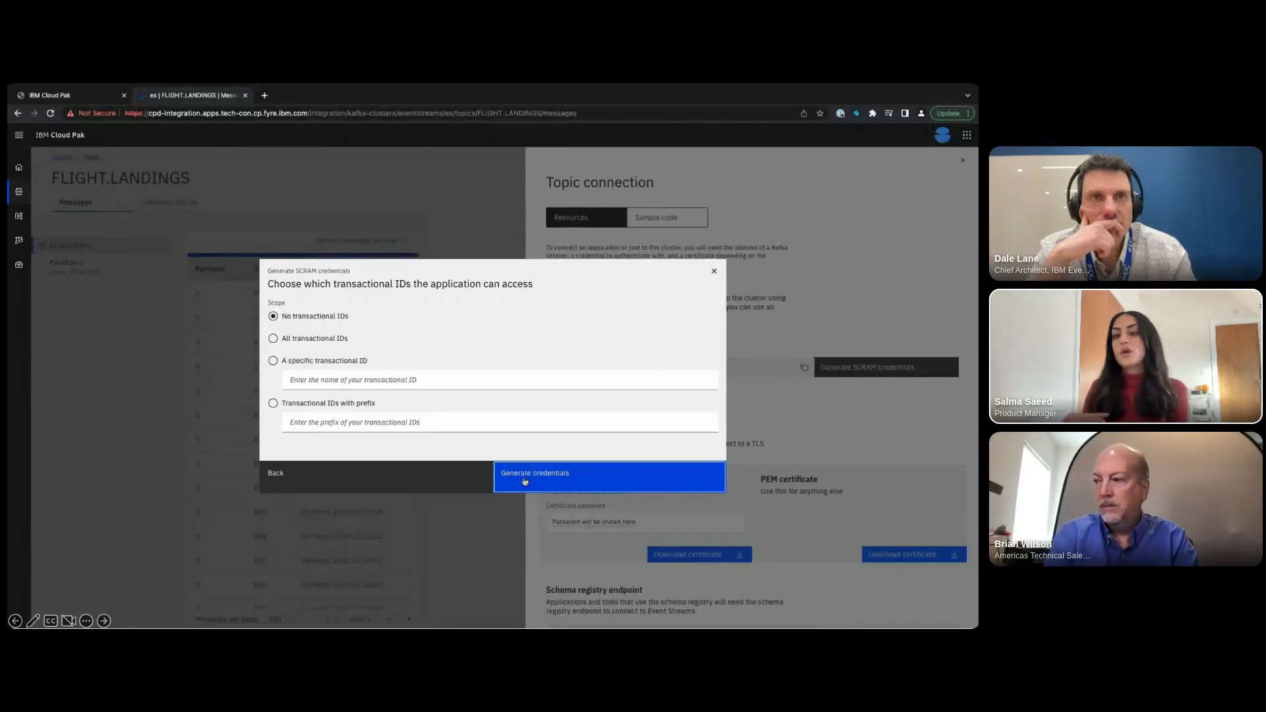
{"action": "left_click", "coordinate": [524, 480]}
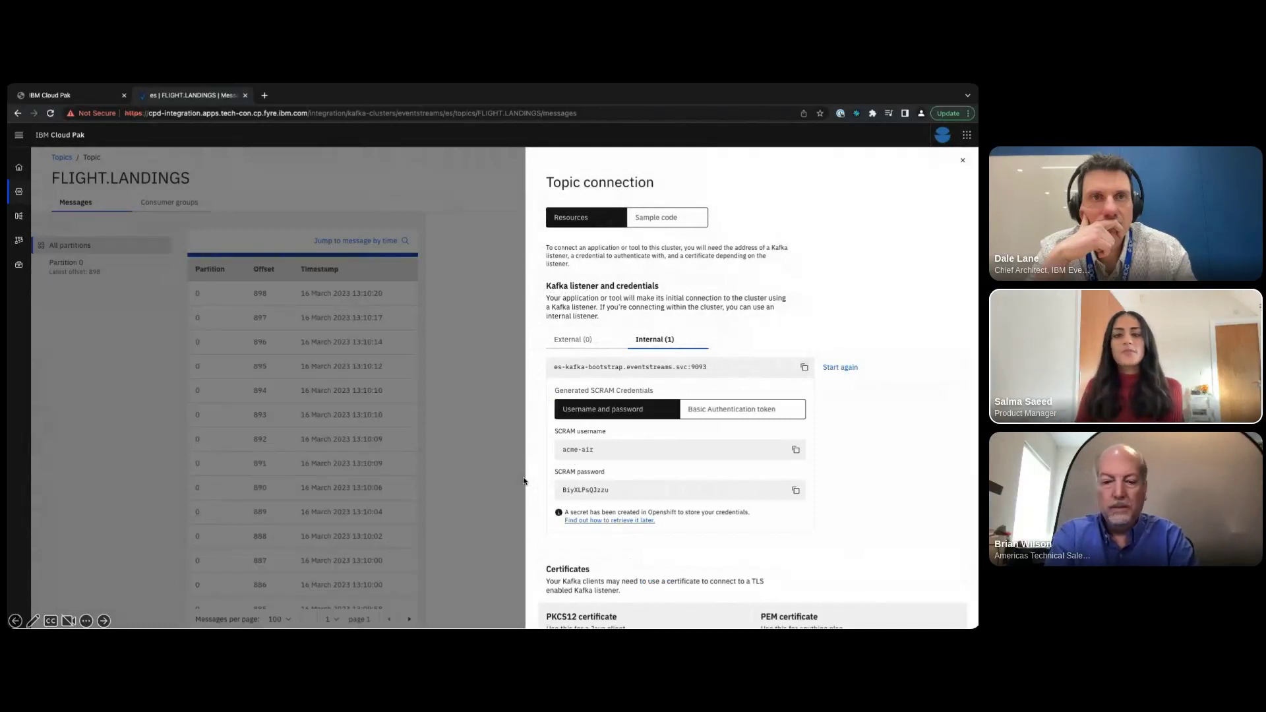
- Copy the generated SCRAM username from Event Streams into the API's SASL username field
{"action": "left_click", "coordinate": [796, 453]}
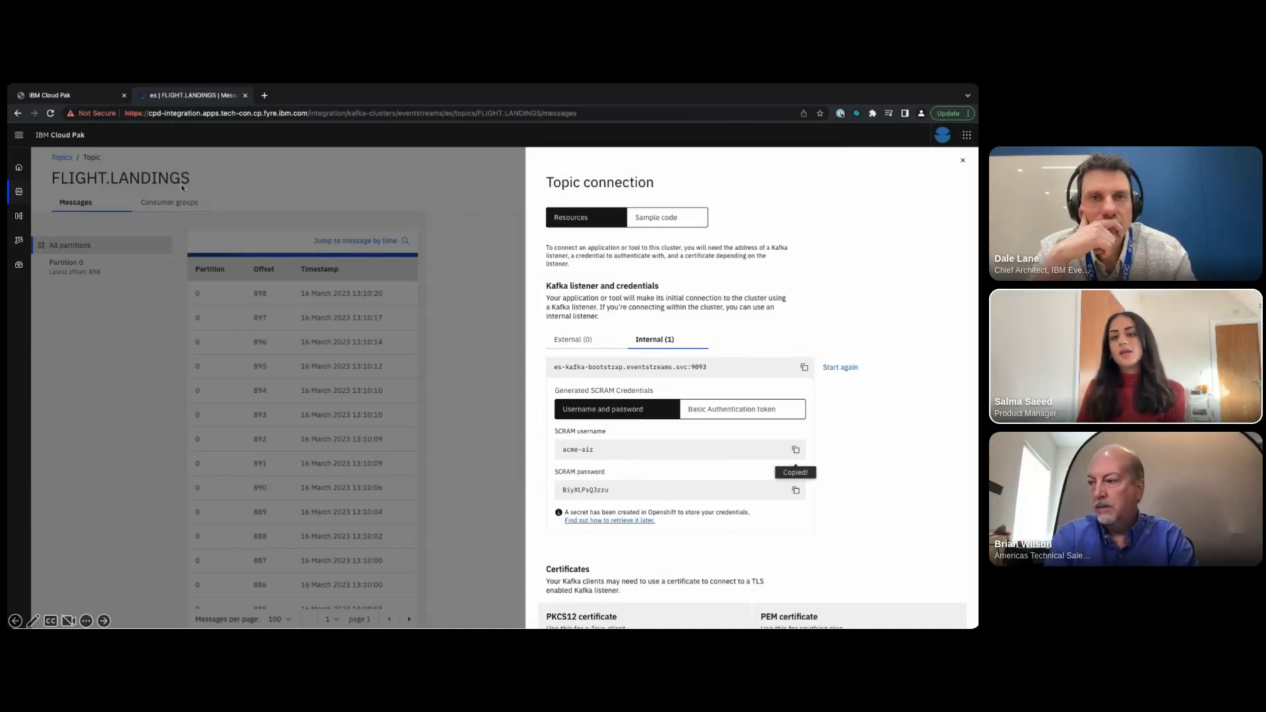
{"action": "left_click", "coordinate": [91, 101]}
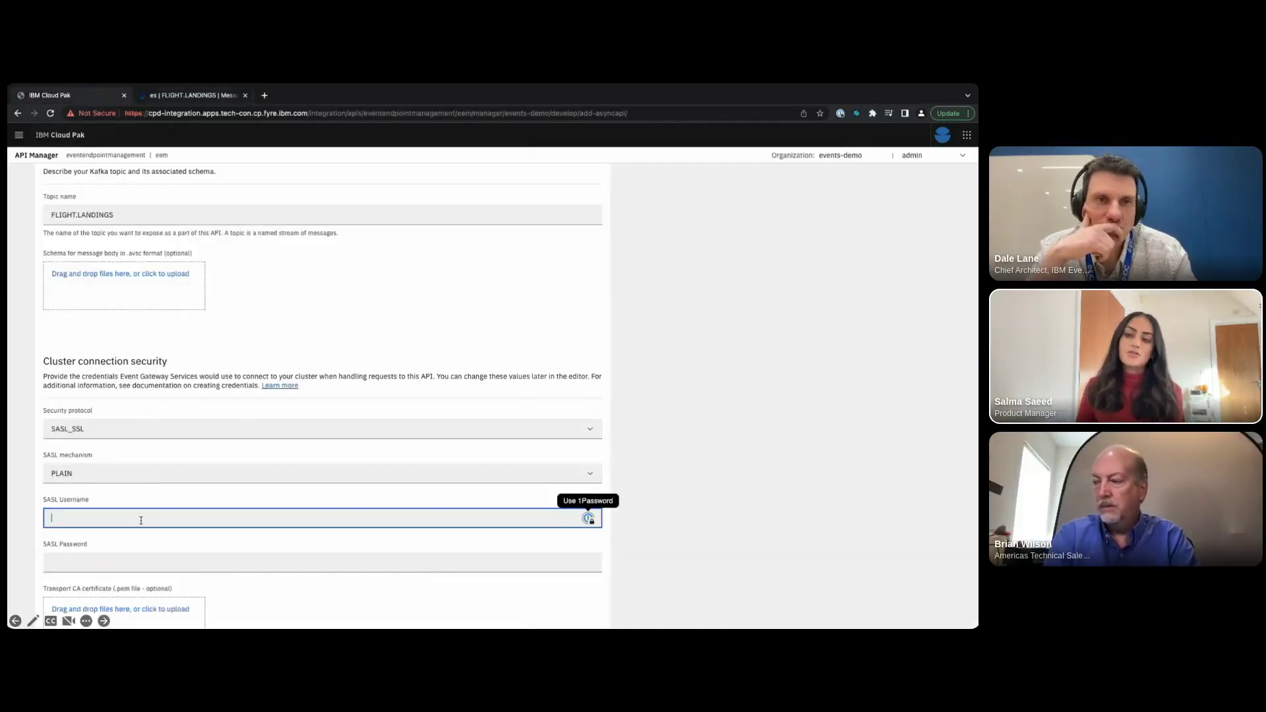
{"action": "key", "text": "ctrl+v"}
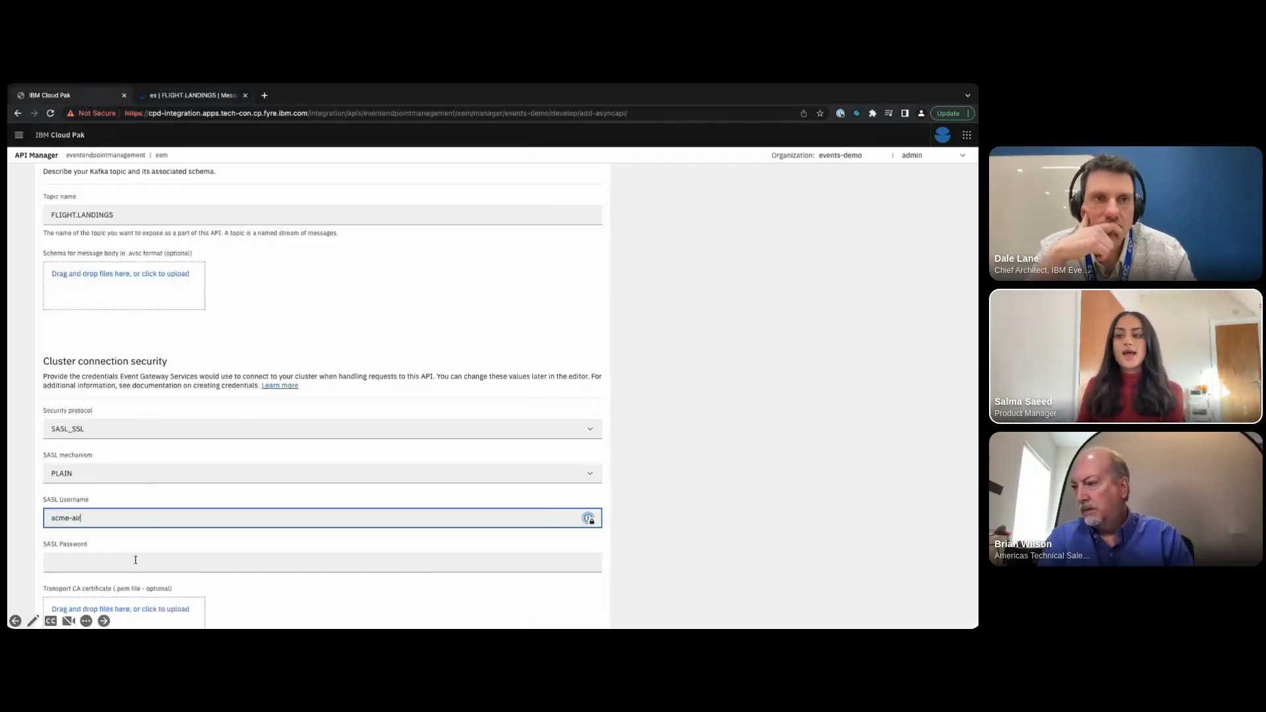
{"action": "left_click", "coordinate": [134, 561]}
- Paste the topic's generated SCRAM password into the SASL Password field
{"action": "left_click", "coordinate": [191, 95]}
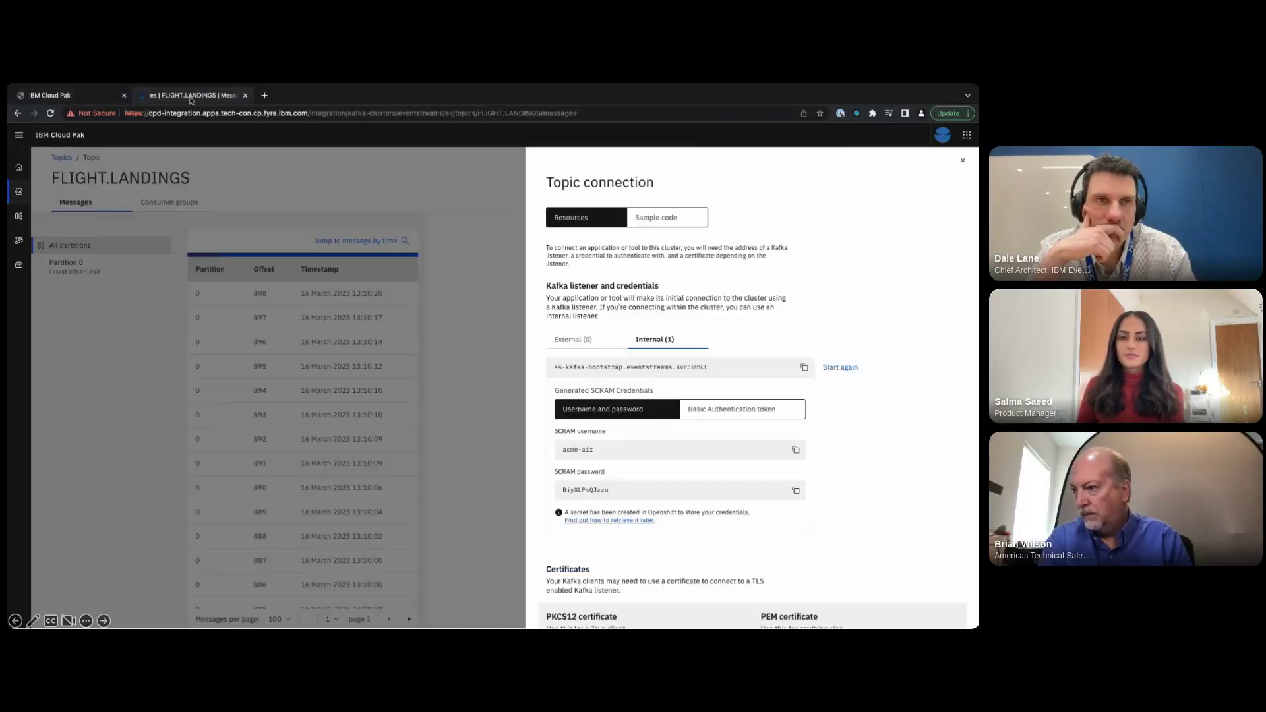
{"action": "left_click", "coordinate": [795, 490]}
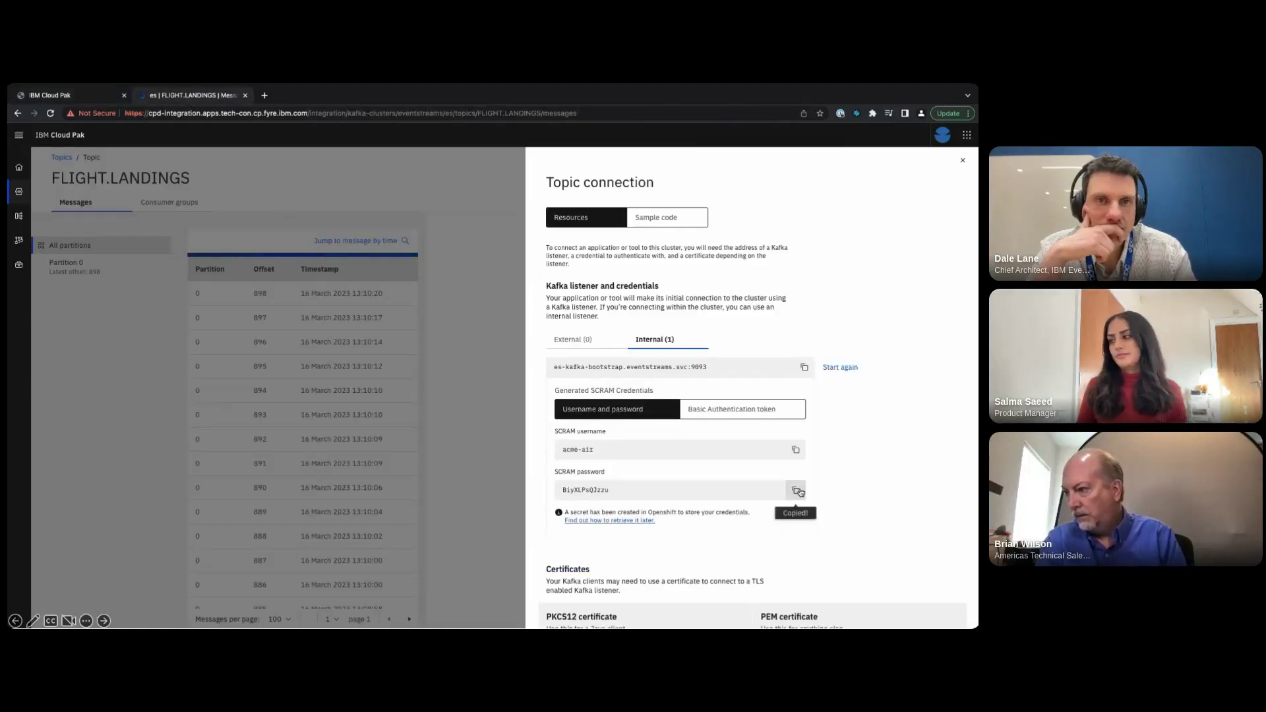
{"action": "left_click", "coordinate": [76, 96]}
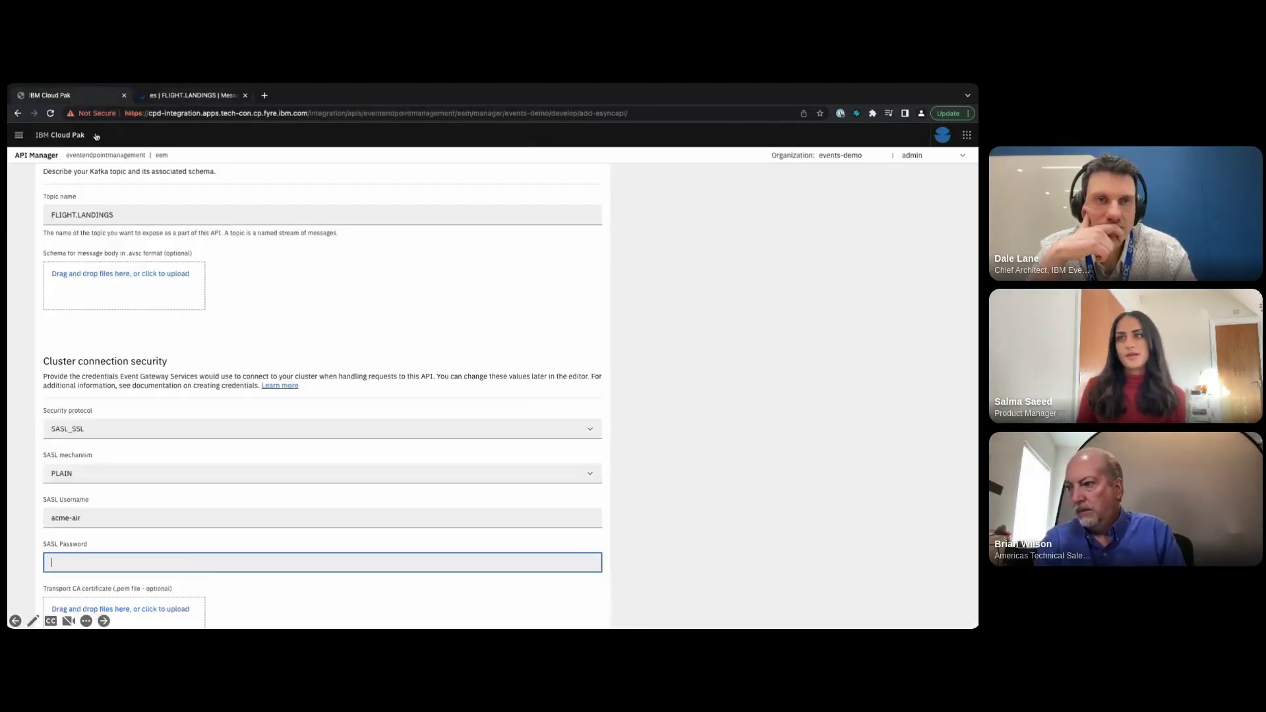
{"action": "key", "text": "ctrl+v"}
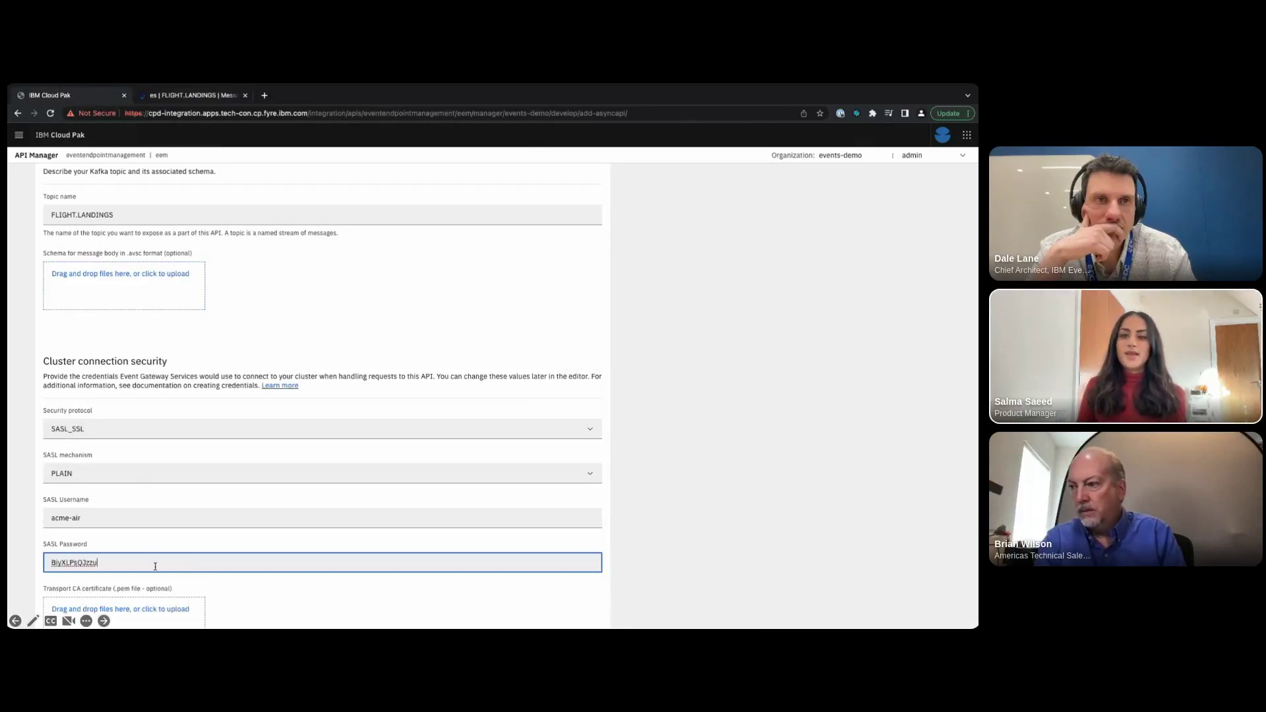
{"action": "scroll", "coordinate": [154, 566], "scroll_direction": "down", "scroll_amount": 2}
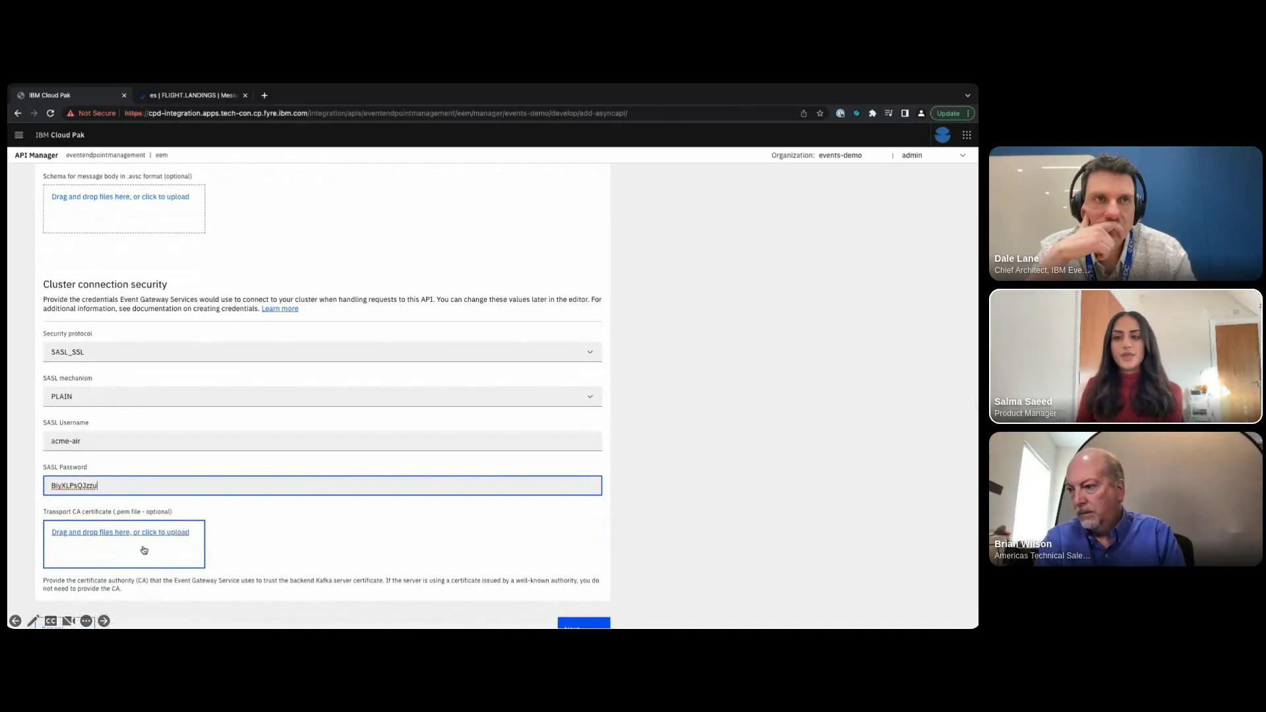
{"action": "scroll", "coordinate": [147, 556], "scroll_direction": "down", "scroll_amount": 1}
{"action": "left_click", "coordinate": [232, 97]}
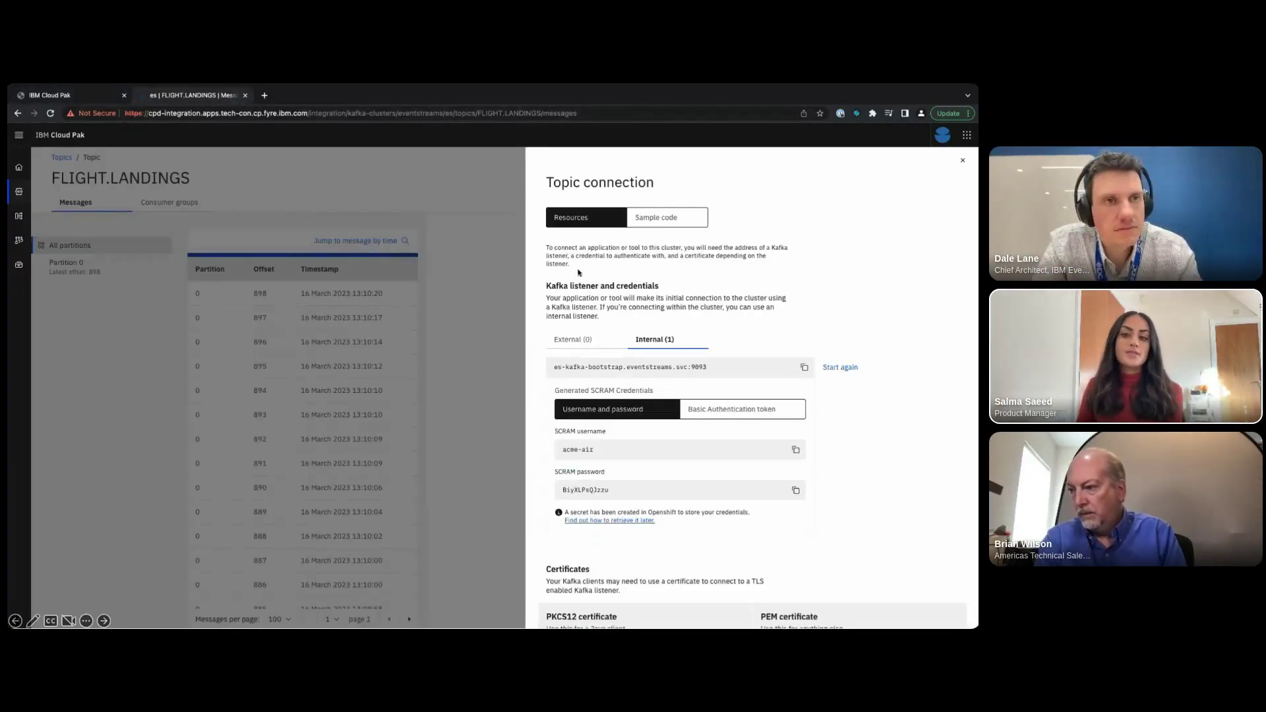
- Download the cluster's PEM certificate and attach es-cert.pem as the Transport CA certificate
{"action": "scroll", "coordinate": [579, 274], "scroll_direction": "down", "scroll_amount": 5}
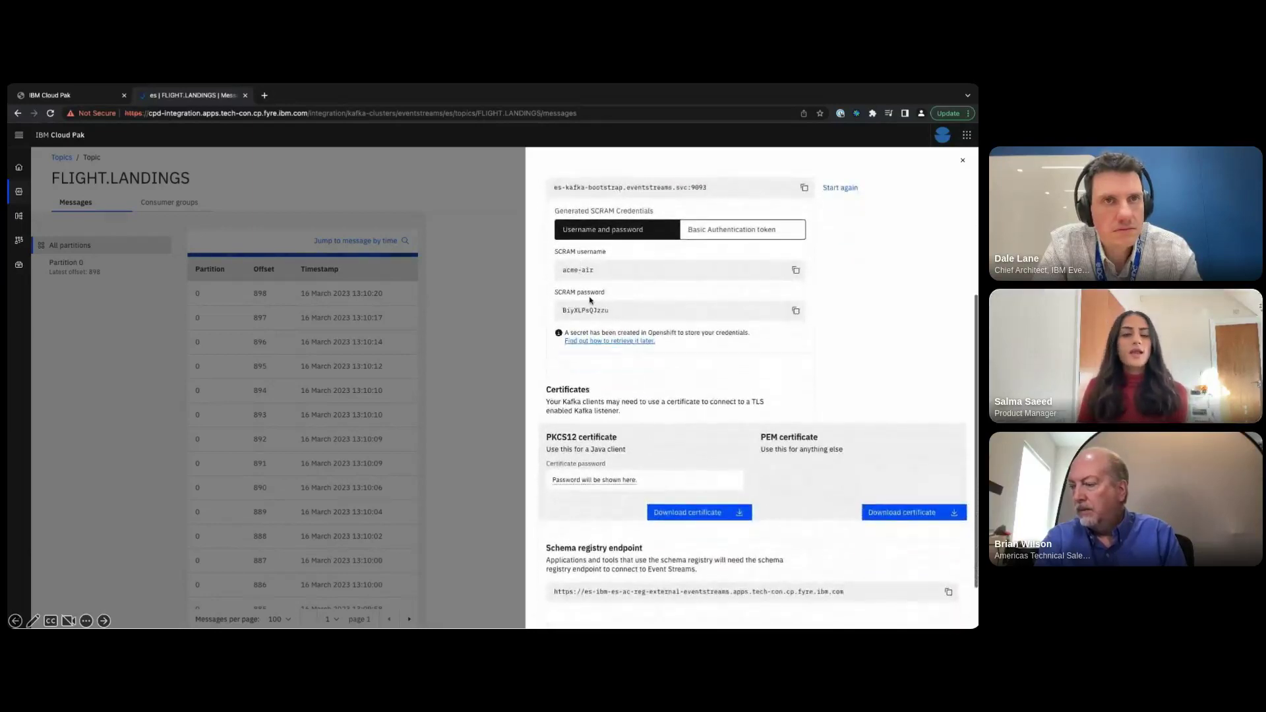
{"action": "left_click", "coordinate": [893, 518]}
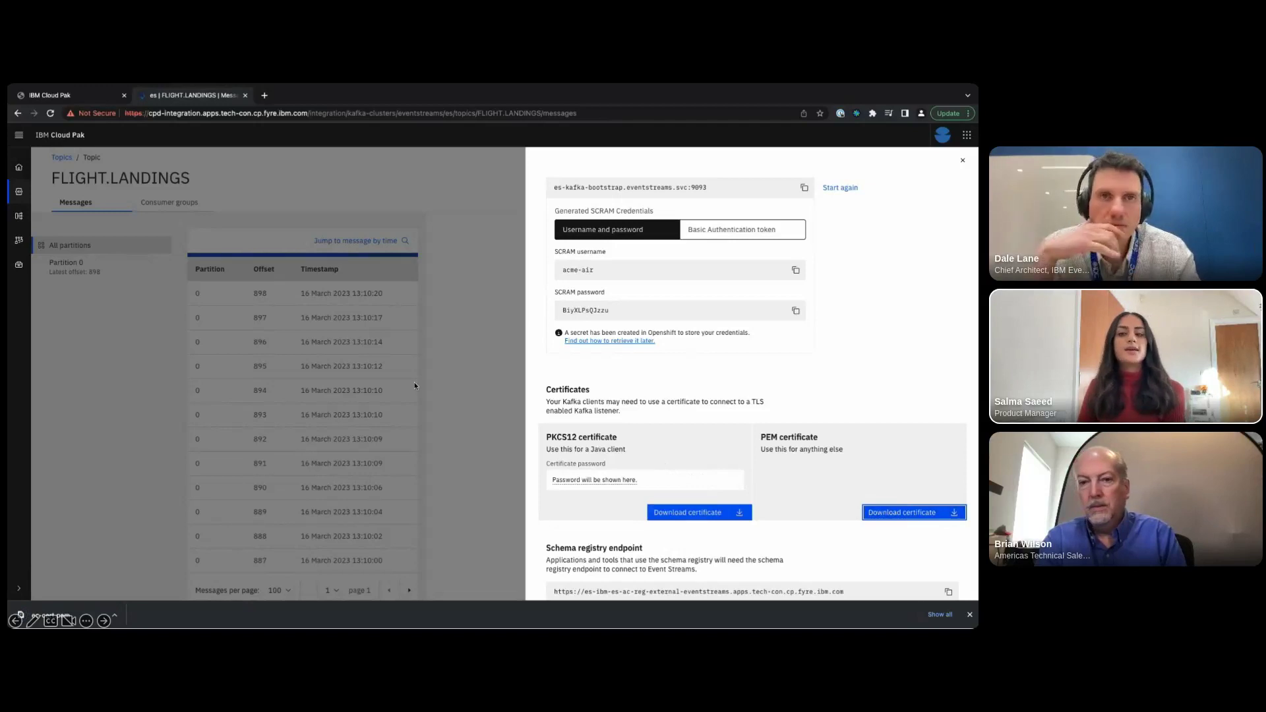
{"action": "left_click", "coordinate": [71, 96]}
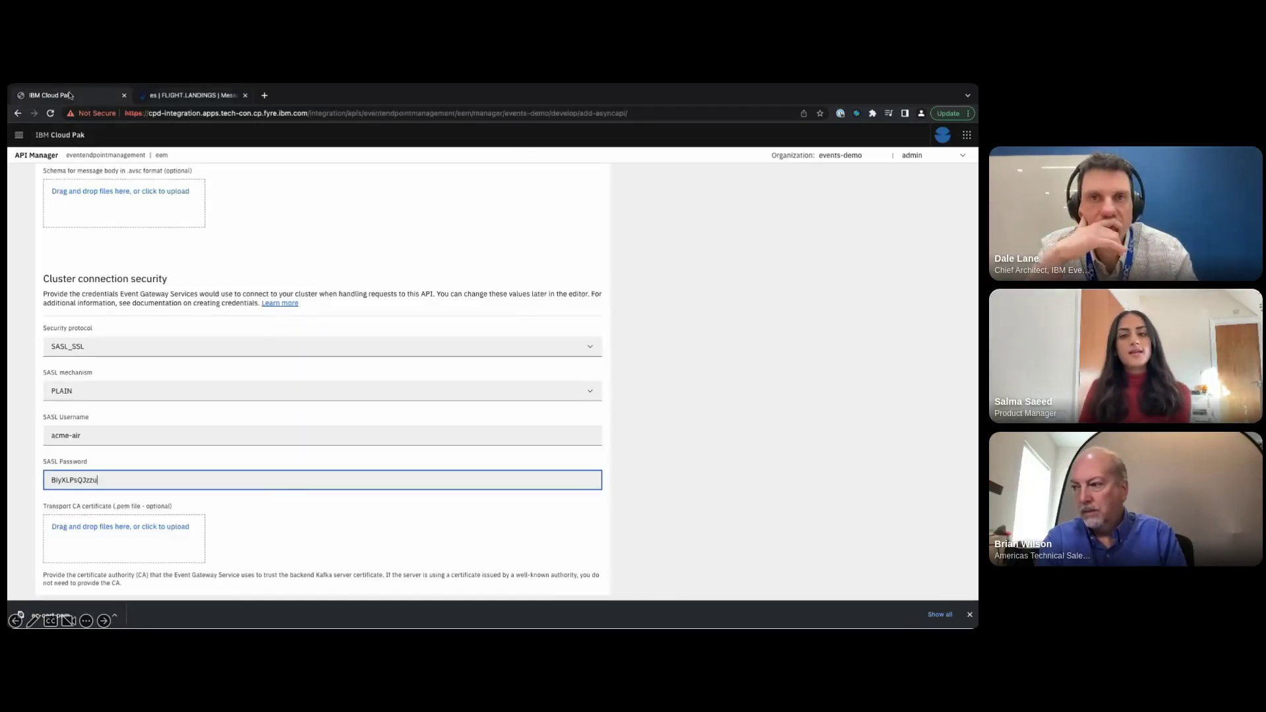
{"action": "scroll", "coordinate": [181, 480], "scroll_direction": "down", "scroll_amount": 2}
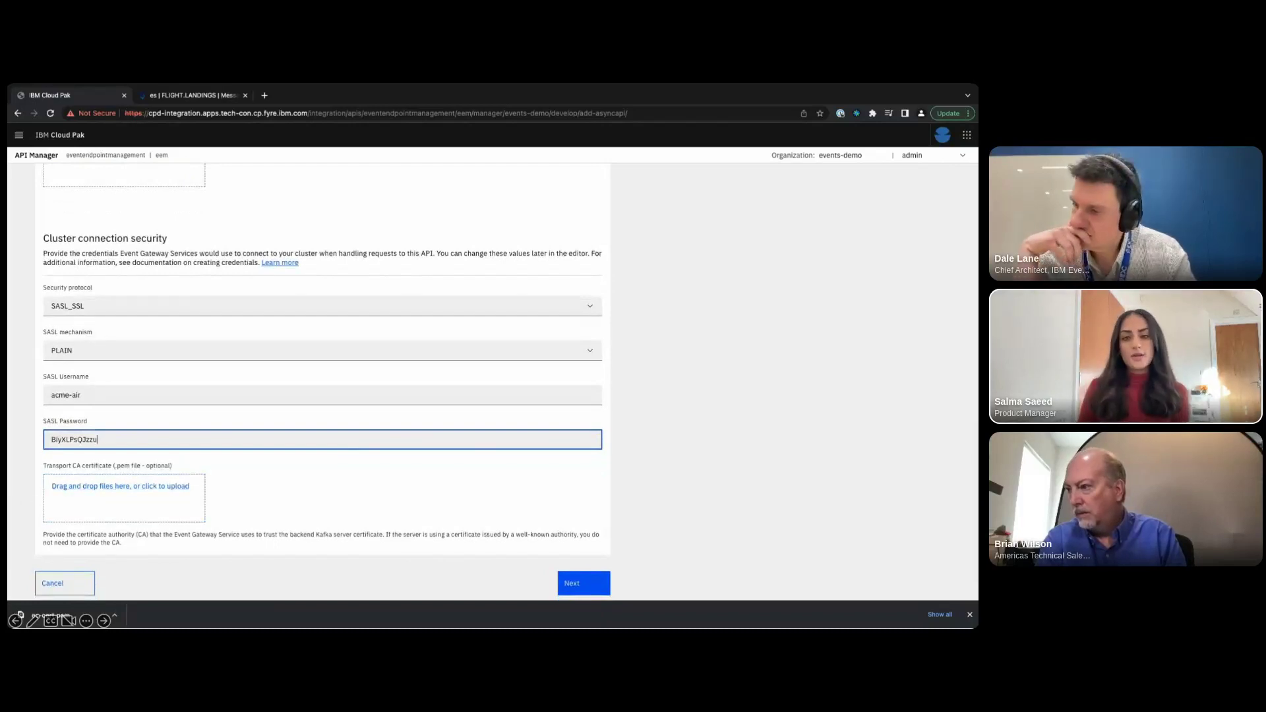
{"action": "left_click_drag", "start_coordinate": [49, 614], "coordinate": [139, 493]}
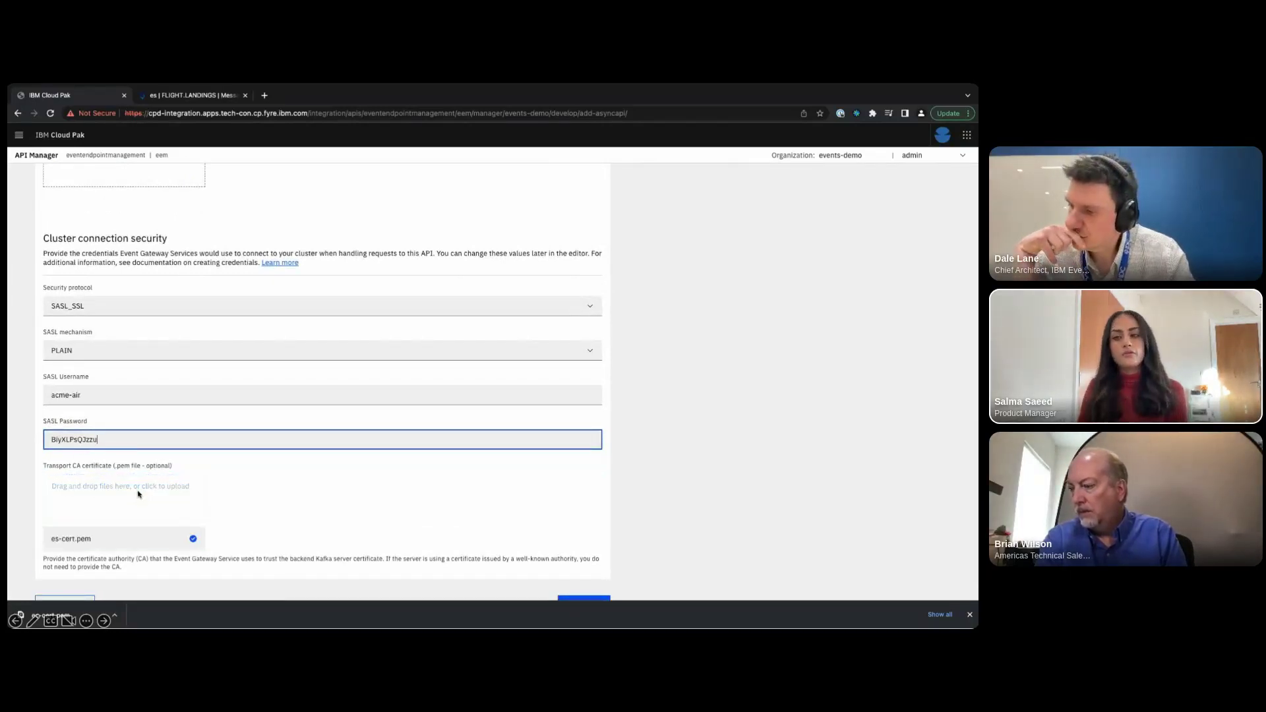
{"action": "scroll", "coordinate": [139, 494], "scroll_direction": "down", "scroll_amount": 1}
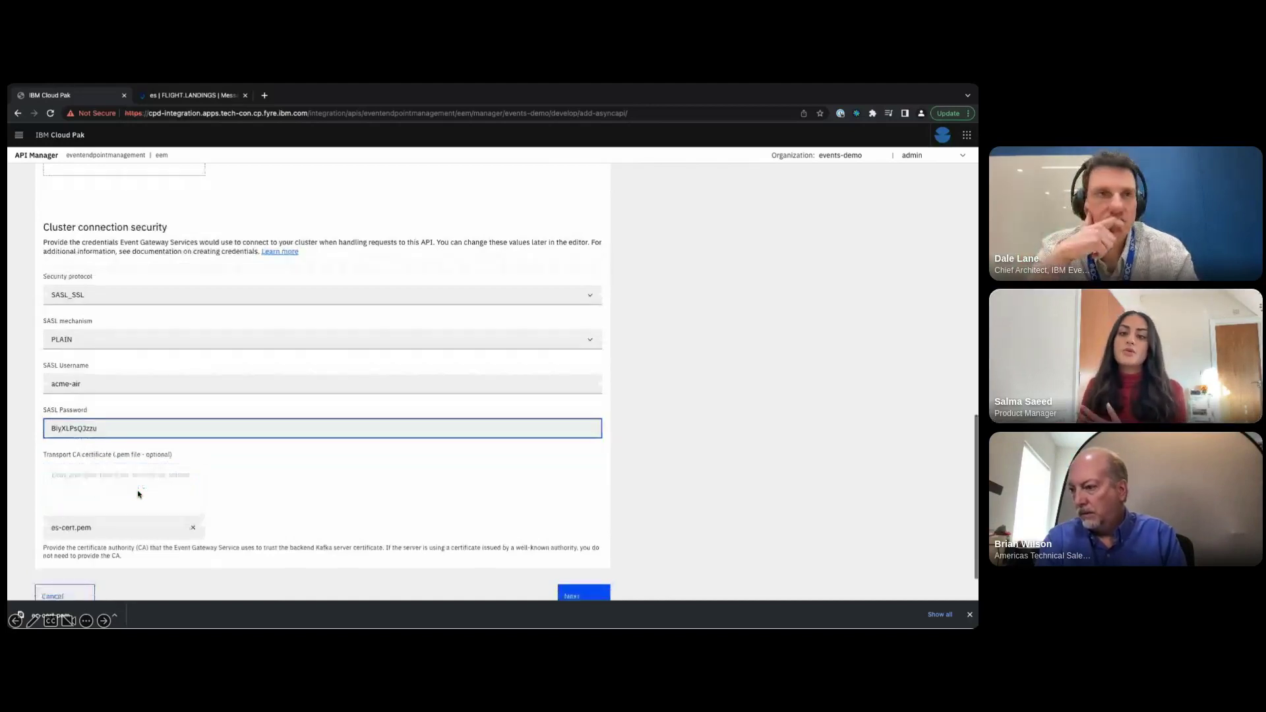
{"action": "left_click", "coordinate": [969, 614]}
{"action": "left_click", "coordinate": [738, 524]}
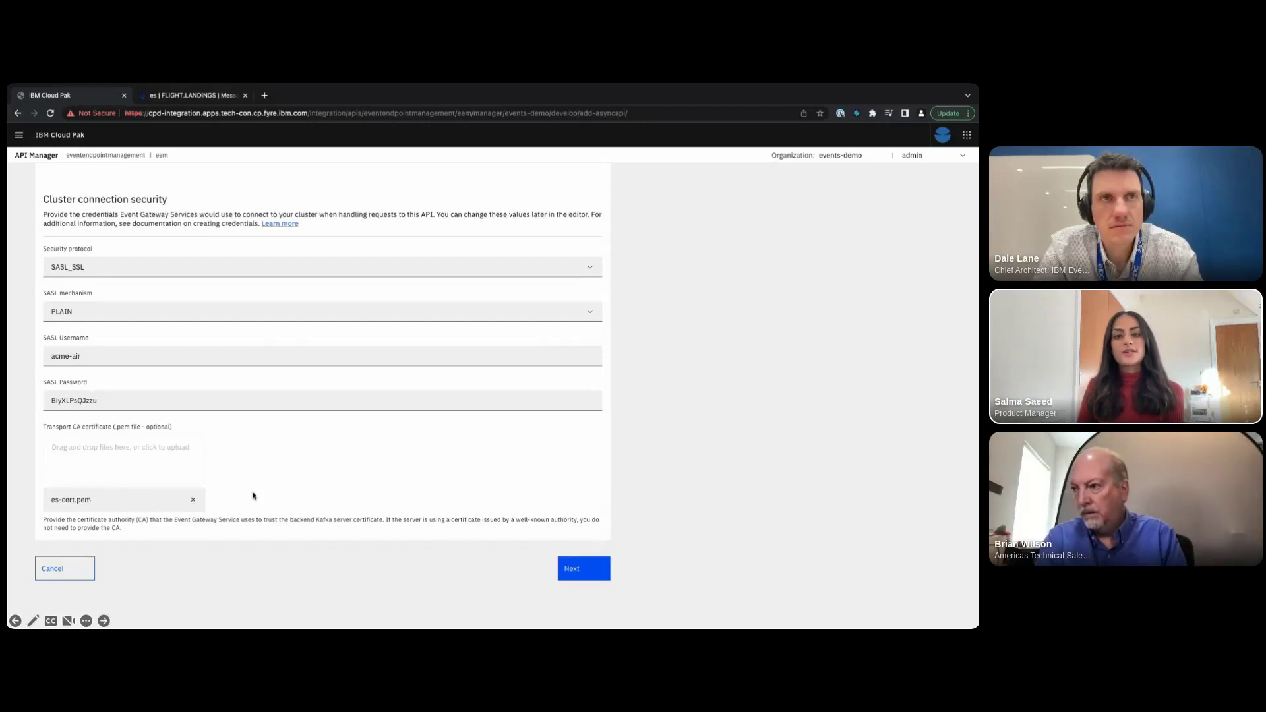
{"action": "left_click", "coordinate": [566, 575]}
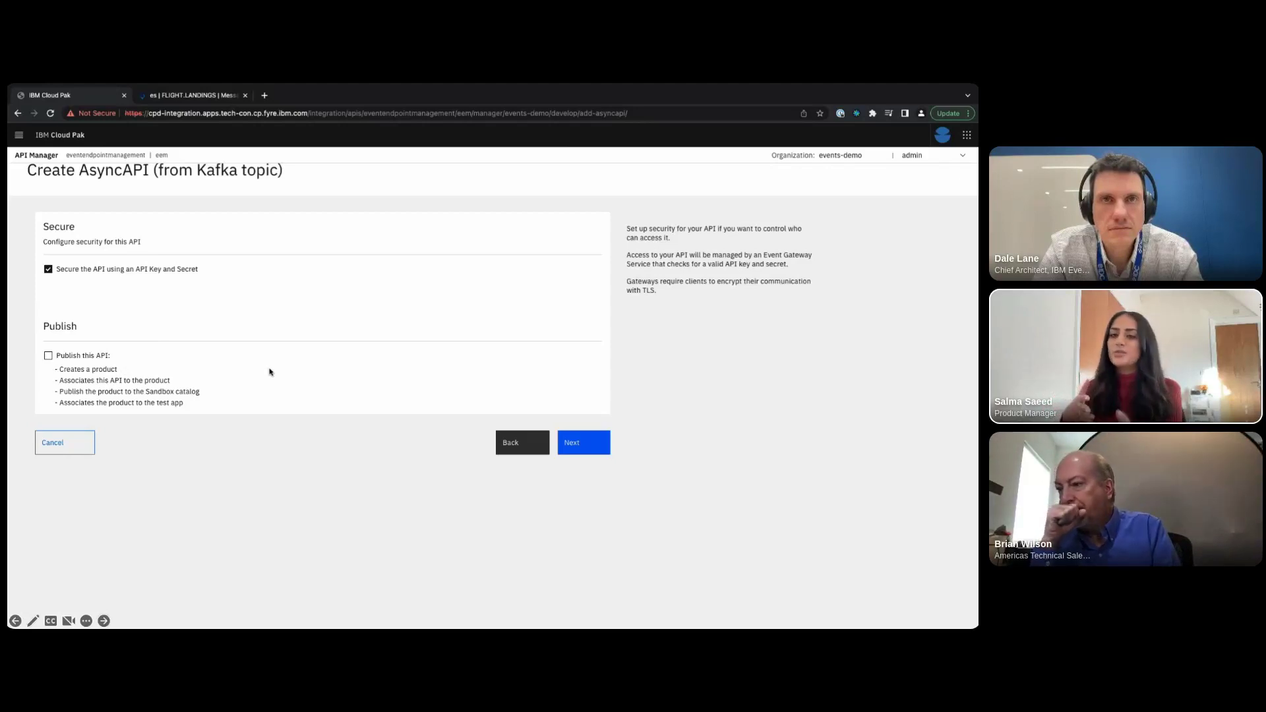
- Create the Flight landings API from the Kafka topic and open it for editing
{"action": "left_click", "coordinate": [579, 448]}
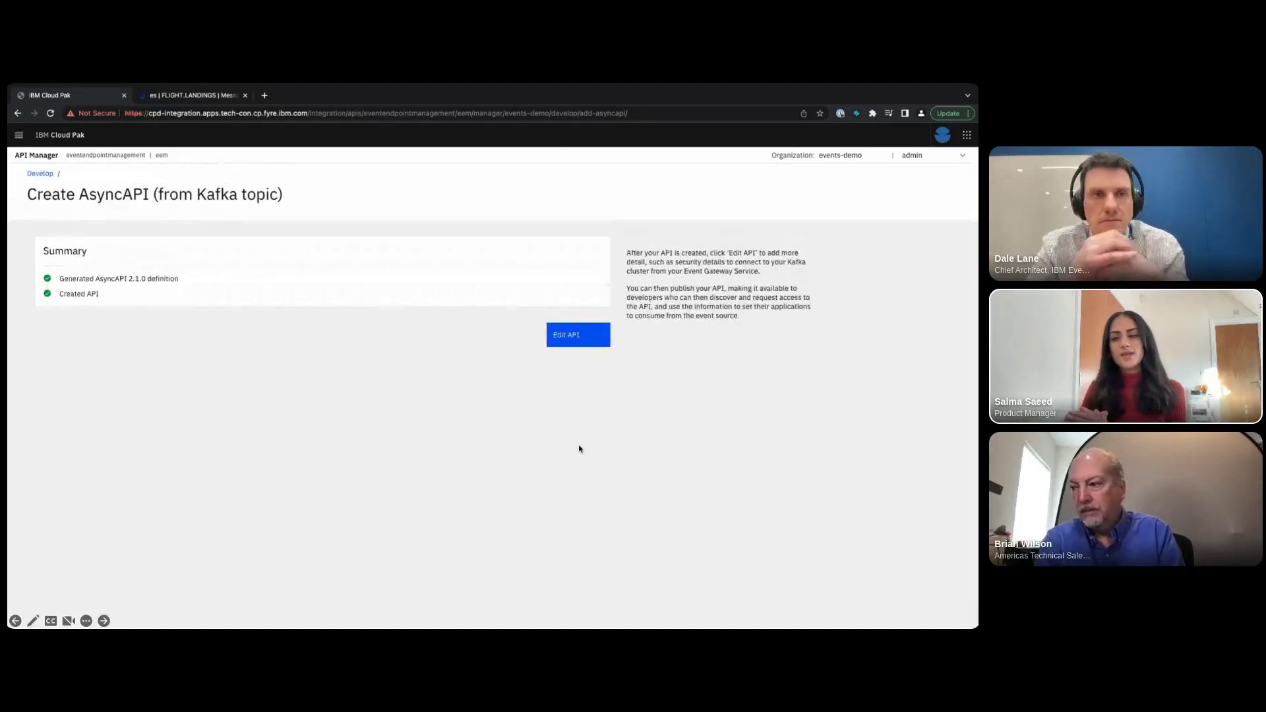
{"action": "left_click", "coordinate": [576, 337]}
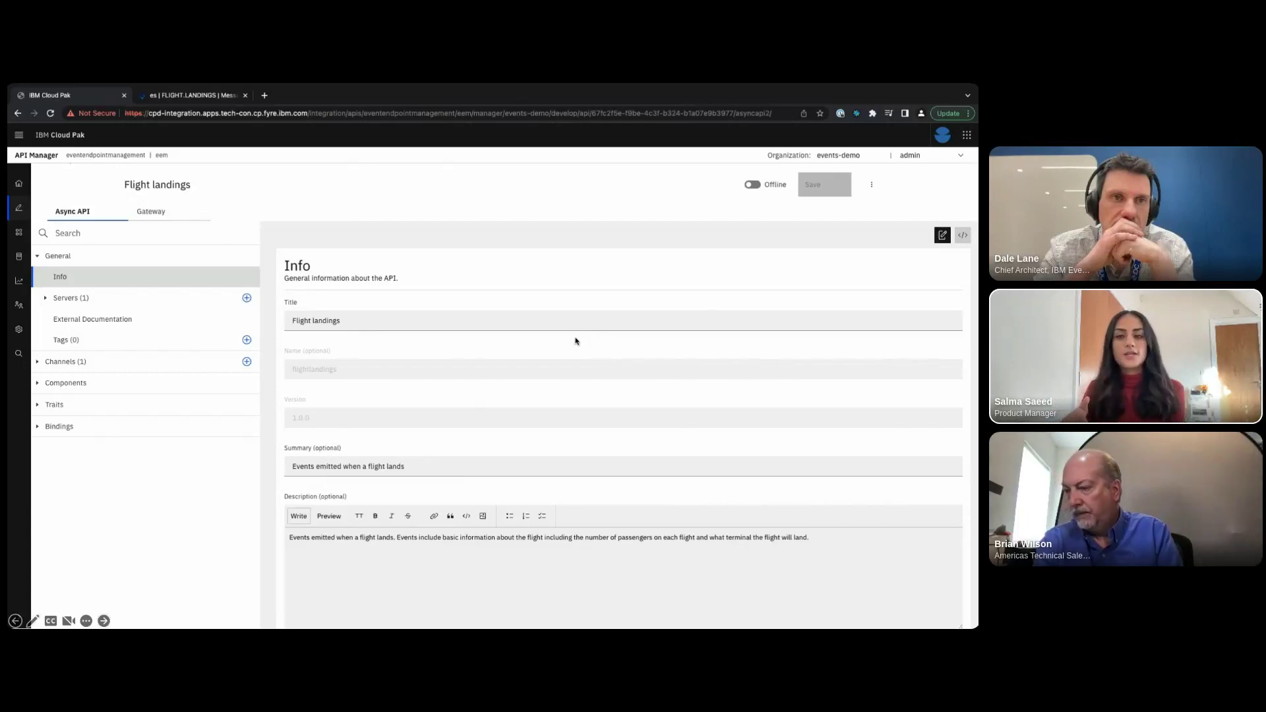
- Fill in the contact's name, contact page URL and e-mail address
{"action": "scroll", "coordinate": [498, 360], "scroll_direction": "down", "scroll_amount": 2}
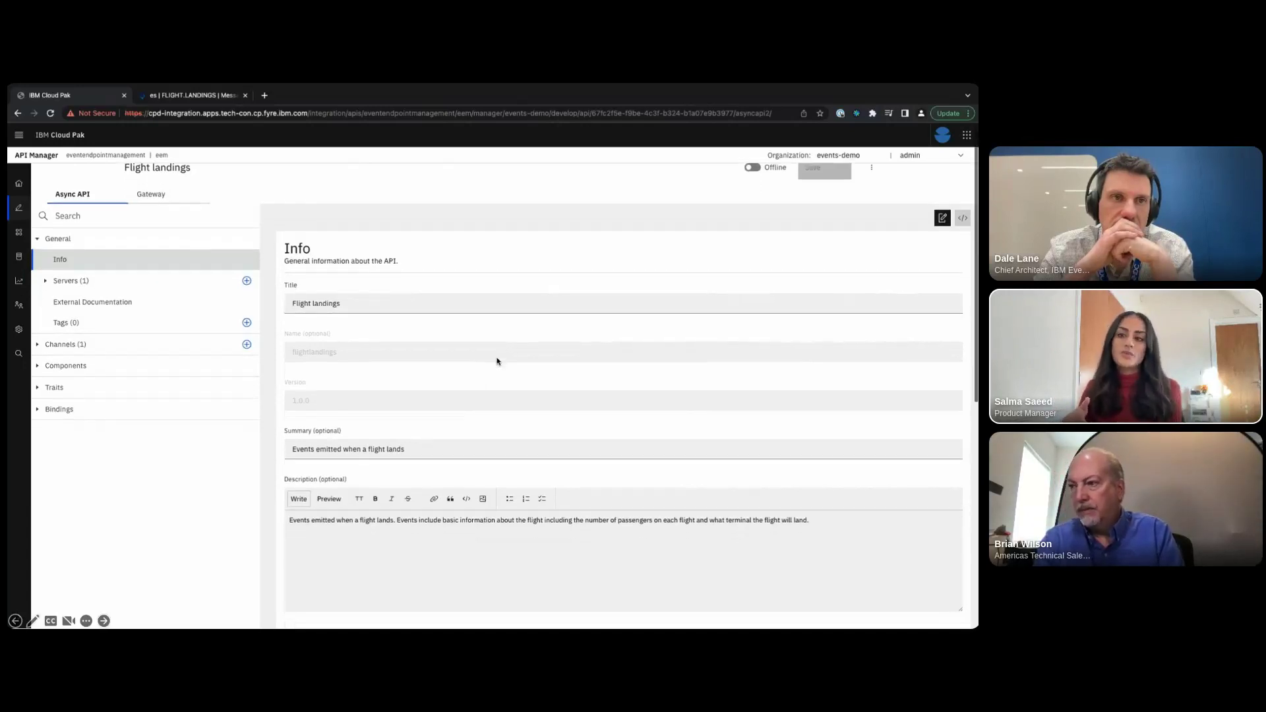
{"action": "scroll", "coordinate": [497, 360], "scroll_direction": "down", "scroll_amount": 3}
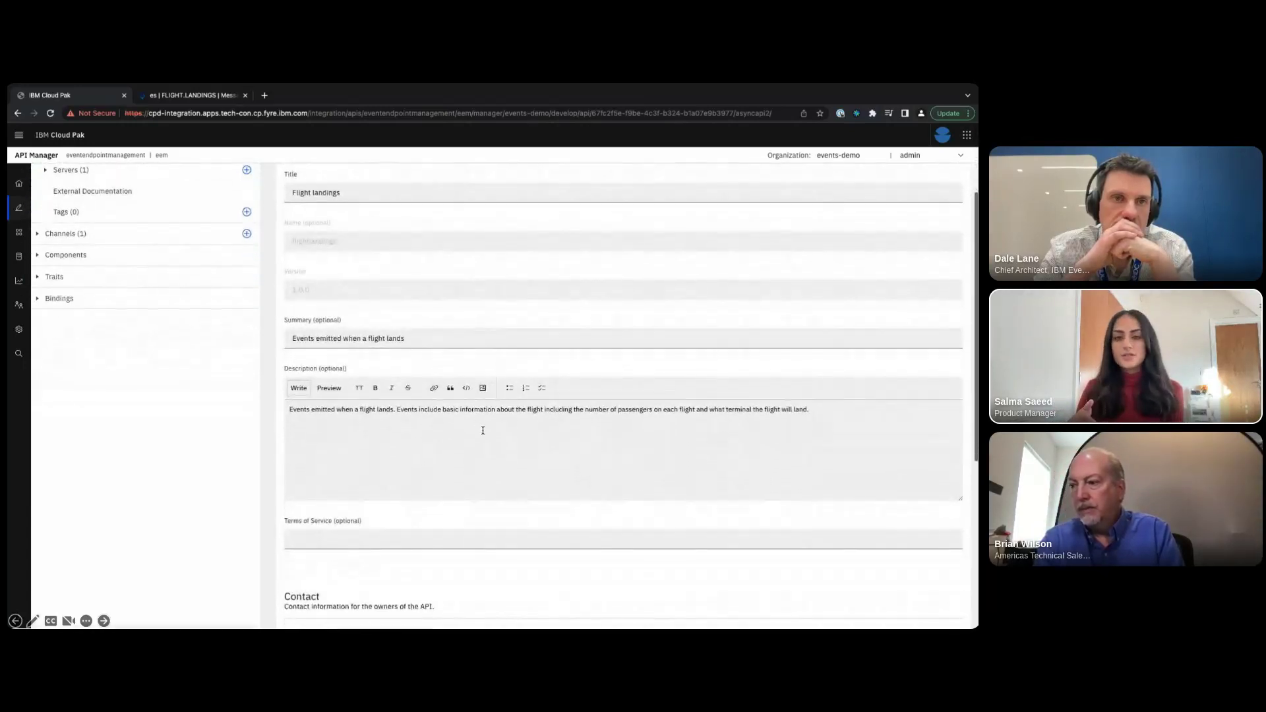
{"action": "scroll", "coordinate": [484, 430], "scroll_direction": "down", "scroll_amount": 6}
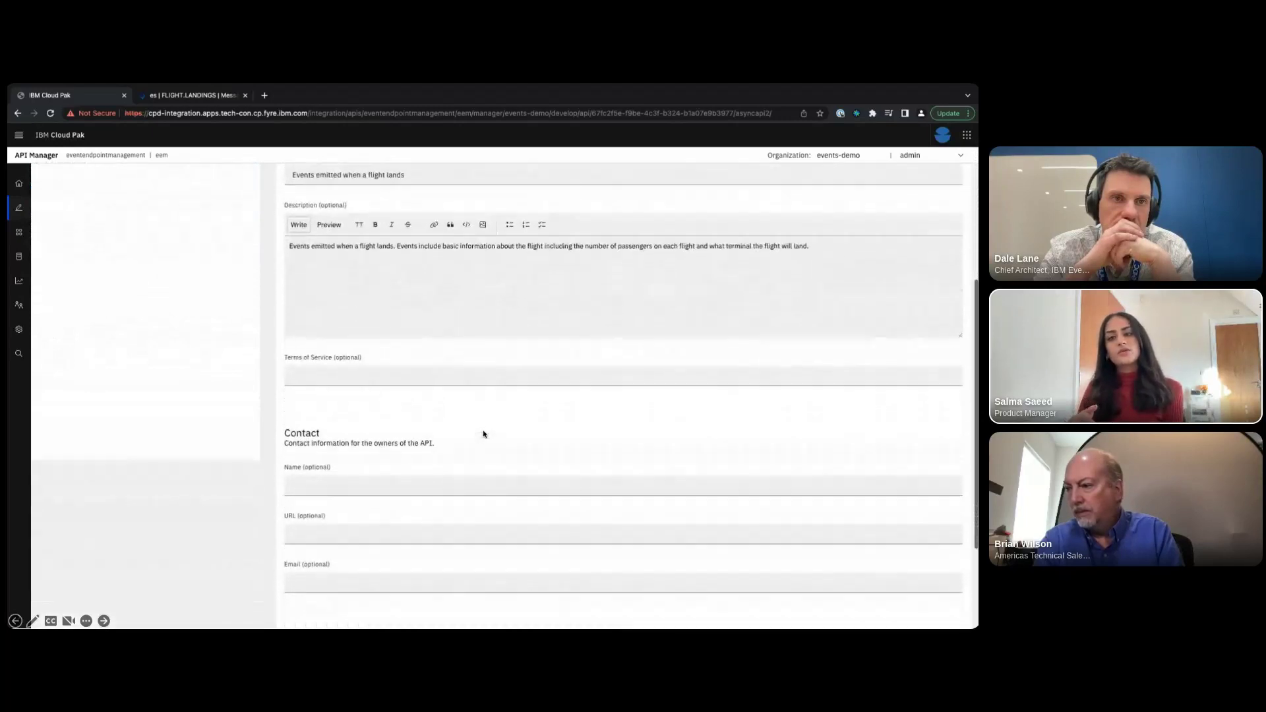
{"action": "left_click", "coordinate": [484, 431]}
{"action": "type", "text": "Sha"}
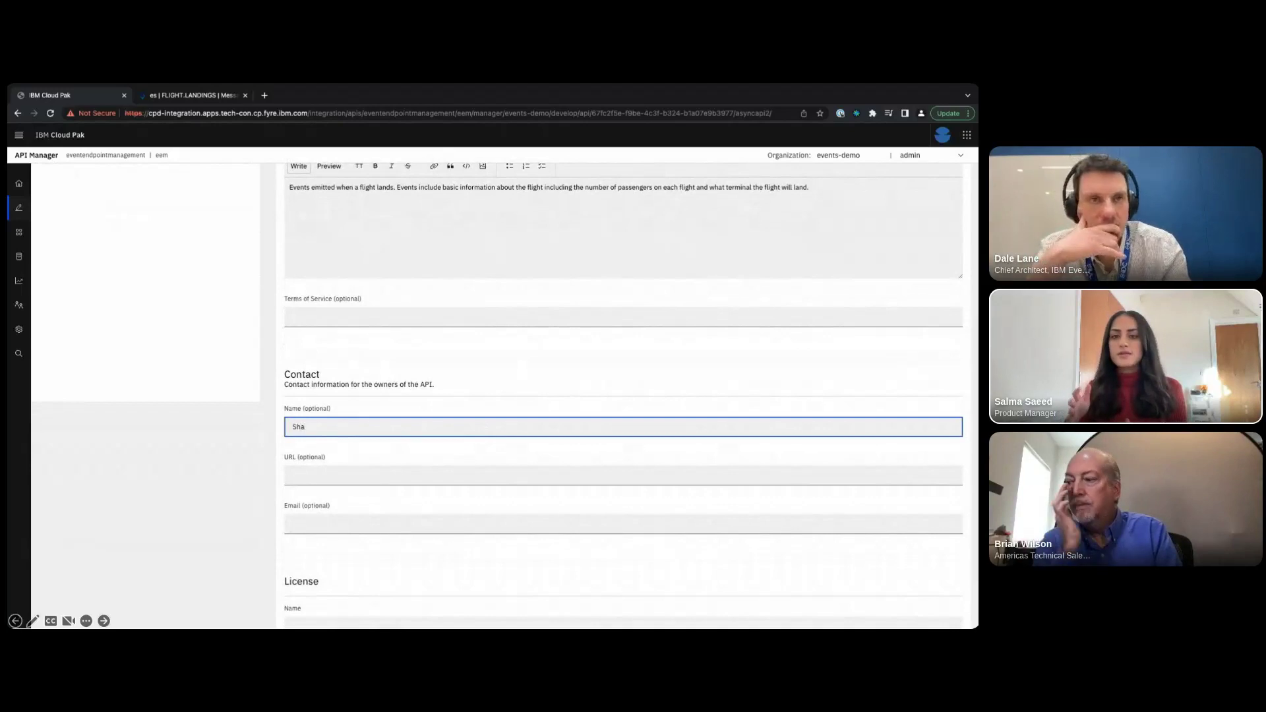
{"action": "type", "text": "von"}
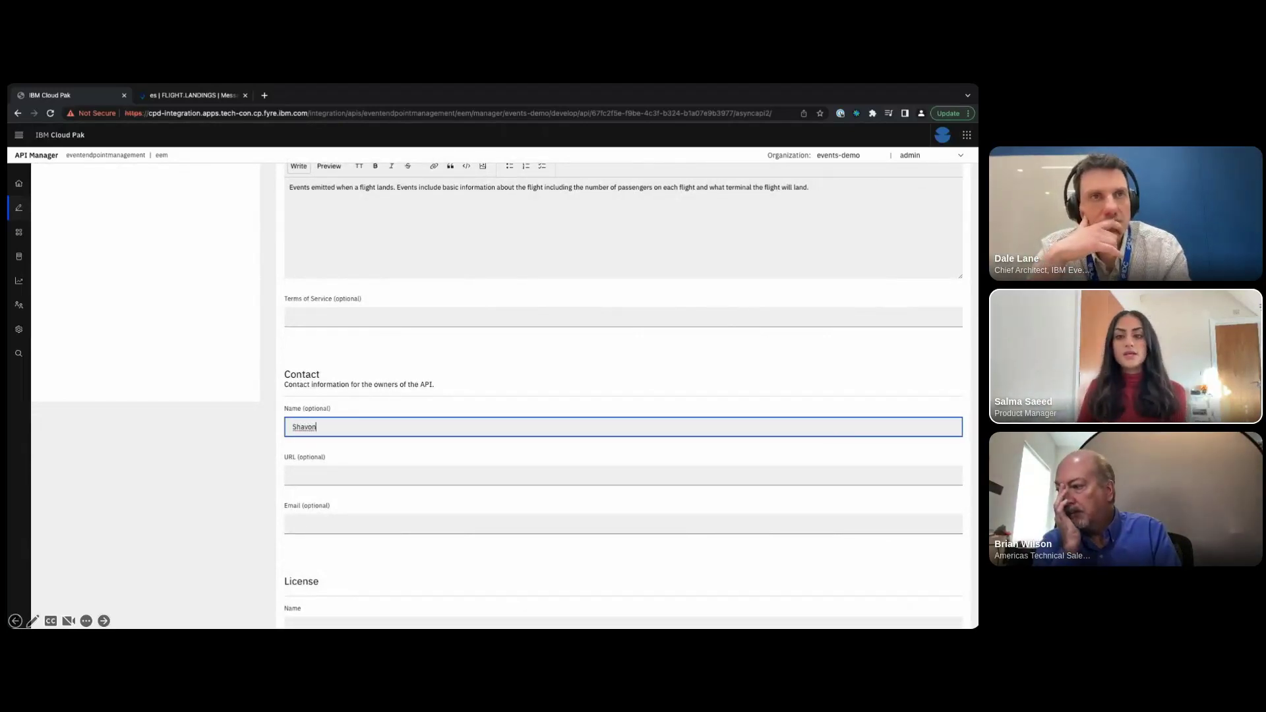
{"action": "left_click", "coordinate": [314, 474]}
{"action": "key", "text": "ctrl+v"}
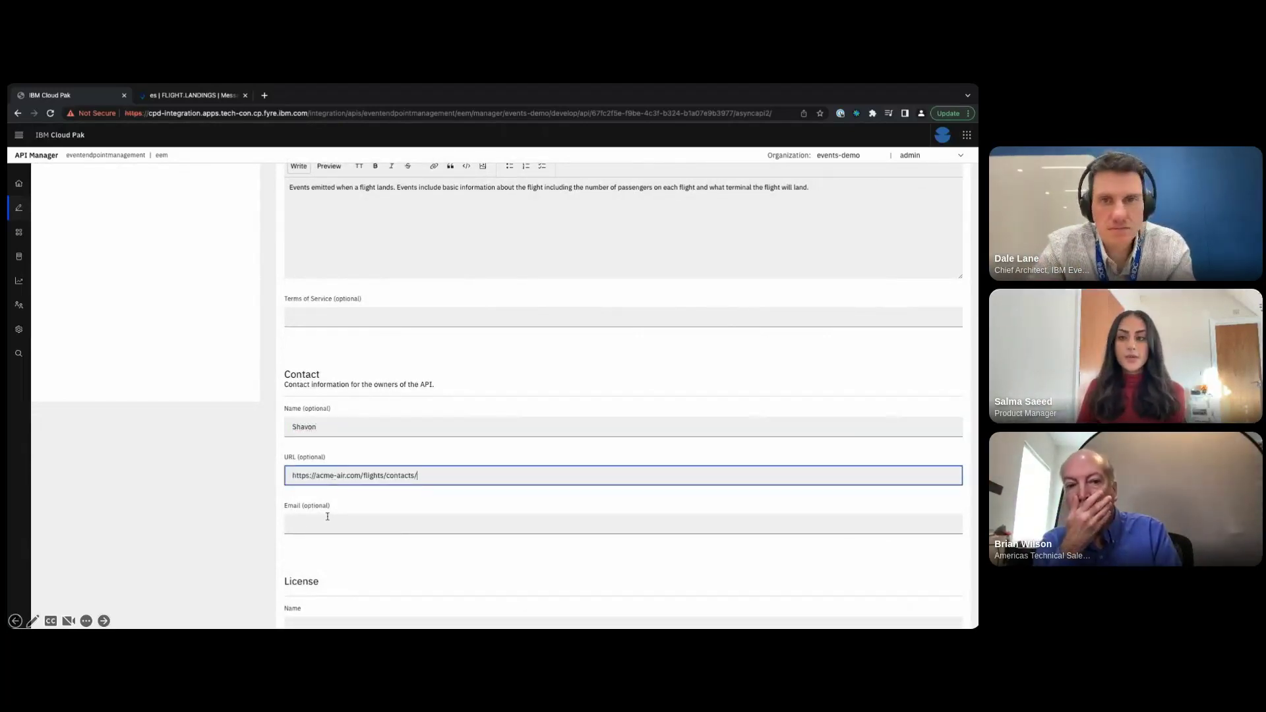
{"action": "left_click", "coordinate": [323, 528]}
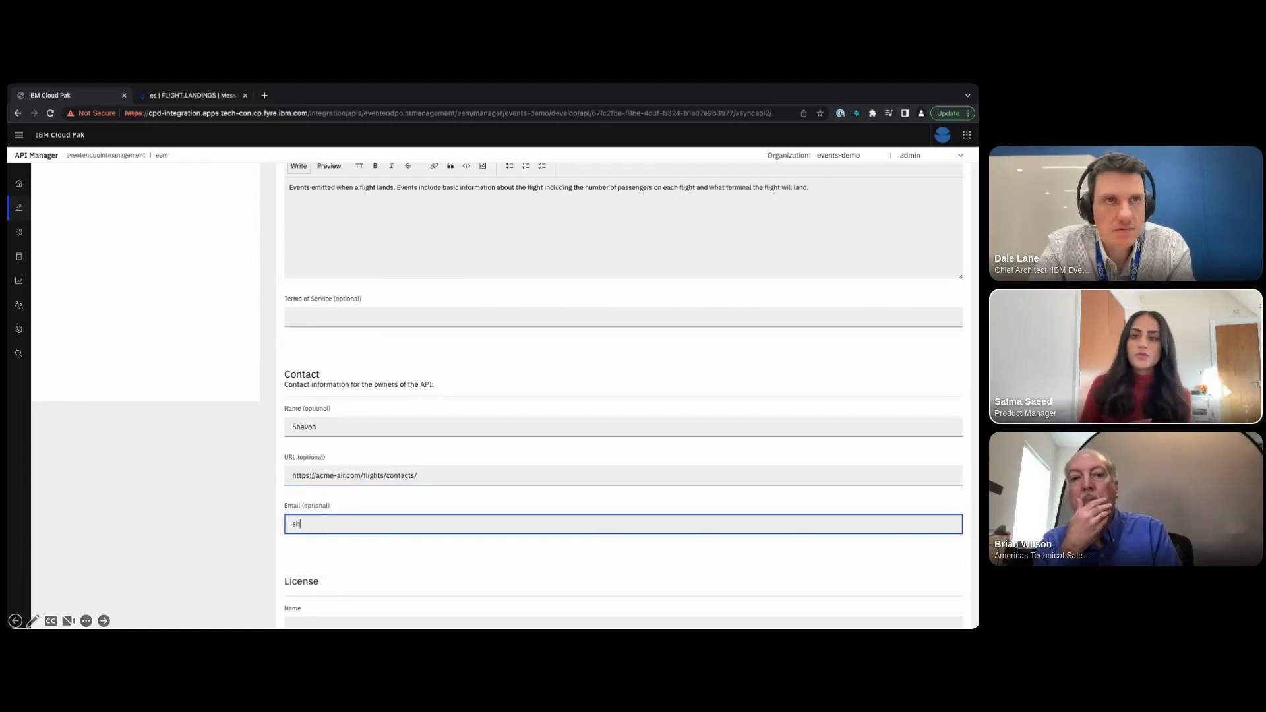
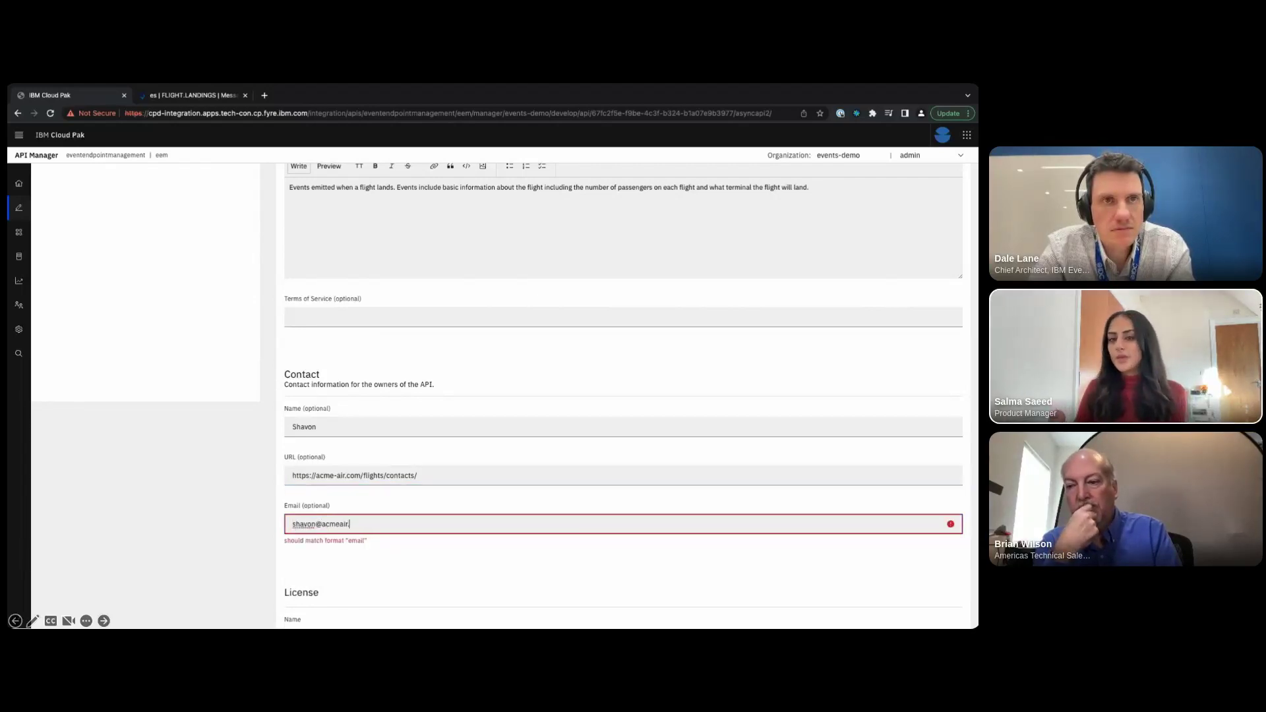
{"action": "left_click", "coordinate": [329, 554]}
- Set the license name to Apache 2.0 and paste the Apache license URL
{"action": "scroll", "coordinate": [329, 554], "scroll_direction": "down", "scroll_amount": 1}
{"action": "scroll", "coordinate": [329, 553], "scroll_direction": "down", "scroll_amount": 2}
{"action": "left_click", "coordinate": [327, 537]}
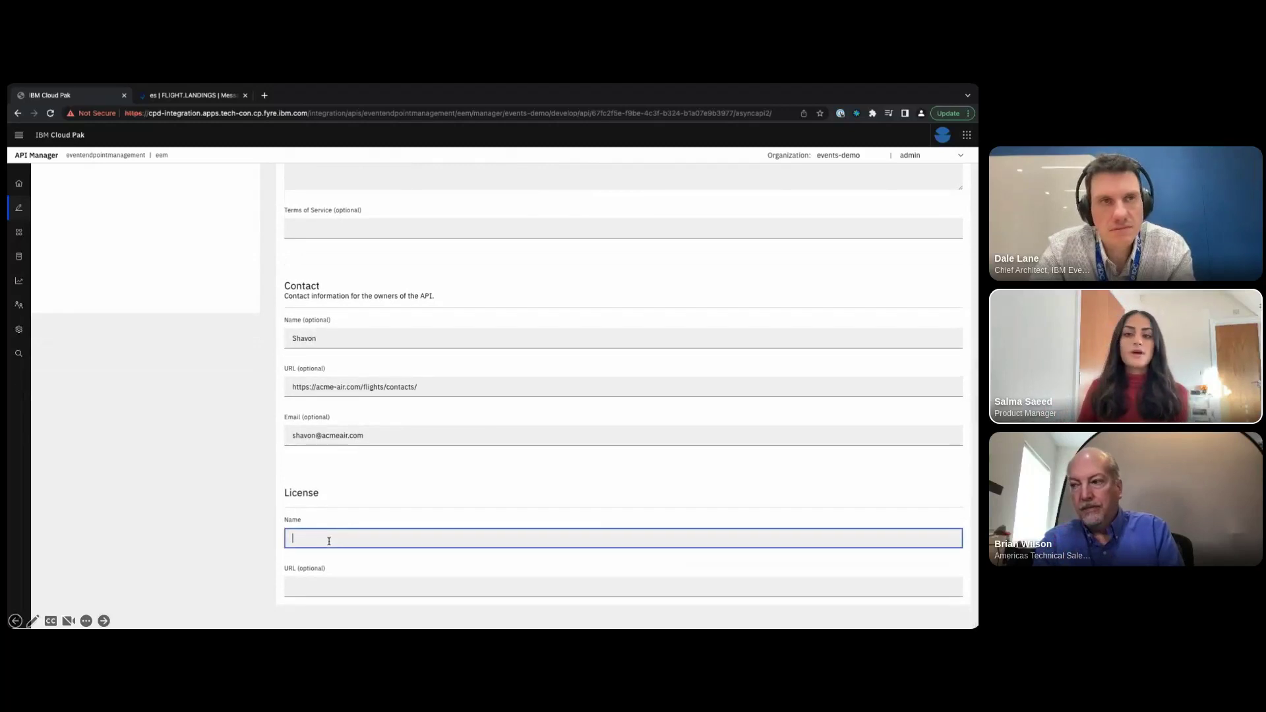
{"action": "type", "text": "Apache"}
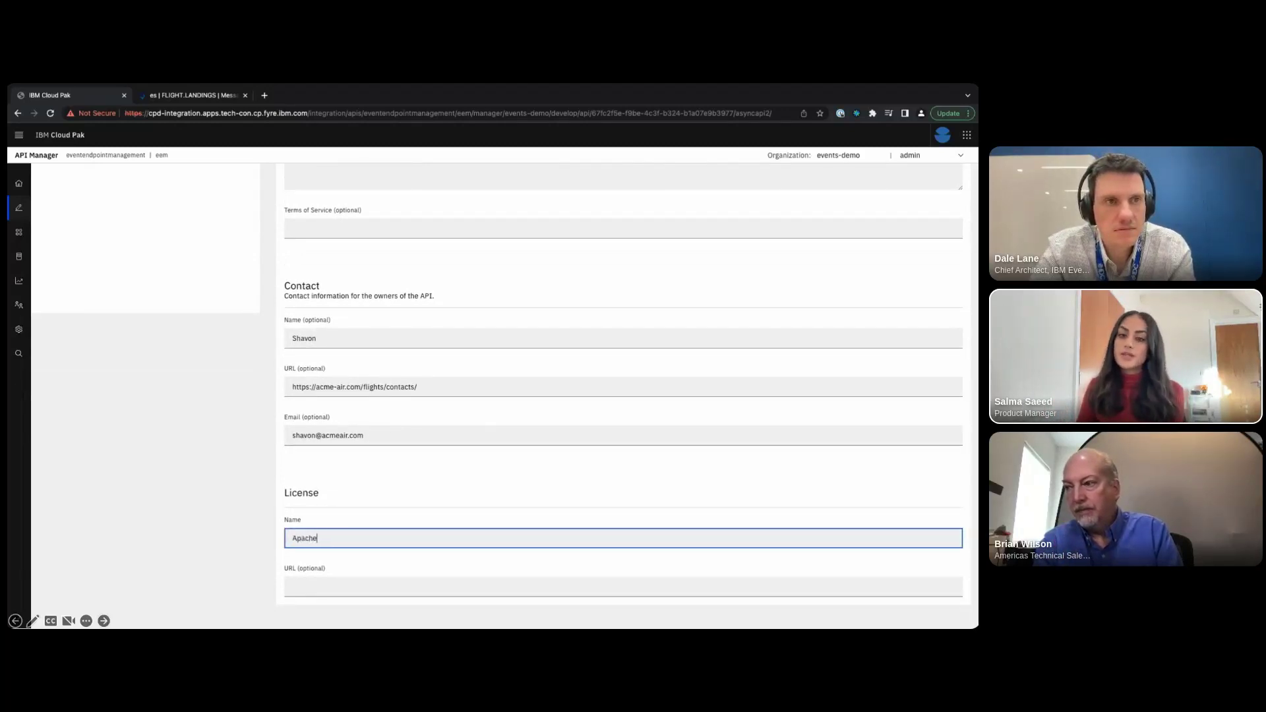
{"action": "type", "text": " 2.0"}
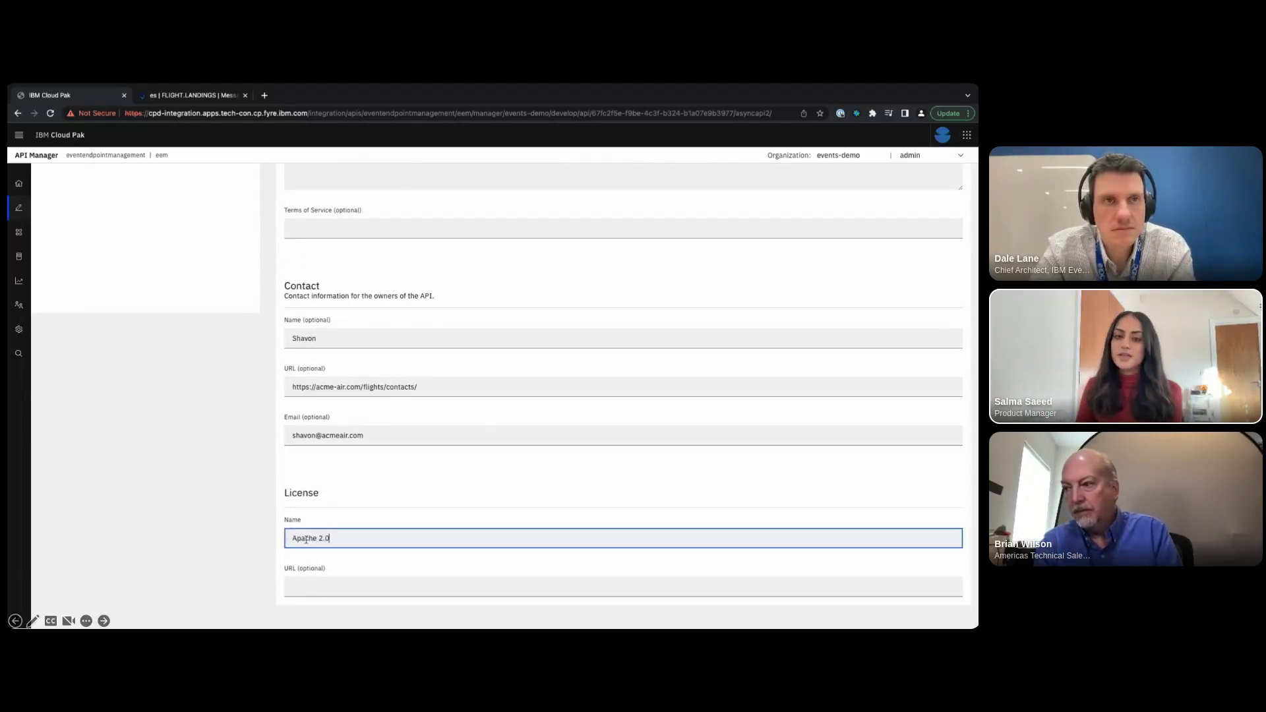
{"action": "key", "text": "alt+Tab"}
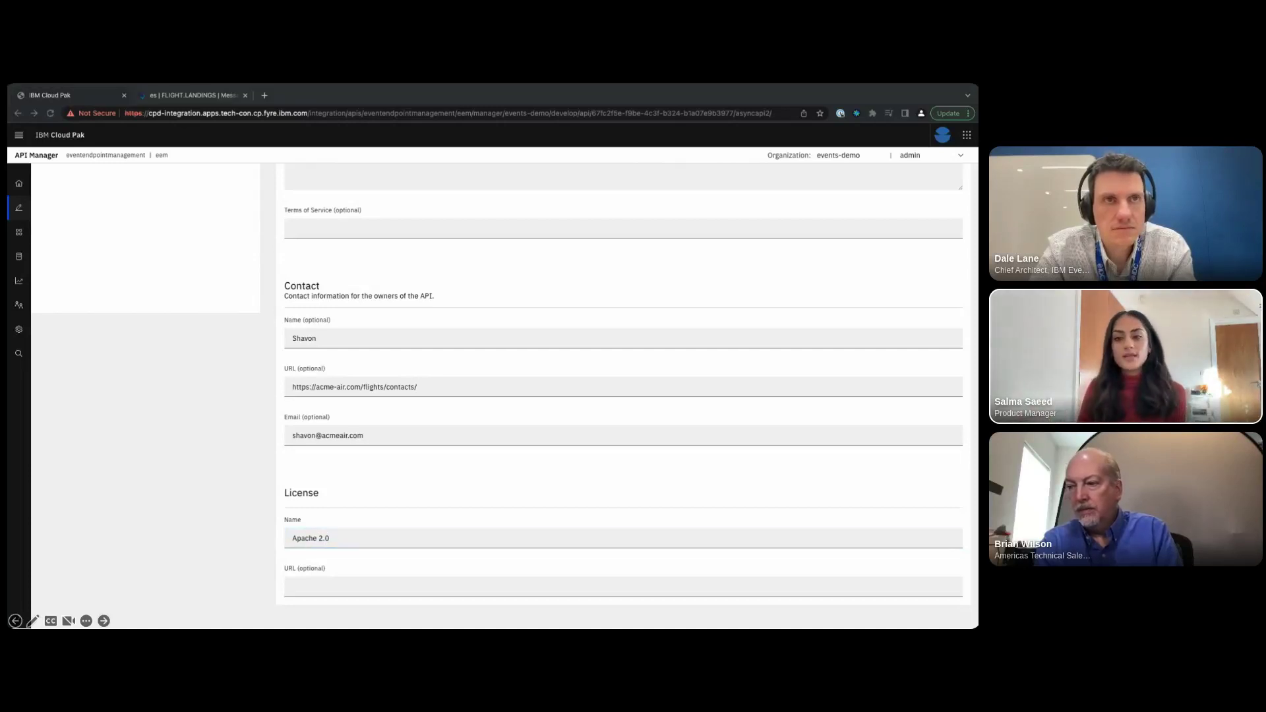
{"action": "key", "text": "alt+Tab"}
{"action": "left_click", "coordinate": [310, 586]}
{"action": "key", "text": "ctrl+v"}
{"action": "left_click", "coordinate": [343, 570]}
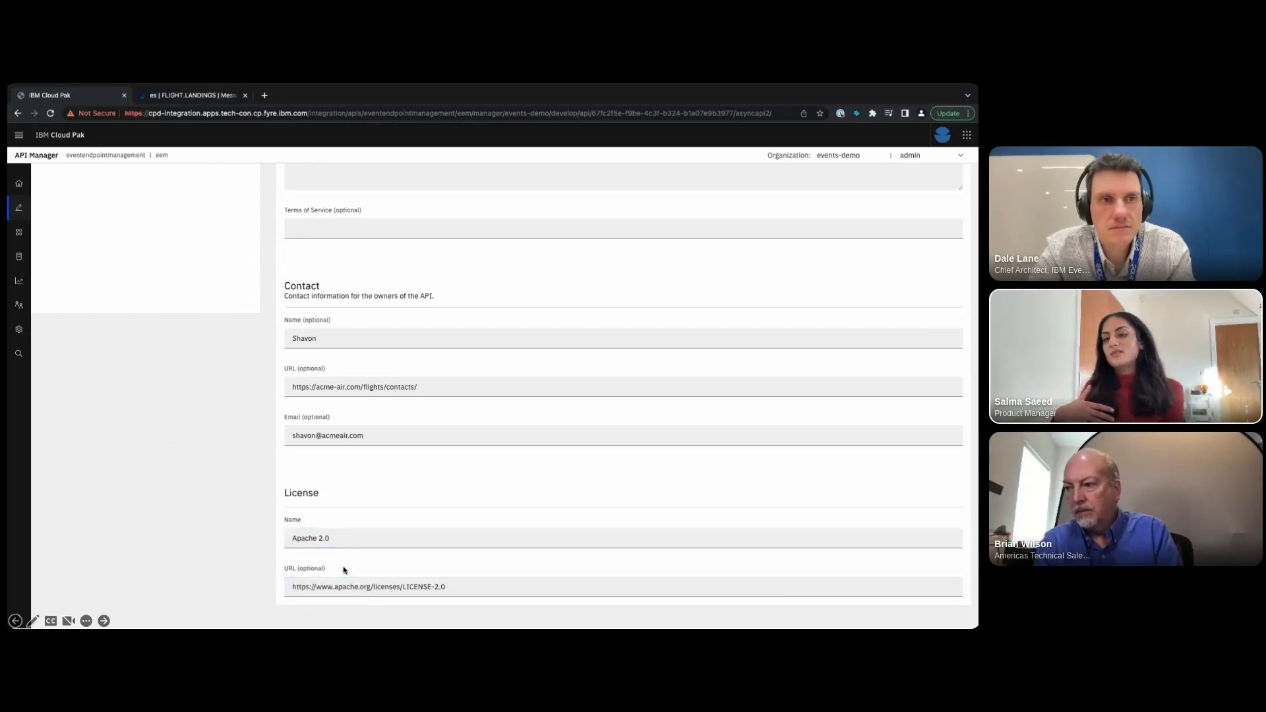
{"action": "scroll", "coordinate": [343, 570], "scroll_direction": "up", "scroll_amount": 1}
{"action": "scroll", "coordinate": [344, 570], "scroll_direction": "up", "scroll_amount": 10}
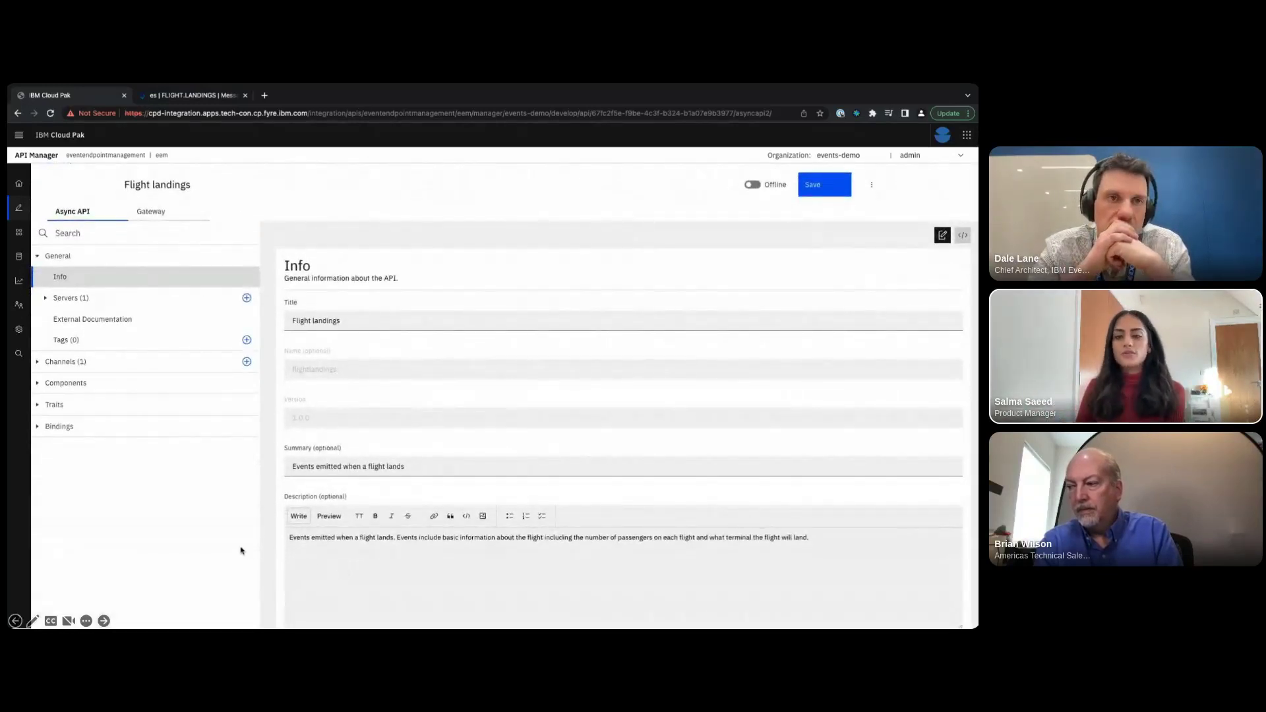
- Expand FLIGHT.LANDINGS > Operations in the tree and open the subscribe operation
{"action": "left_click", "coordinate": [49, 363]}
{"action": "left_click", "coordinate": [47, 384]}
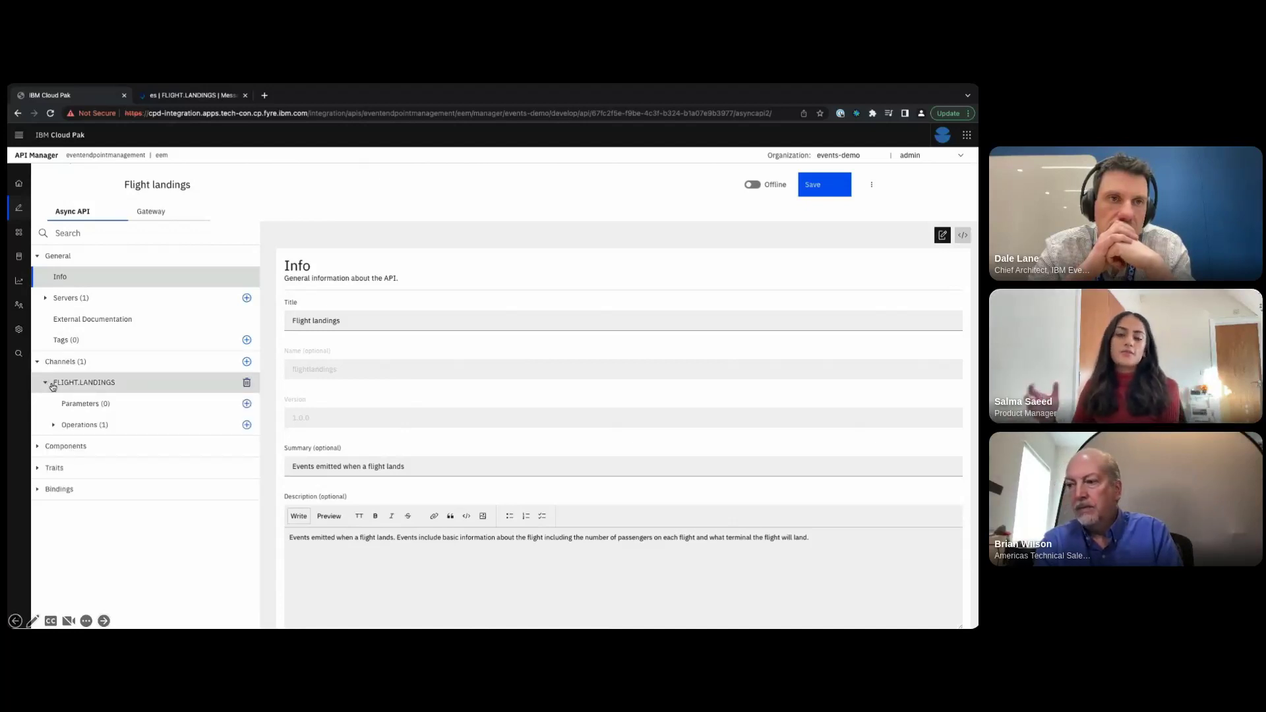
{"action": "left_click", "coordinate": [55, 427]}
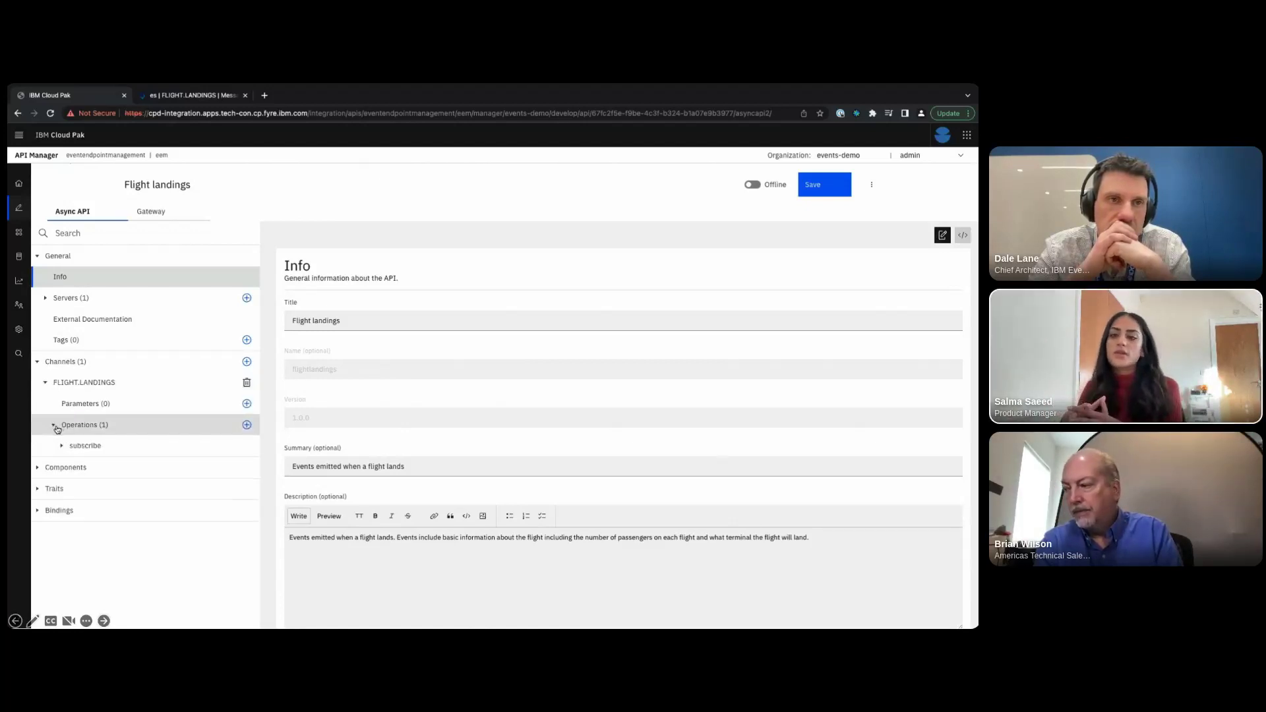
{"action": "left_click", "coordinate": [63, 446]}
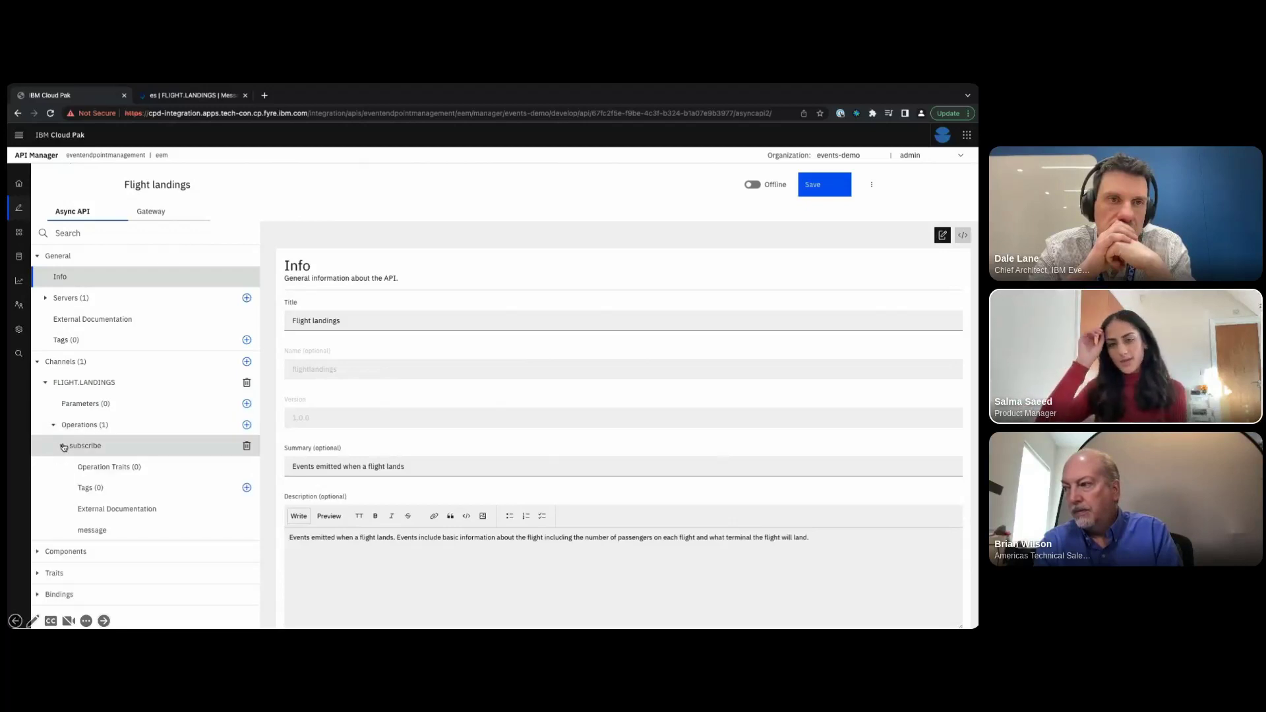
{"action": "left_click", "coordinate": [85, 452]}
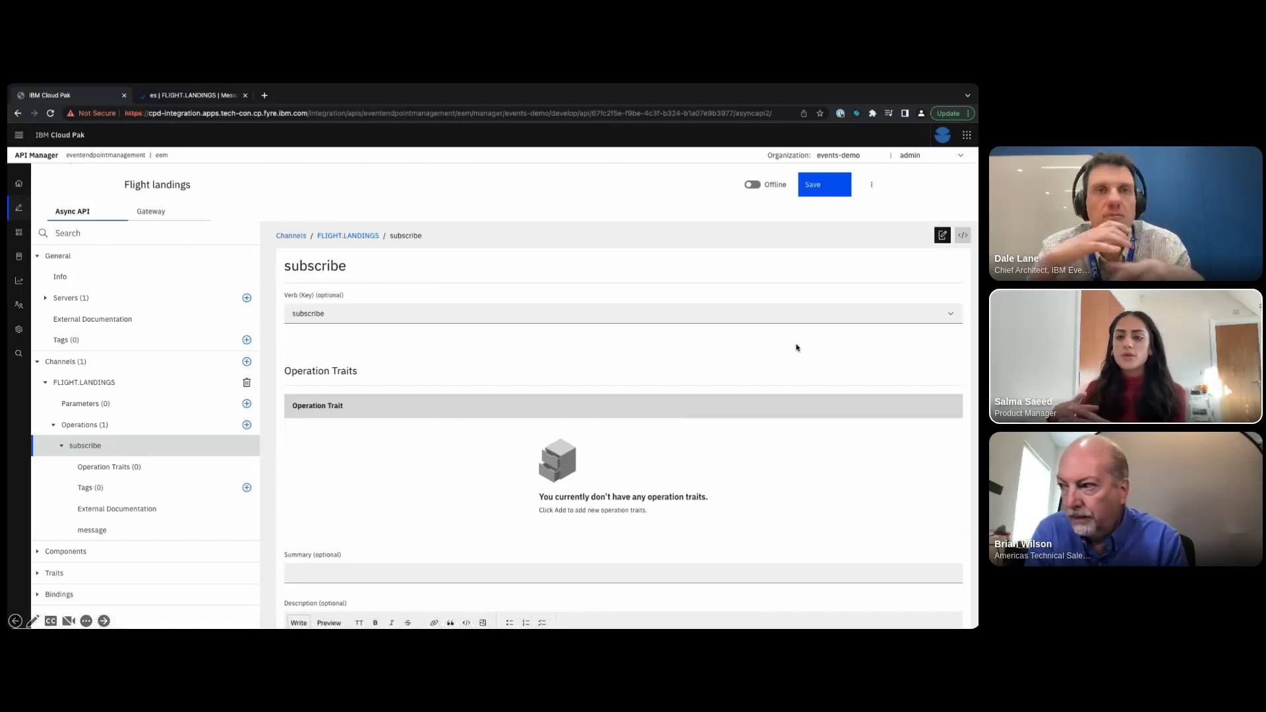
- In YAML source, replace 'message: {}' on line 21 with the pasted landingEvent definition
{"action": "left_click", "coordinate": [963, 236]}
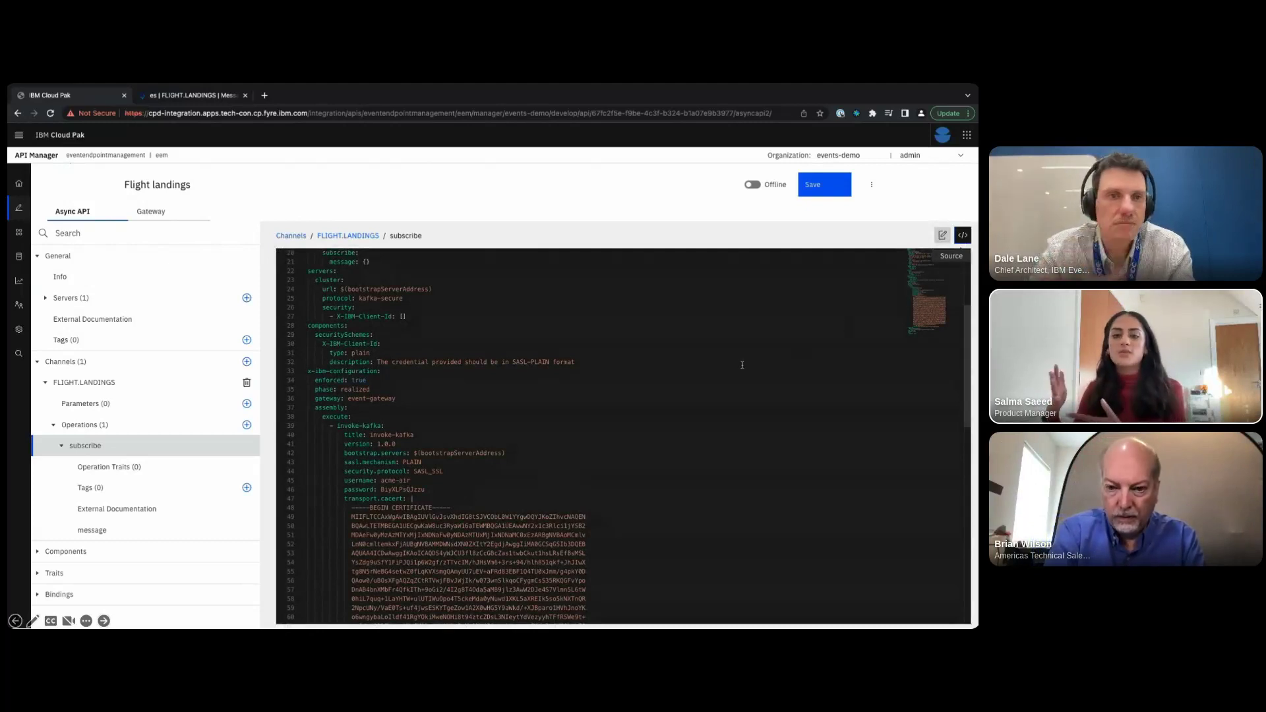
{"action": "scroll", "coordinate": [494, 350], "scroll_direction": "up", "scroll_amount": 3}
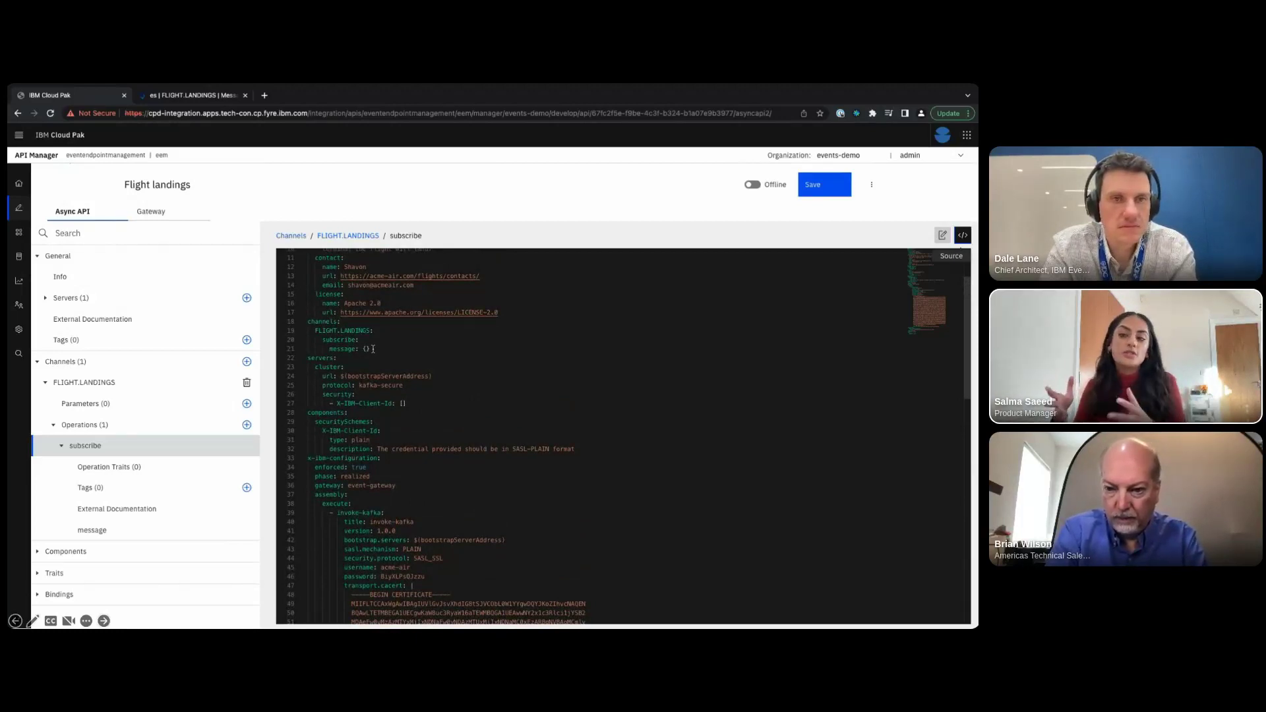
{"action": "left_click", "coordinate": [369, 350]}
{"action": "left_click_drag", "start_coordinate": [369, 349], "coordinate": [330, 349]}
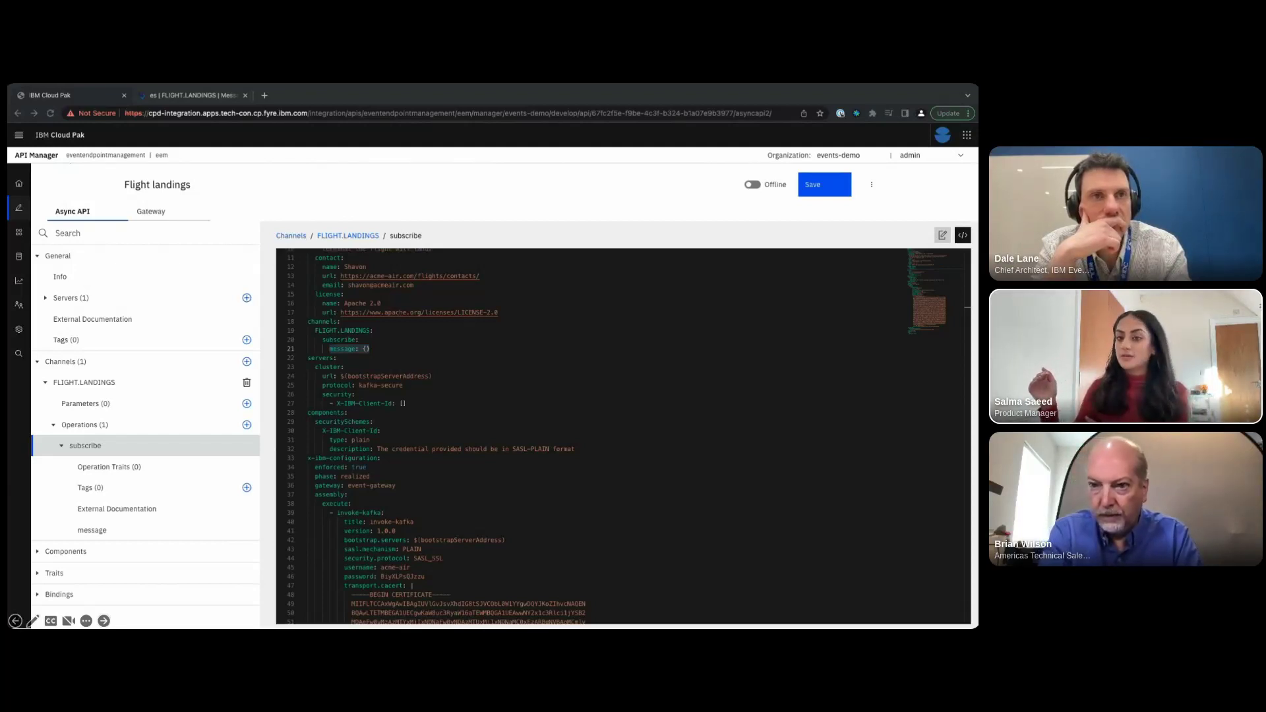
{"action": "left_click", "coordinate": [368, 350]}
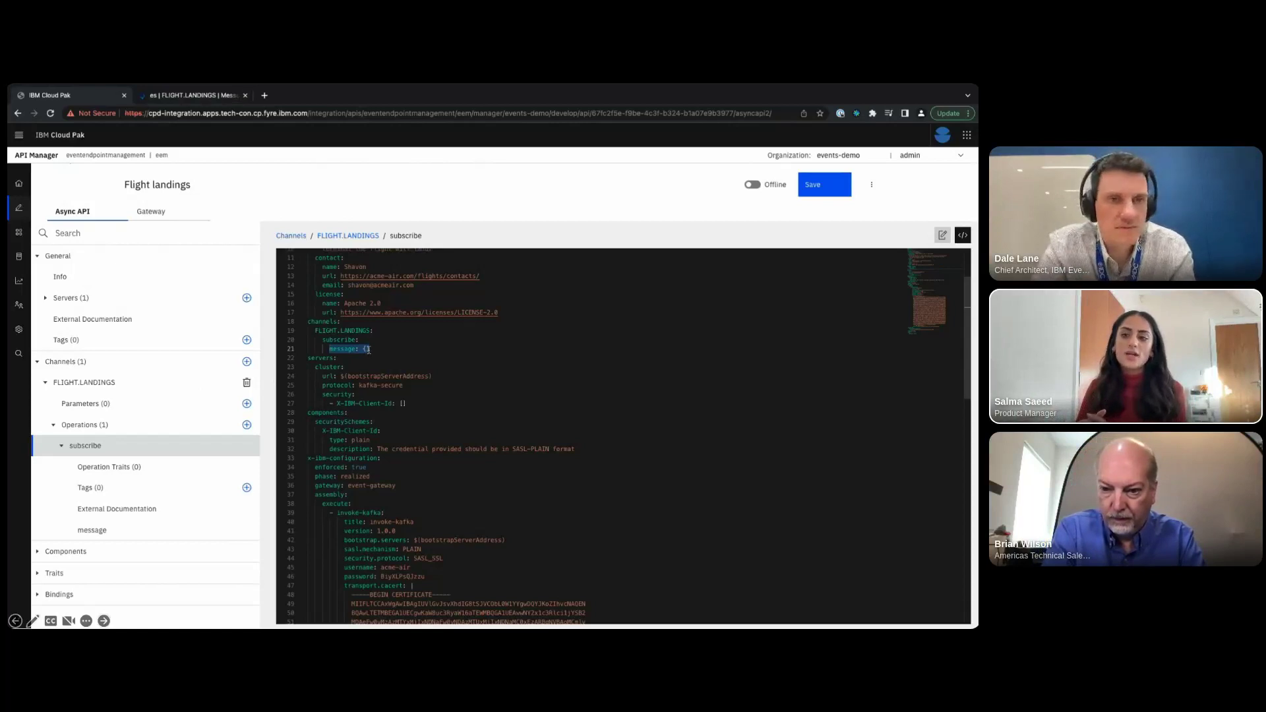
{"action": "type", "text": "message:         name: landingEvent         title: Flight landing event         summary: Flight landing information         description: This API provides a stream of events based on the landing of Planes at Acme Air         contentType: application/json         payload:           type: object           required:             - eventid             - flight             - terminal             - passengers           properties:             eventid:               description: ID for the flight that has landed               type: string             flight:               description: flight number for the flight that has landed               type: string             terminal:               description: which terminal the flight has landed at               type: string             passengers:               description: Number of passengers on the flight               type: integer             additionalProperties: false           examples:             - payload: |                 {\"eventid\":\"677DAACAFA20\",\"flight\":\"AC955\",\"terminal\":\"1\",\"passengers\":146}"}
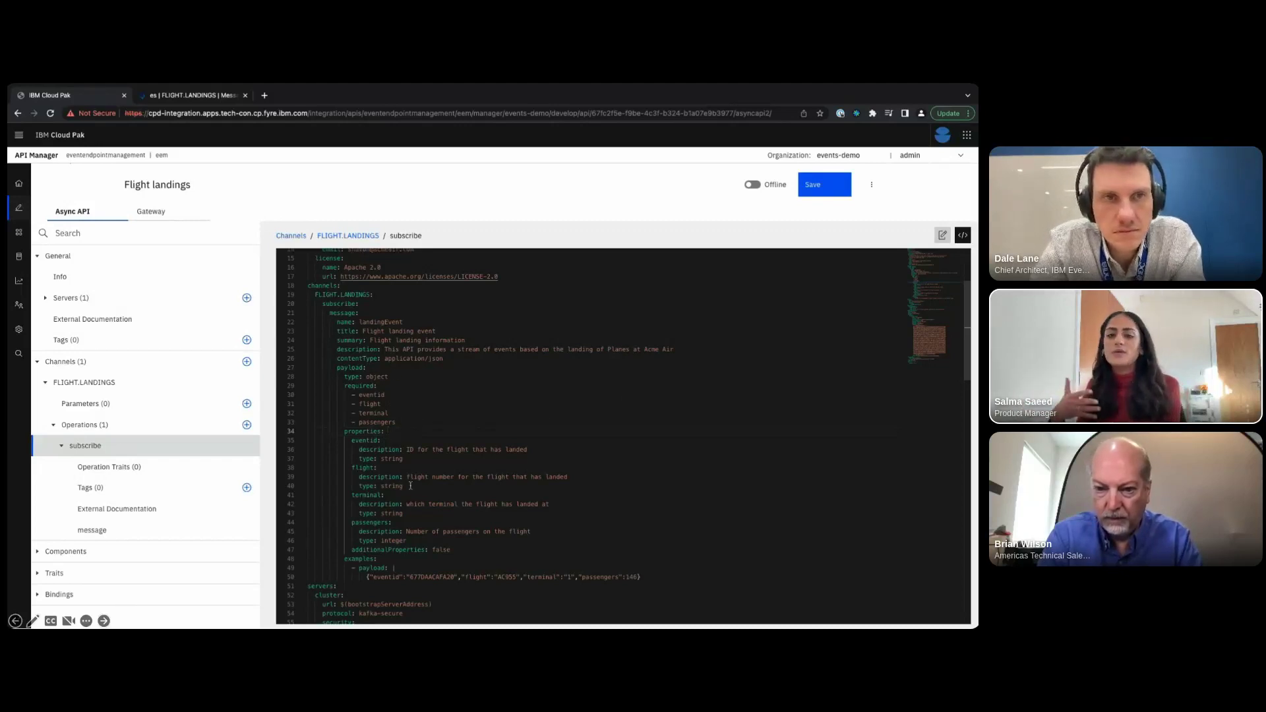
- Save the API from Form view, dismiss the update notice, and check the saved source
{"action": "left_click", "coordinate": [942, 236]}
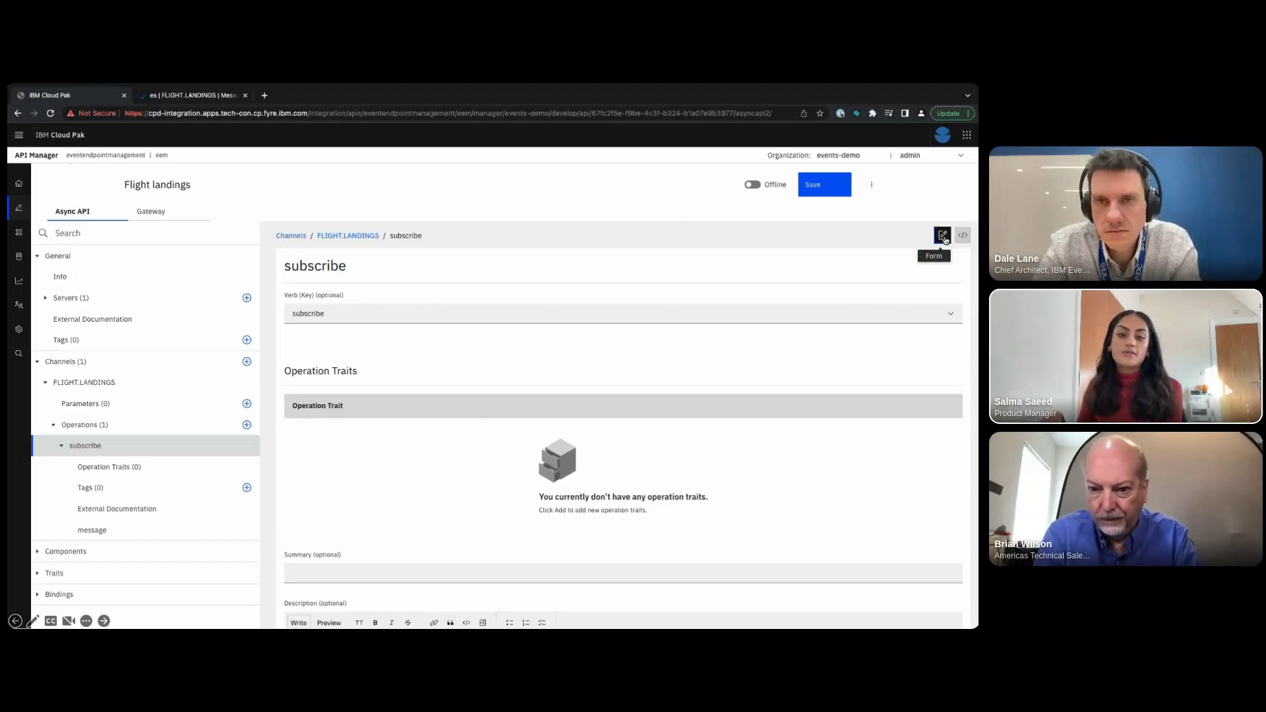
{"action": "left_click", "coordinate": [829, 194]}
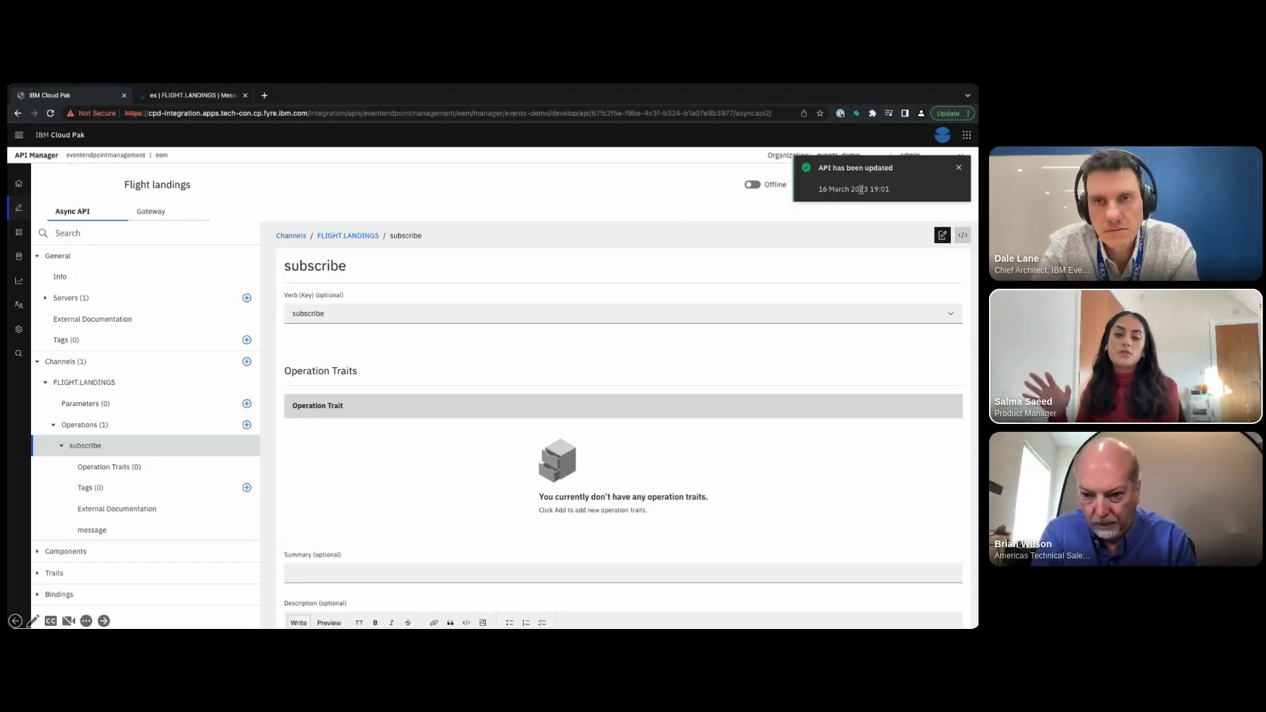
{"action": "left_click", "coordinate": [959, 168]}
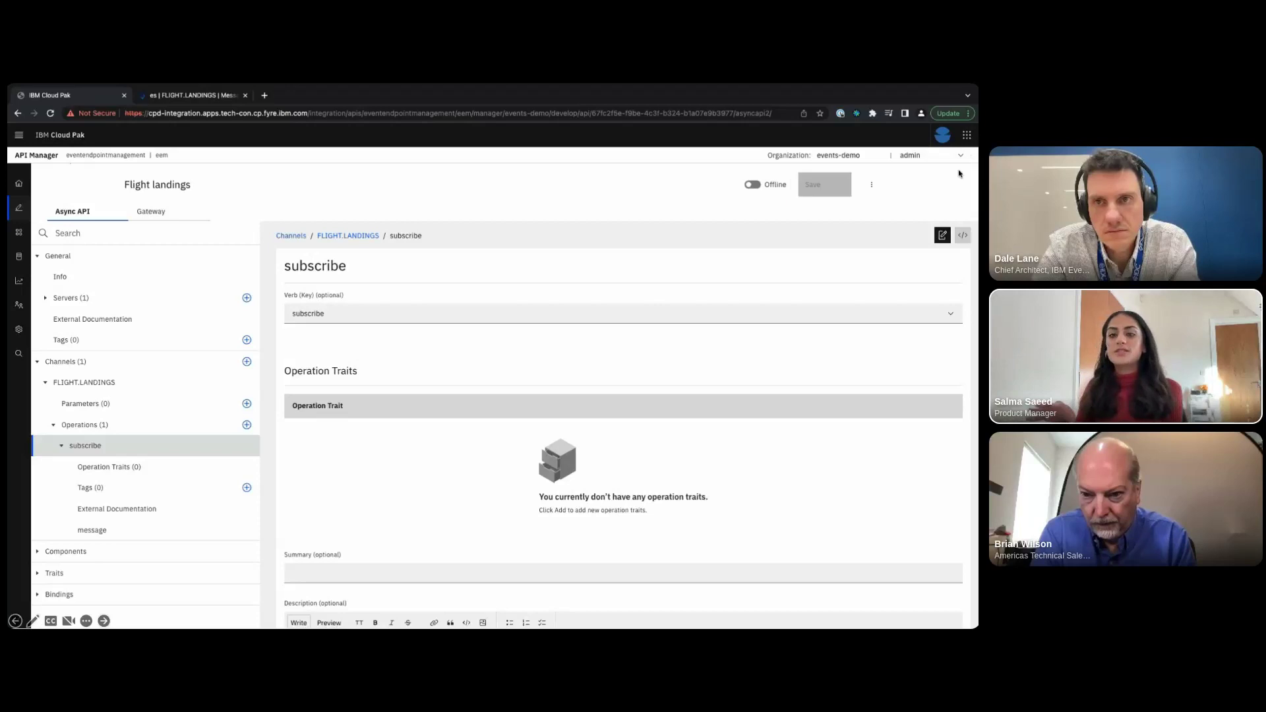
{"action": "left_click", "coordinate": [961, 238]}
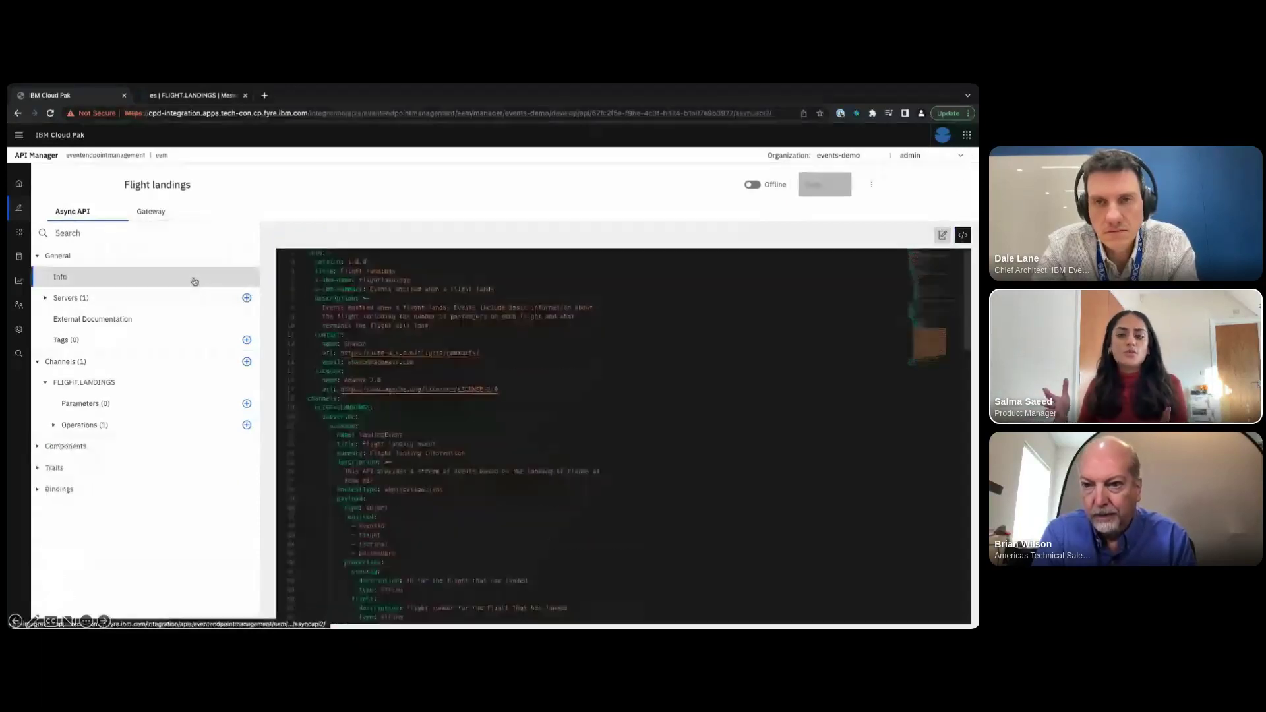
{"action": "left_click", "coordinate": [941, 236]}
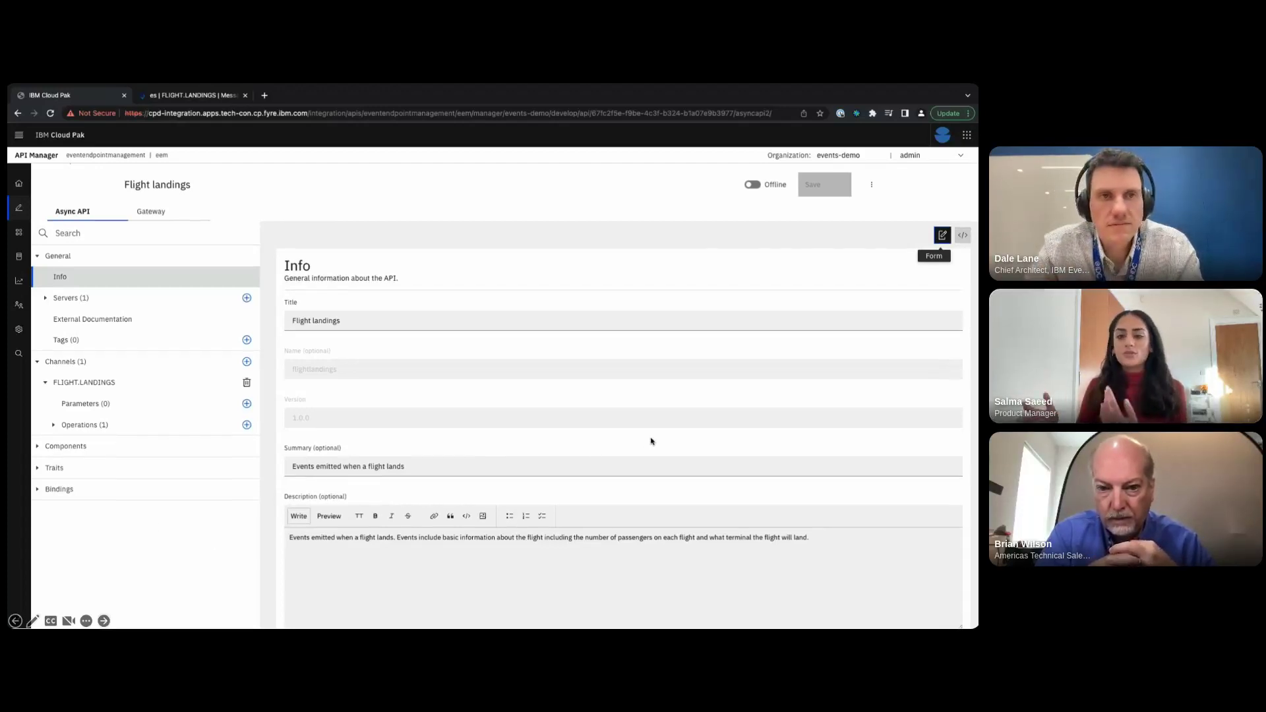
- Publish the API into the existing Flights product in the Events Demo catalog
{"action": "left_click", "coordinate": [871, 187]}
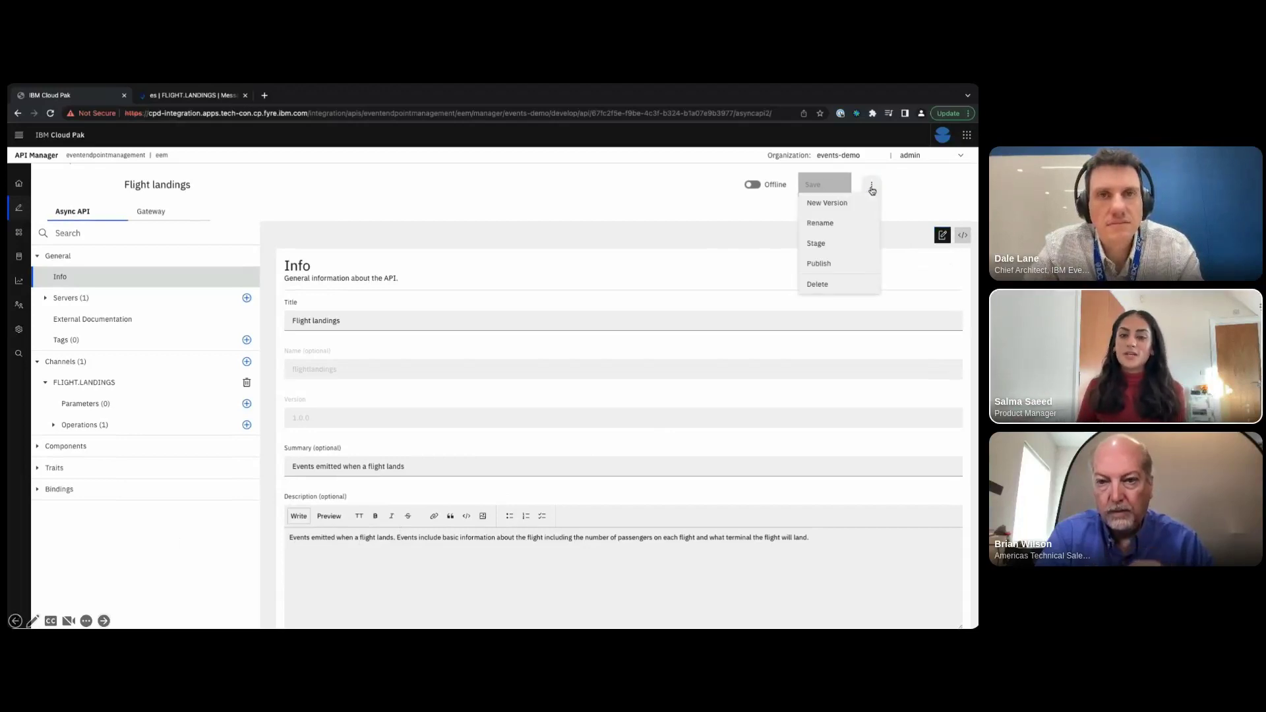
{"action": "left_click", "coordinate": [818, 265]}
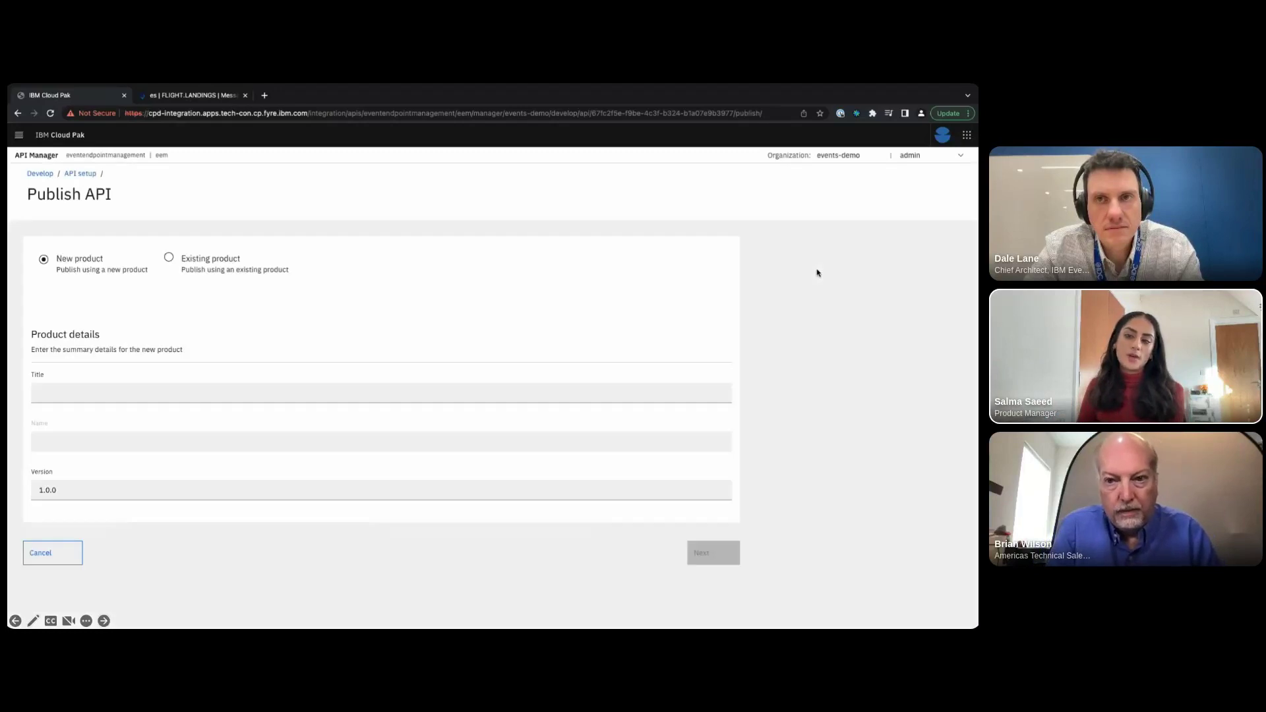
{"action": "left_click", "coordinate": [220, 273]}
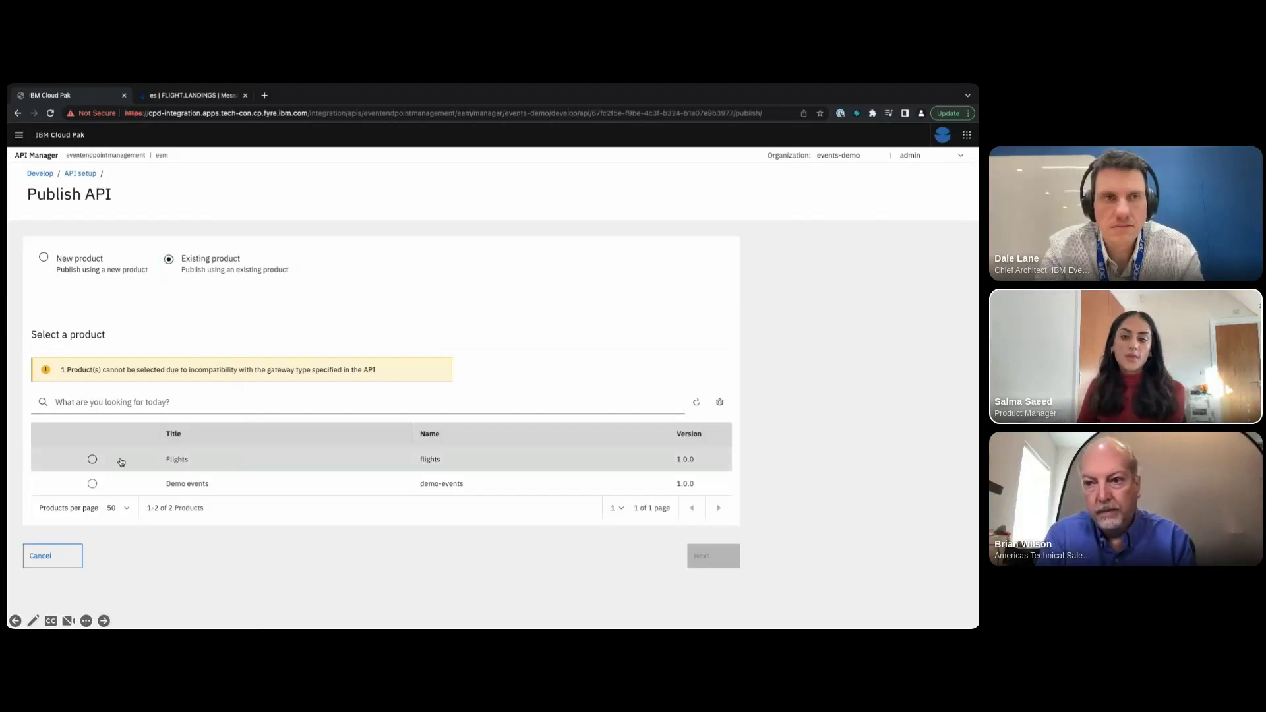
{"action": "left_click", "coordinate": [93, 460]}
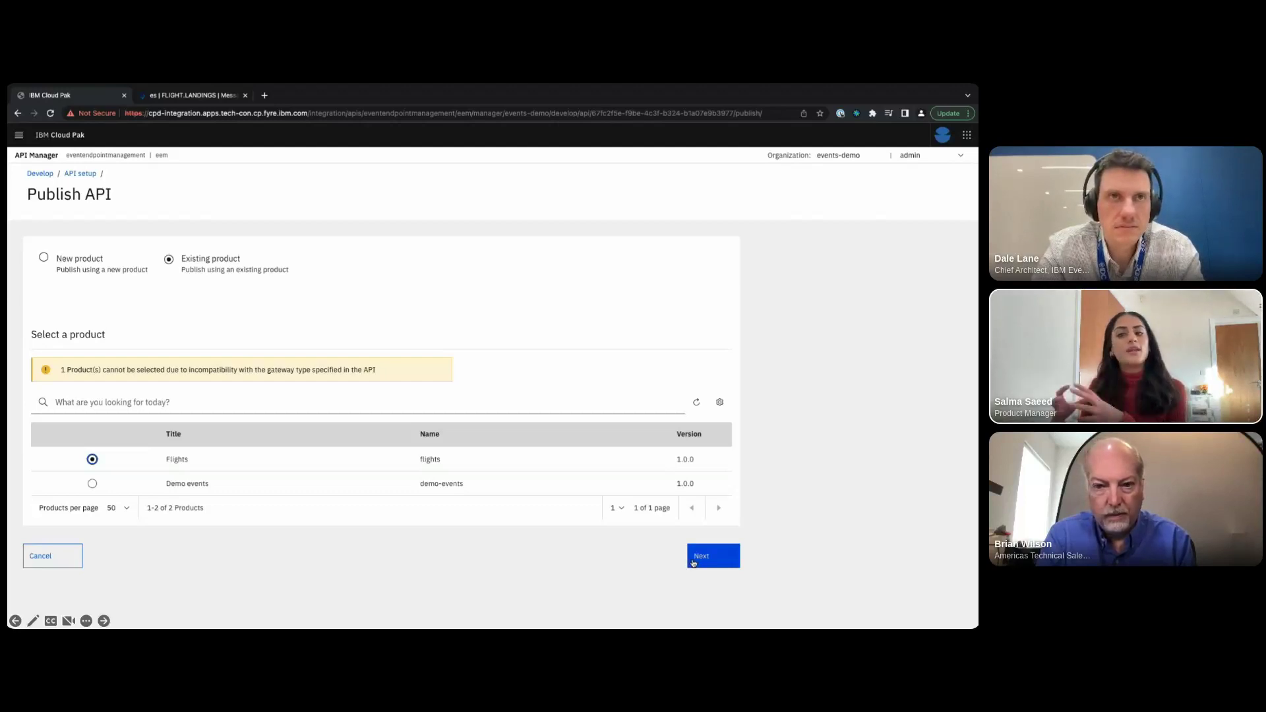
{"action": "left_click", "coordinate": [693, 563]}
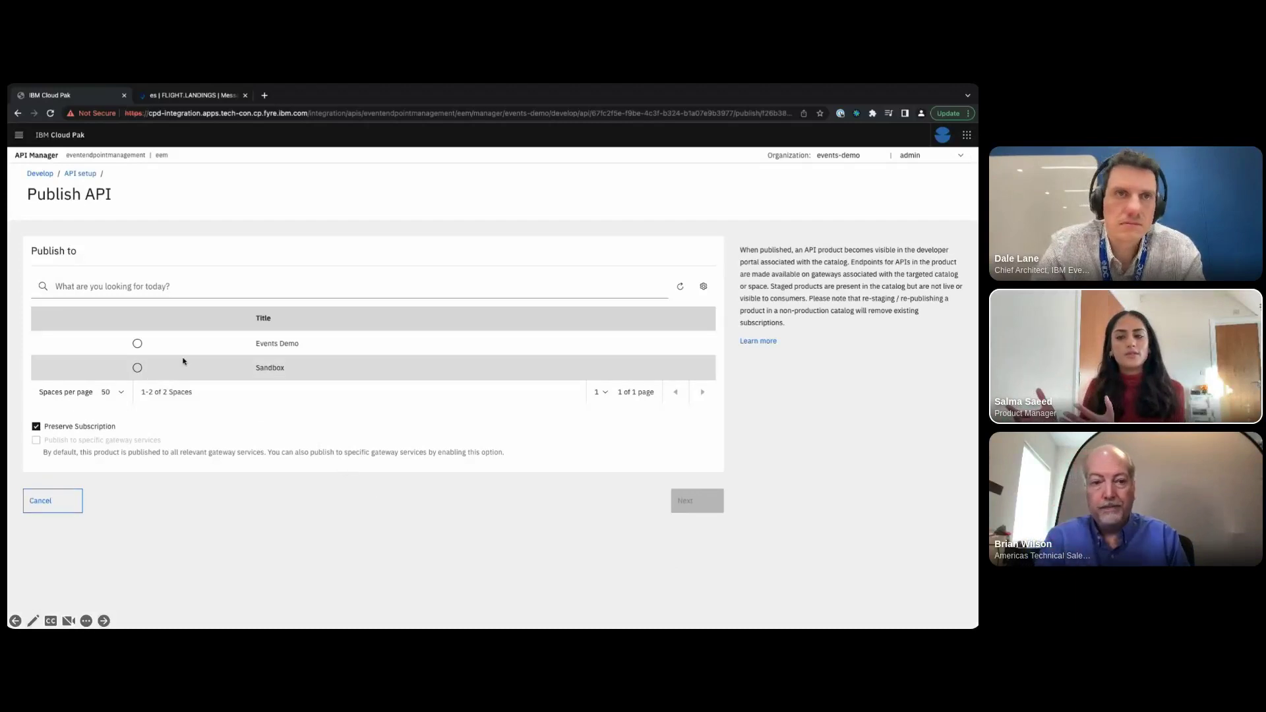
{"action": "left_click", "coordinate": [160, 348]}
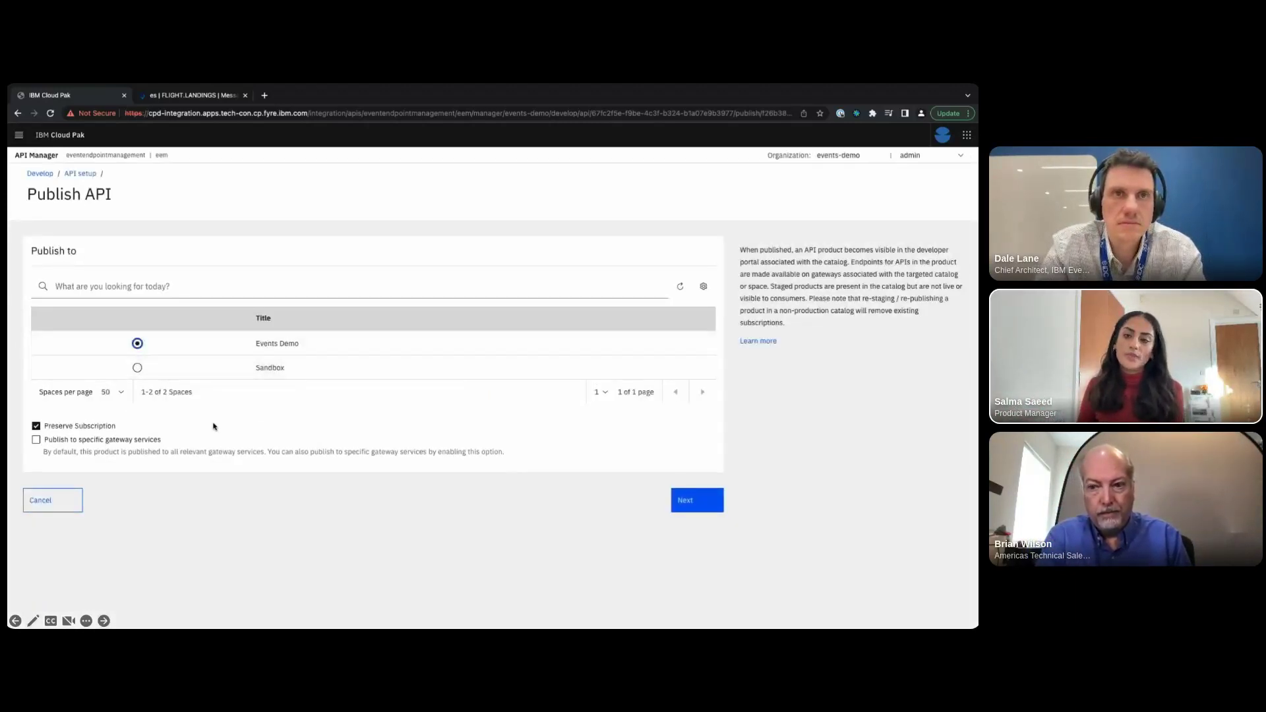
{"action": "left_click", "coordinate": [695, 506]}
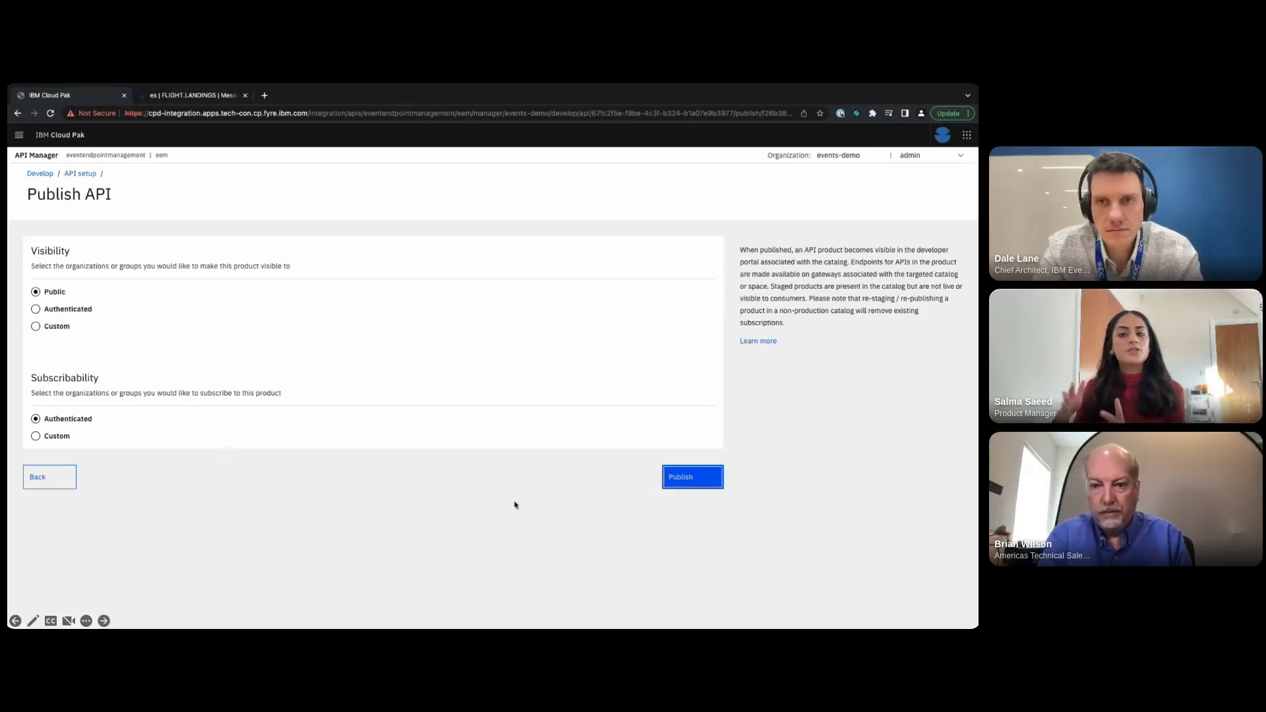
{"action": "left_click", "coordinate": [686, 487]}
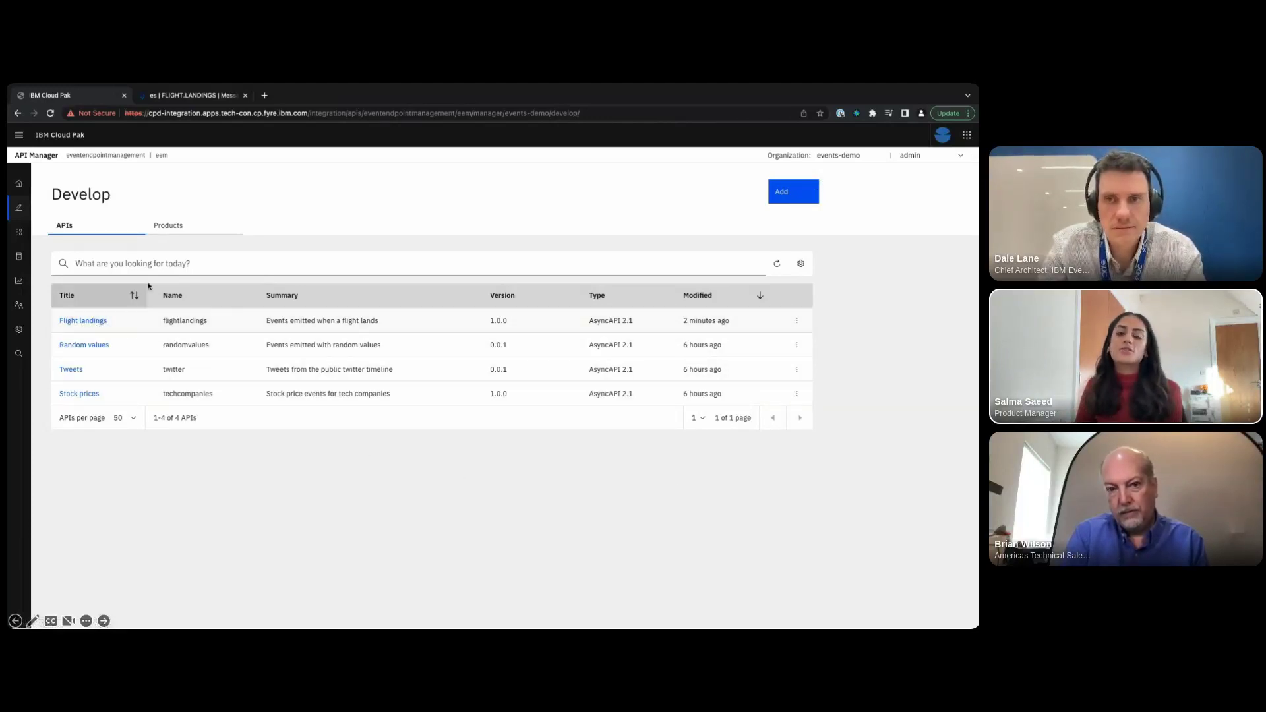
- Open the Flights product from the Products list and view its APIs
{"action": "left_click", "coordinate": [176, 231]}
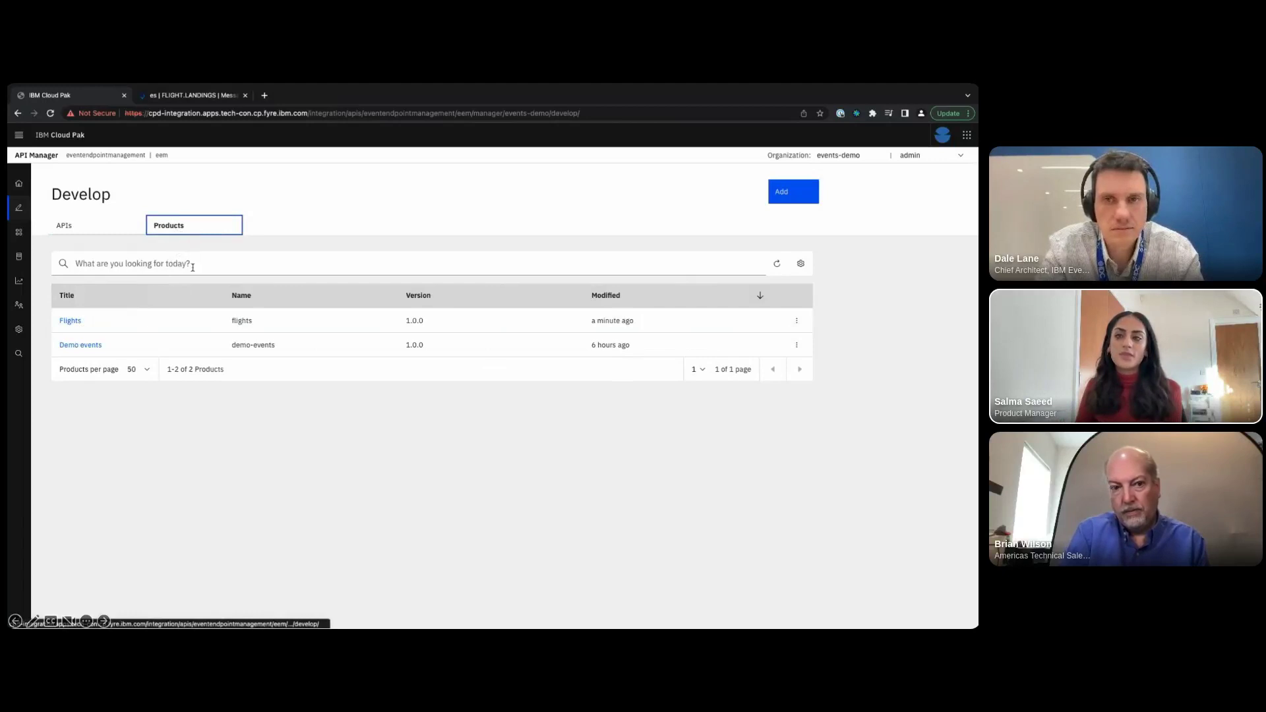
{"action": "left_click", "coordinate": [72, 321]}
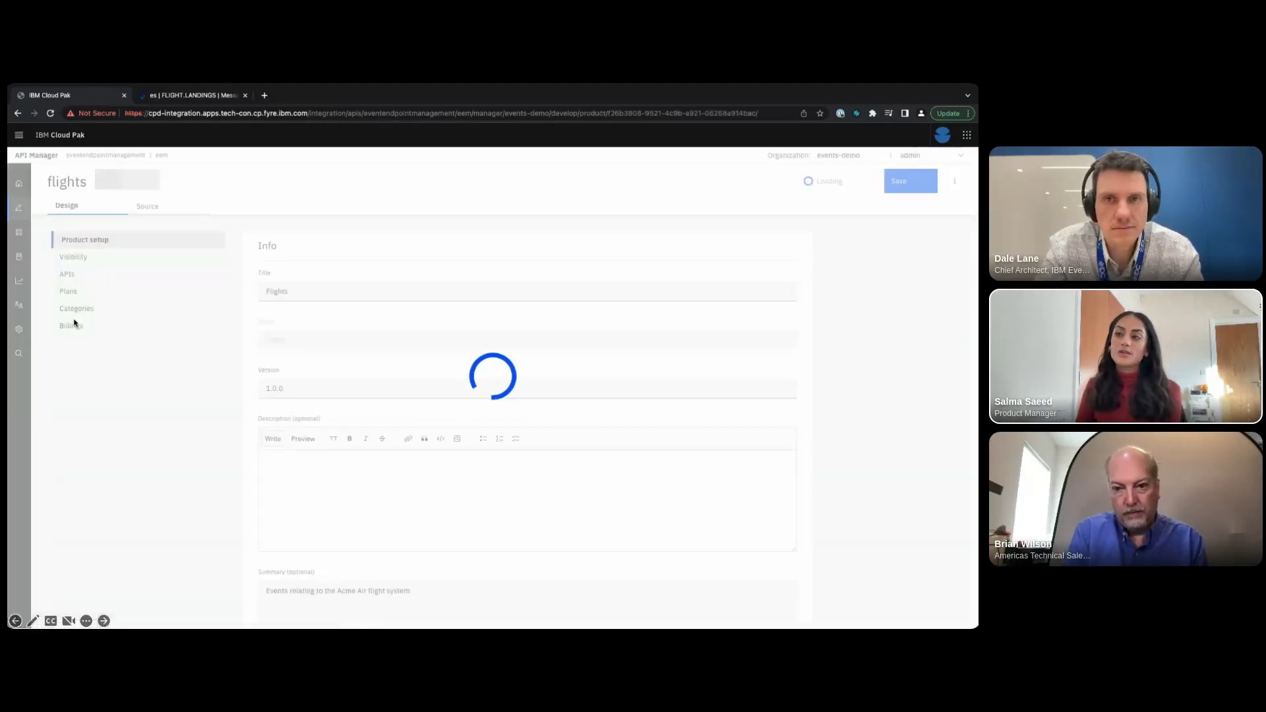
{"action": "left_click", "coordinate": [69, 274]}
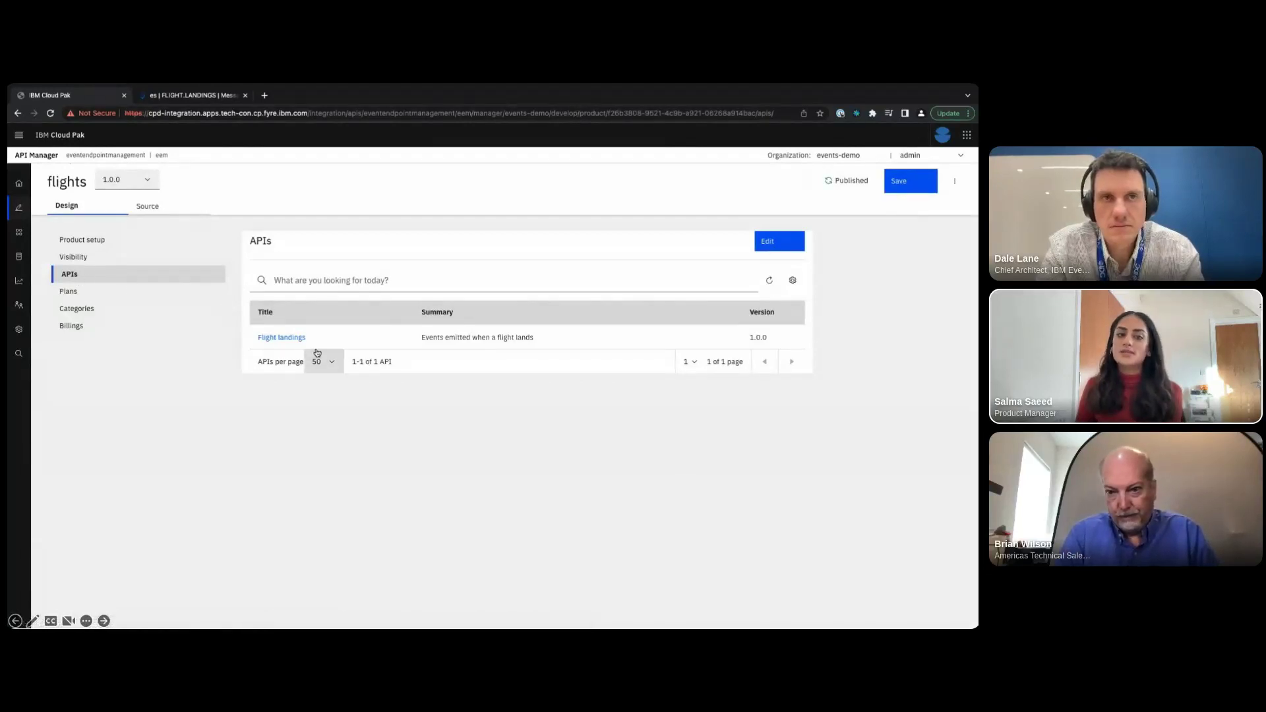
{"action": "key", "text": "Right"}
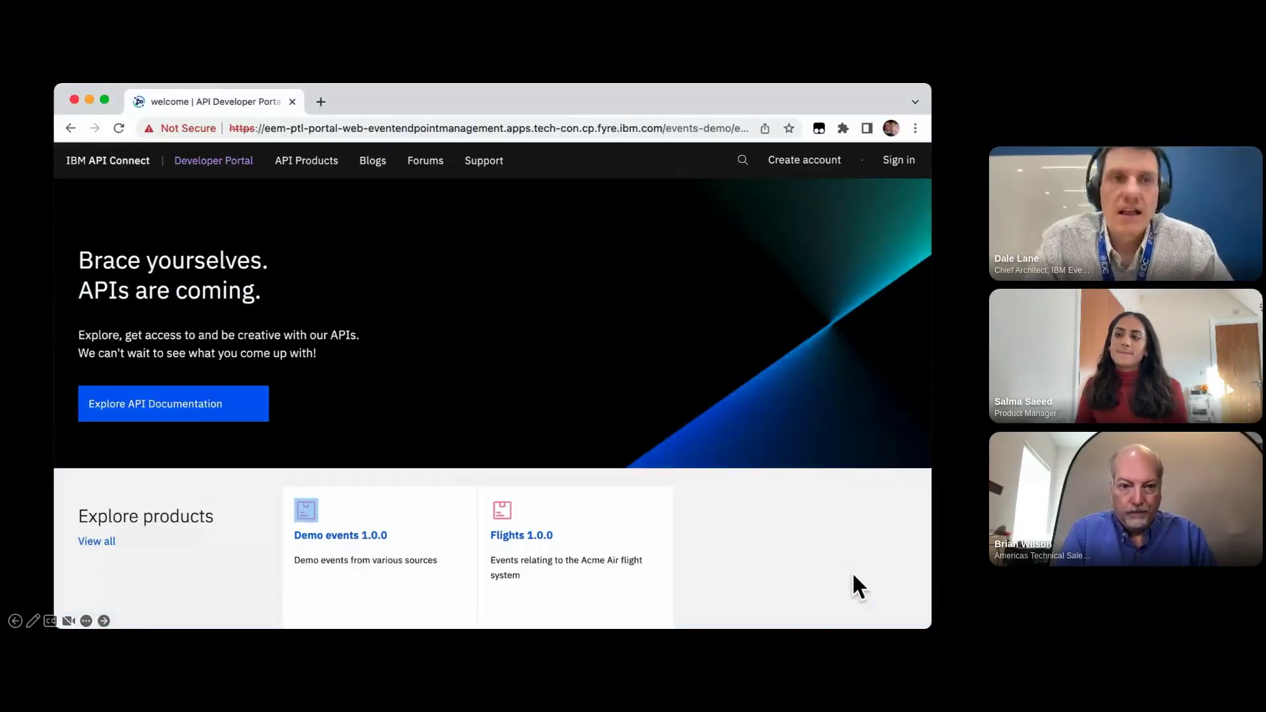
- Sign in to the Developer Portal with the app developer's username and password
{"action": "left_click", "coordinate": [898, 173]}
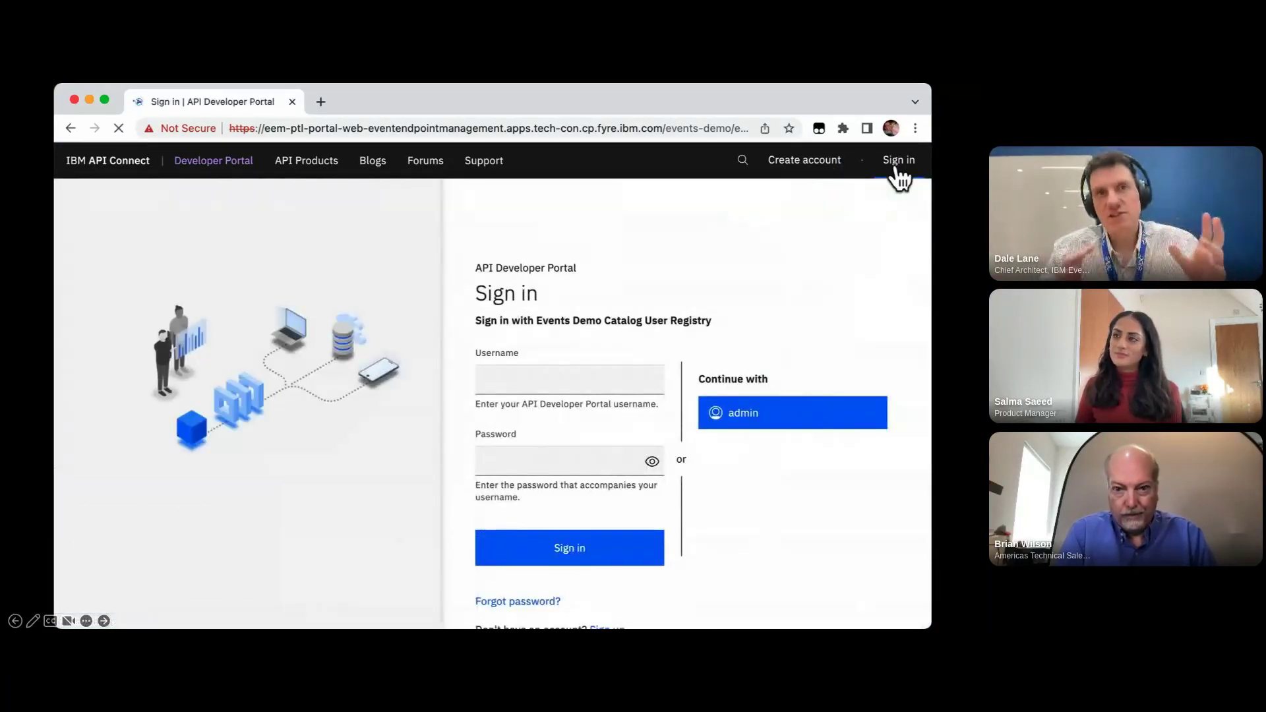
{"action": "left_click", "coordinate": [600, 388]}
{"action": "type", "text": "andre"}
{"action": "key", "text": "Tab"}
{"action": "key", "text": "super+v"}
{"action": "key", "text": "Return"}
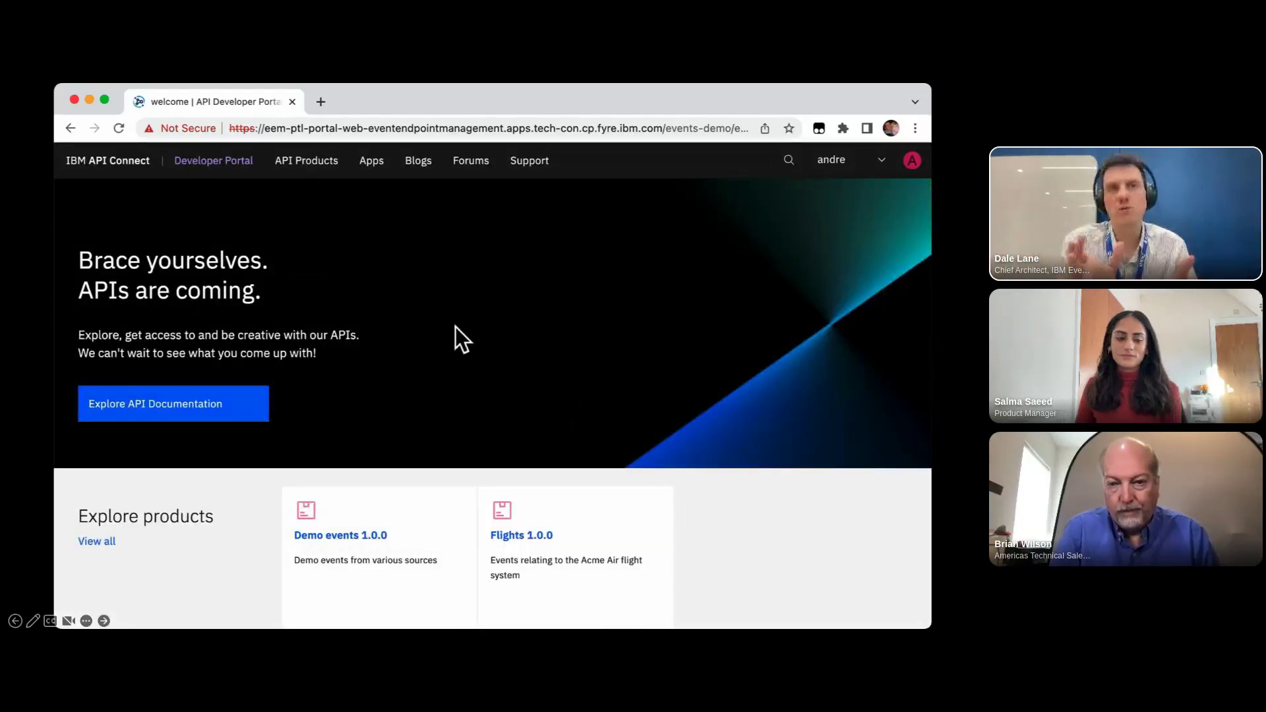
- Open Flight landings 1.0.0 from the Flights 1.0.0 product under API Products
{"action": "left_click", "coordinate": [318, 169]}
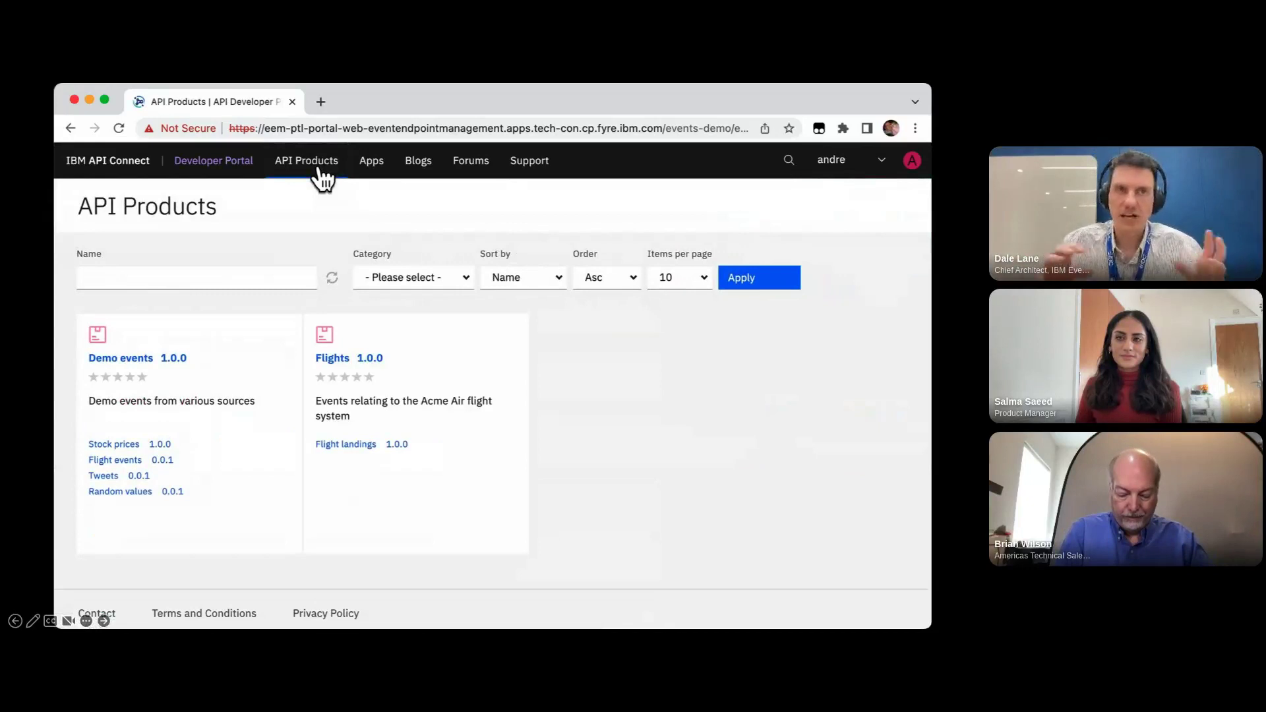
{"action": "left_click", "coordinate": [370, 361]}
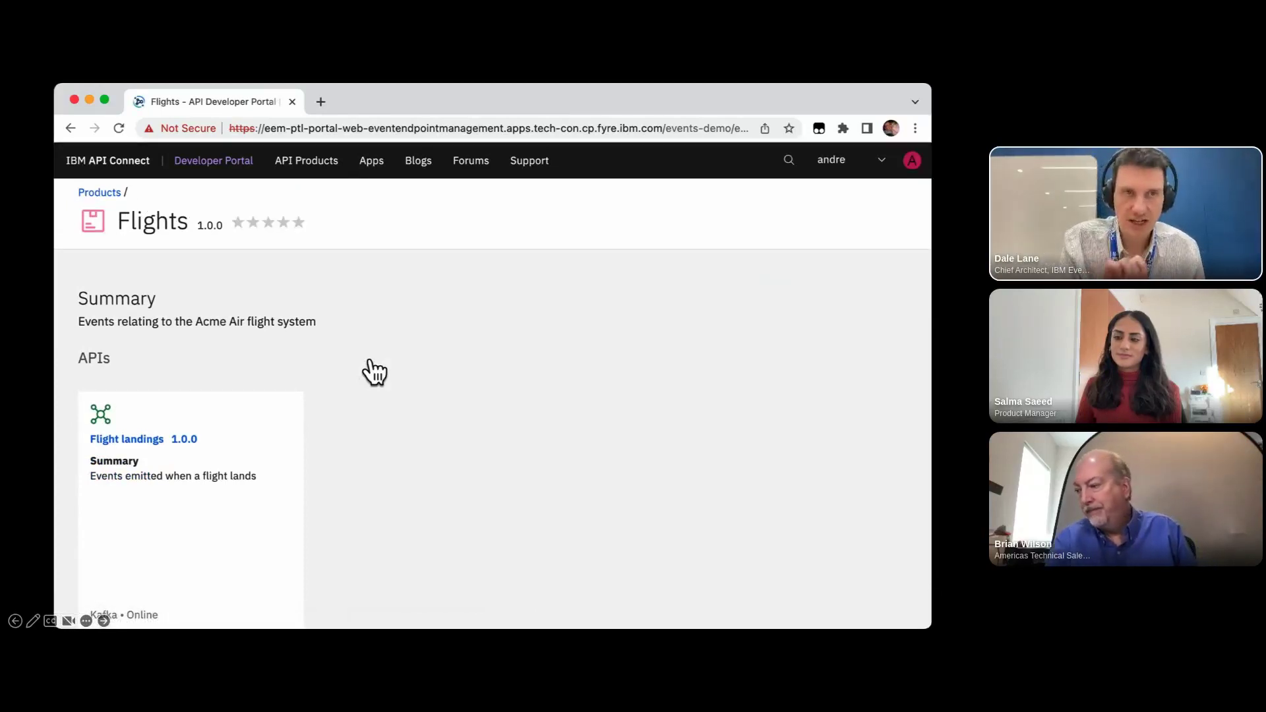
{"action": "left_click", "coordinate": [176, 452]}
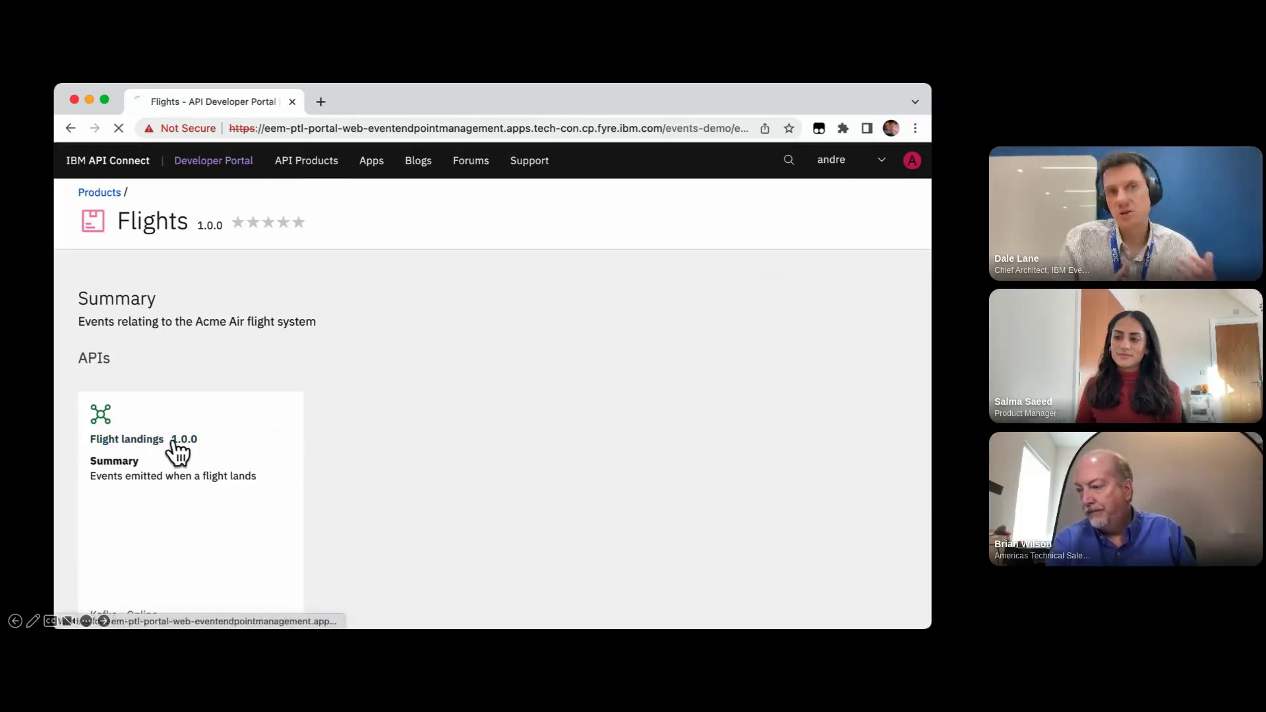